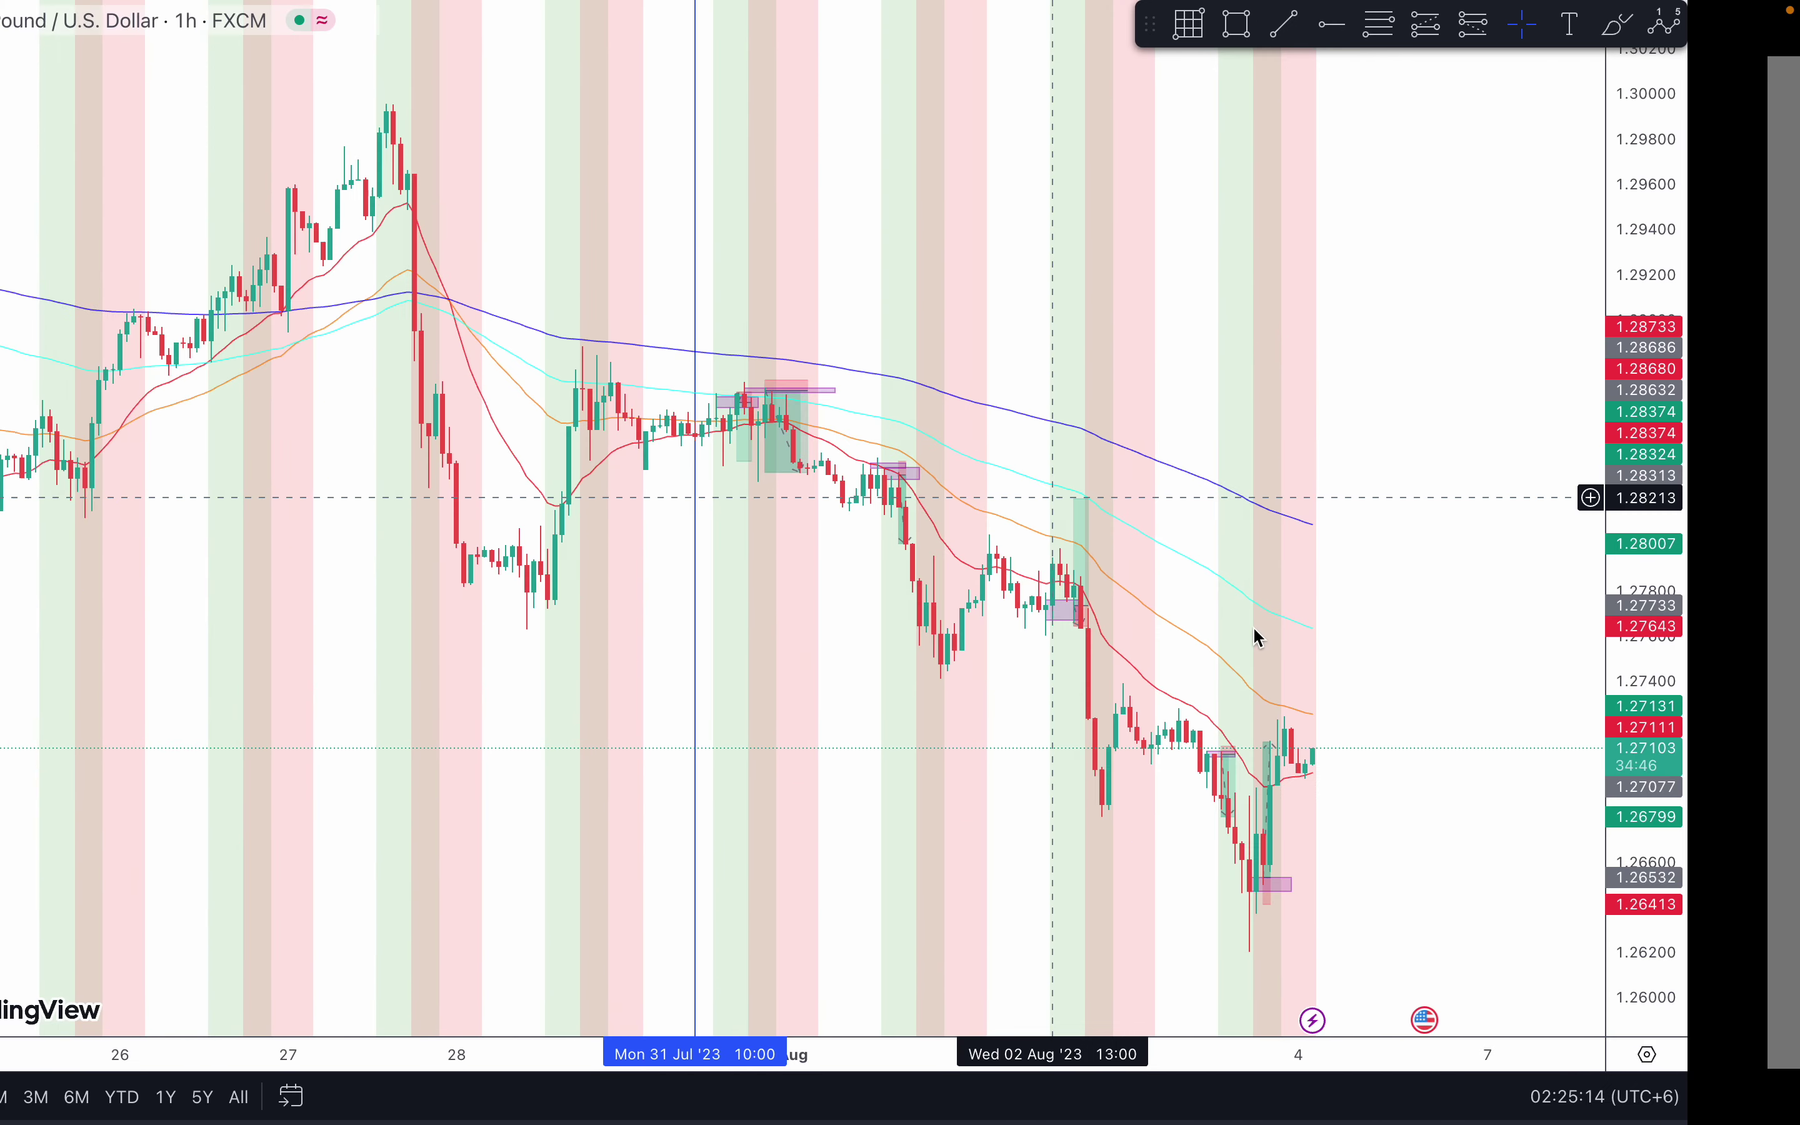
Step: Switch the British Pound / U.S. Dollar chart from the 1-hour to the 3-minute timeframe
scroll(1177, 603, right, 2)
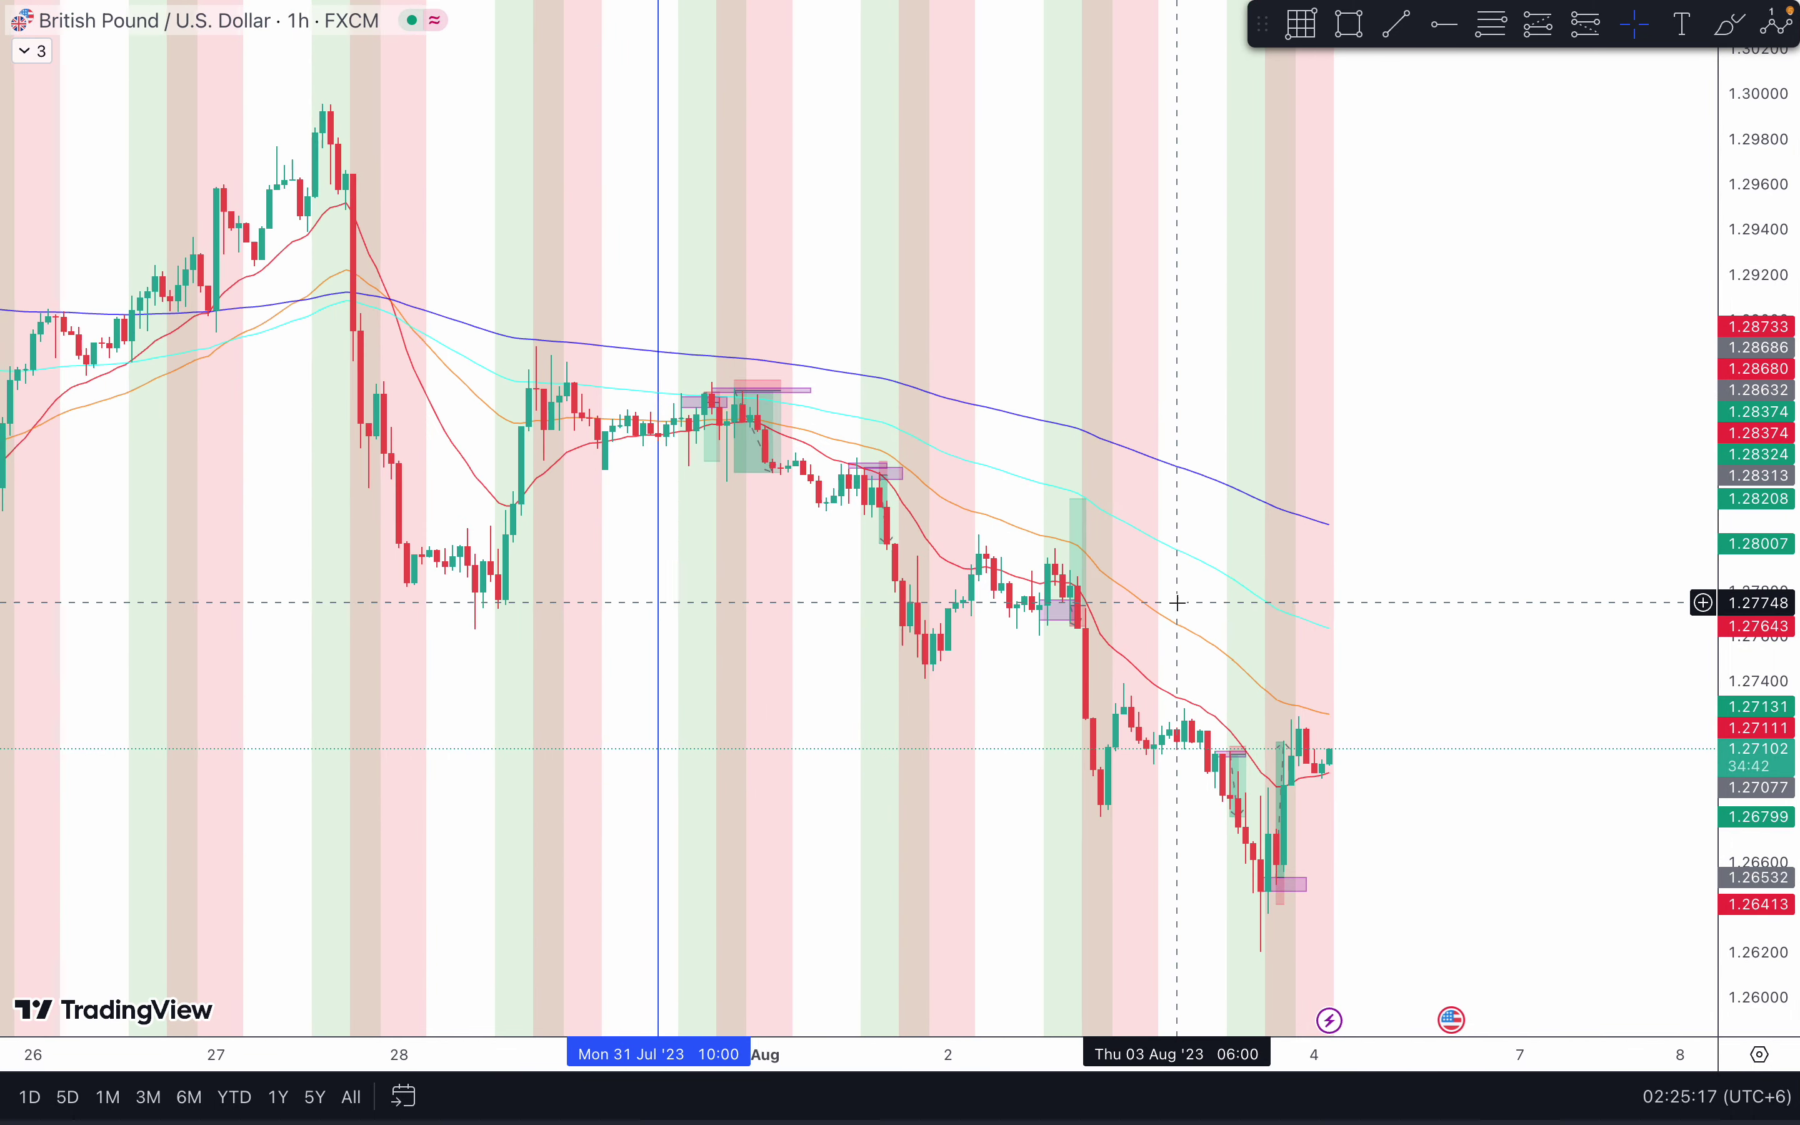
scroll(1177, 603, right, 2)
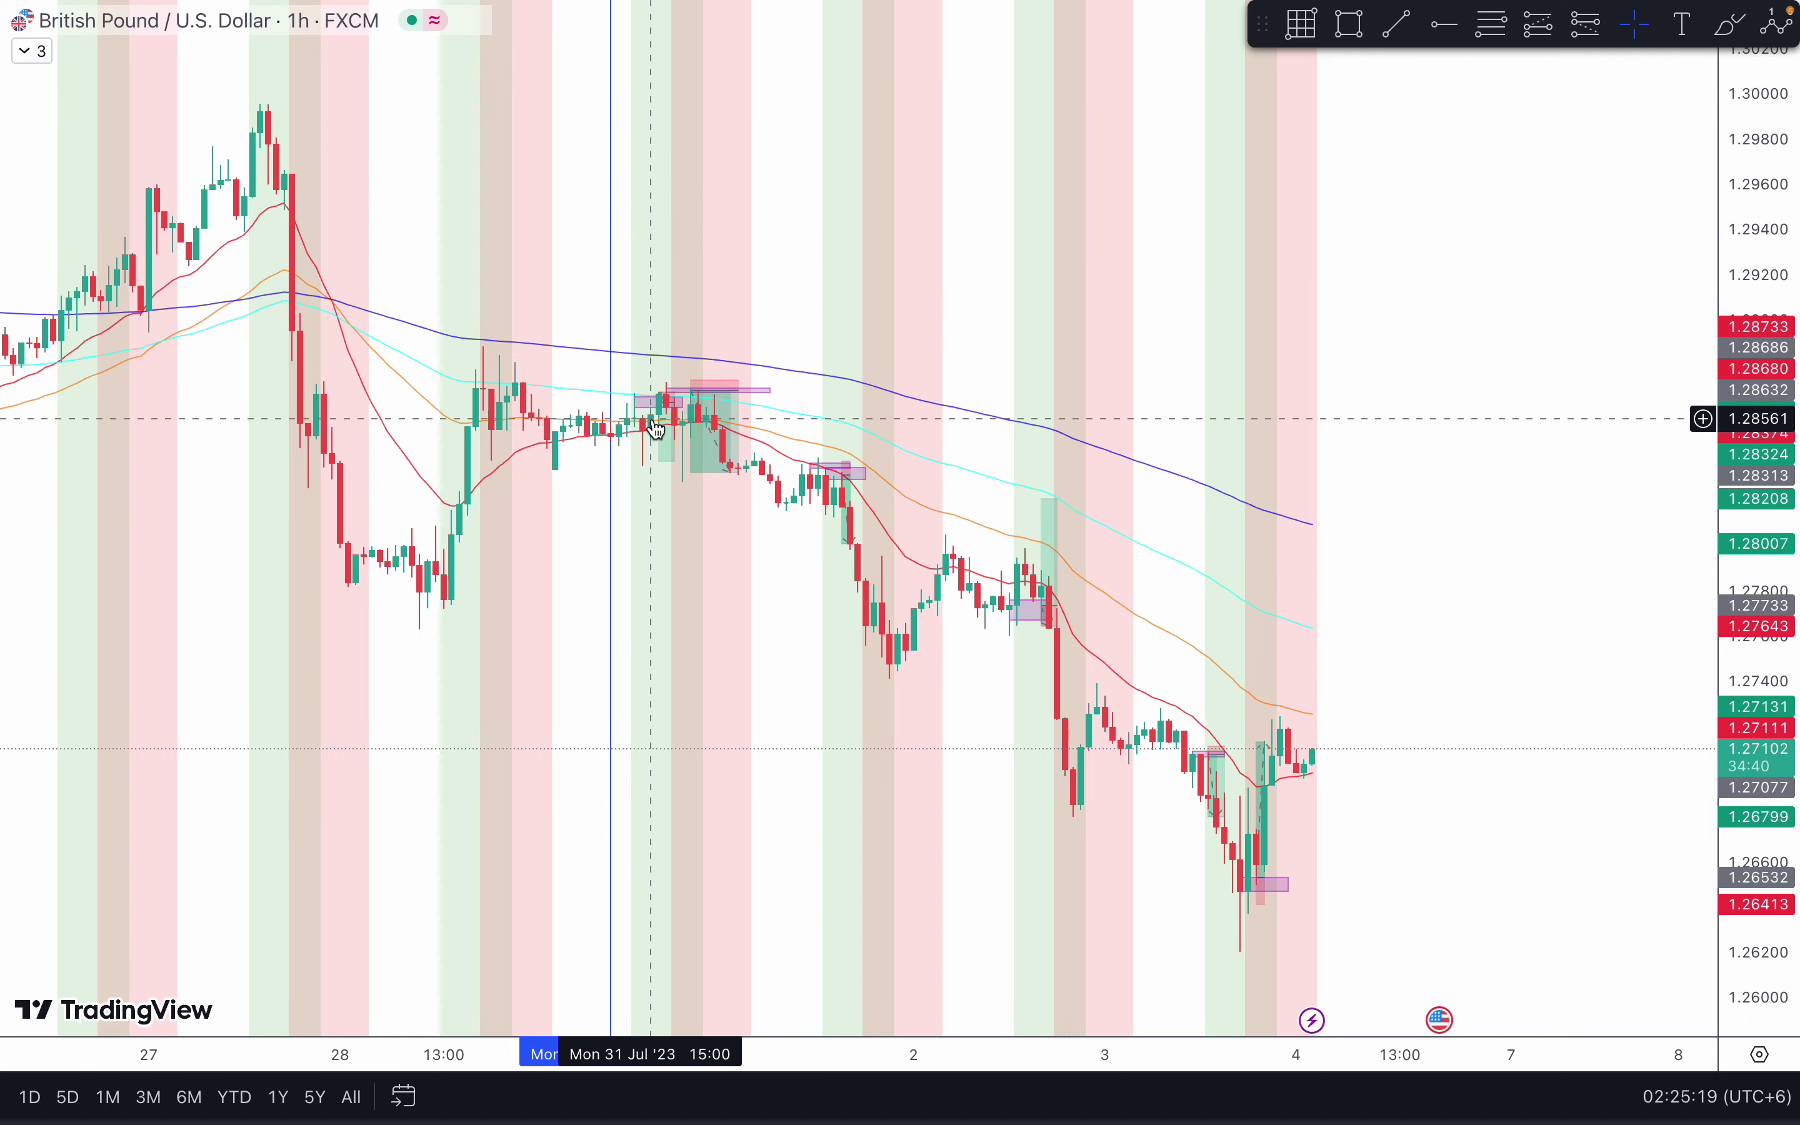
scroll(653, 422, down, 3)
scroll(653, 422, up, 3)
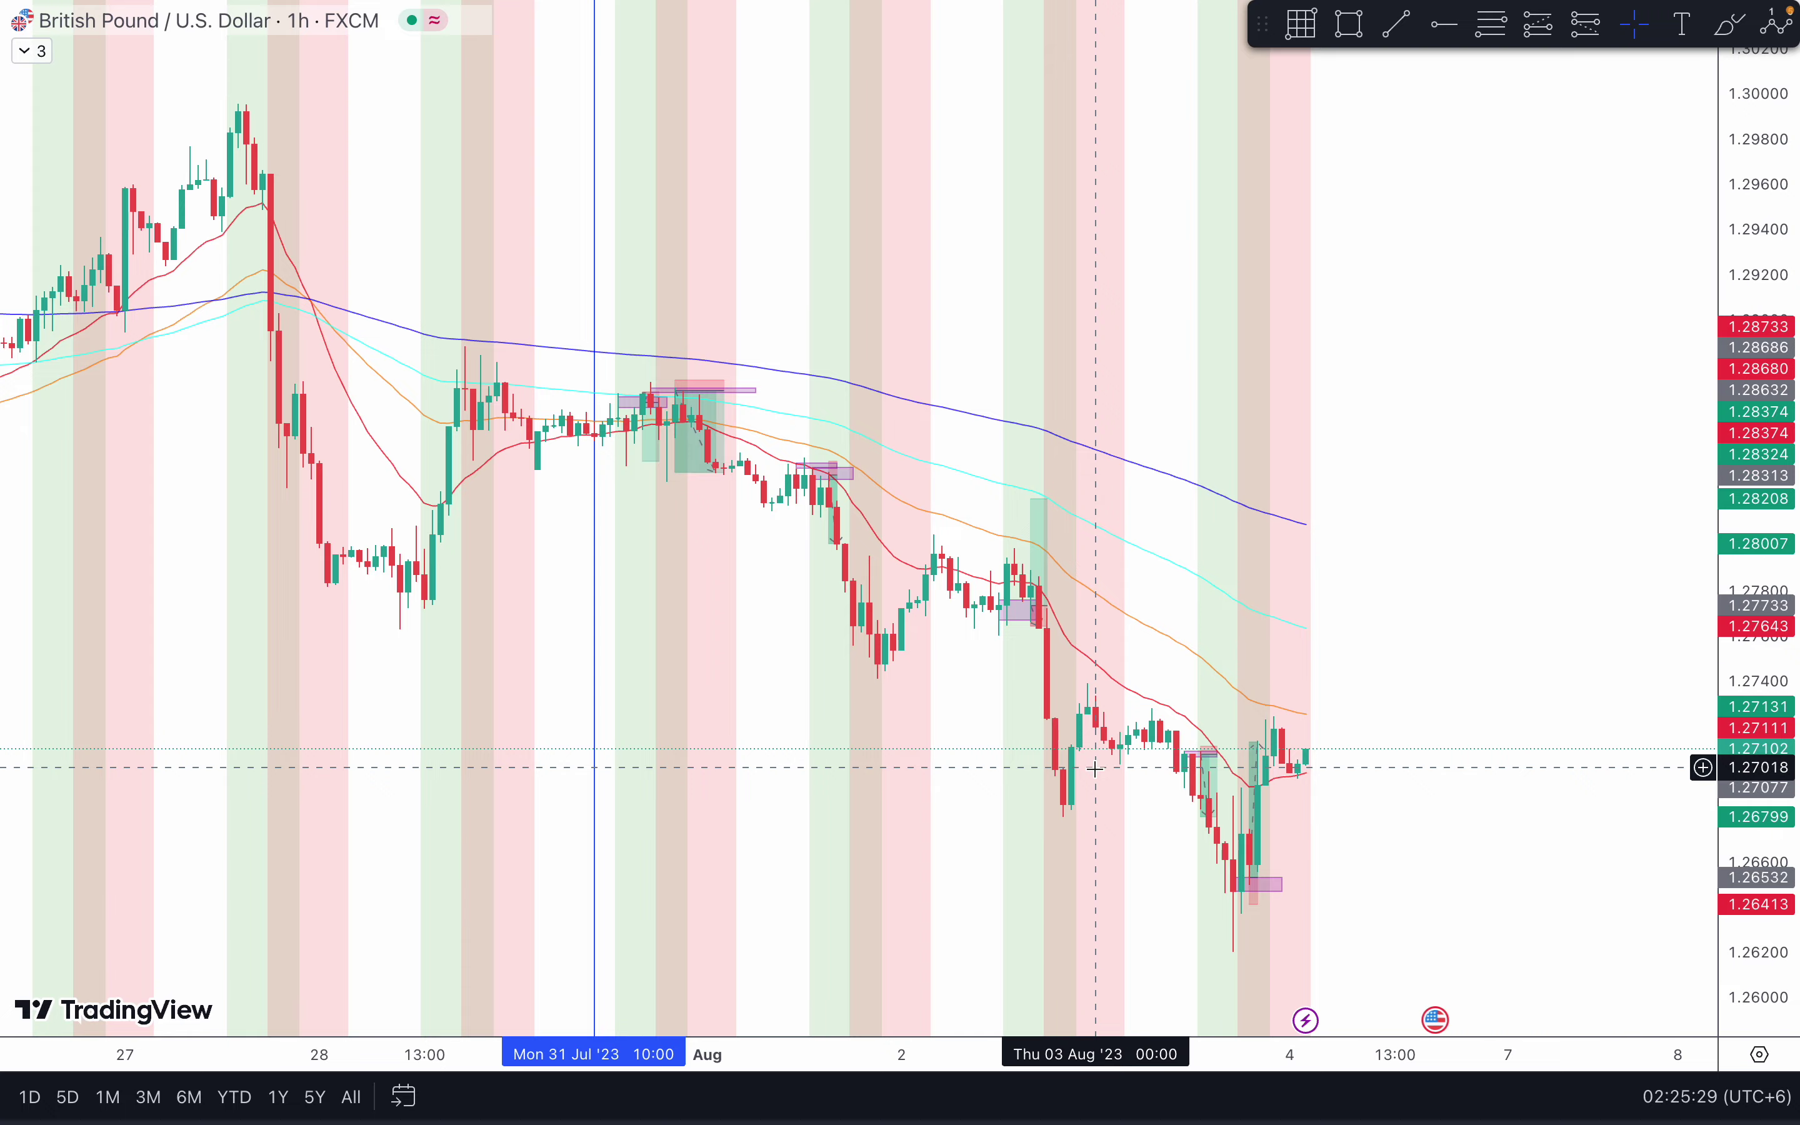
text(3)
key(Return)
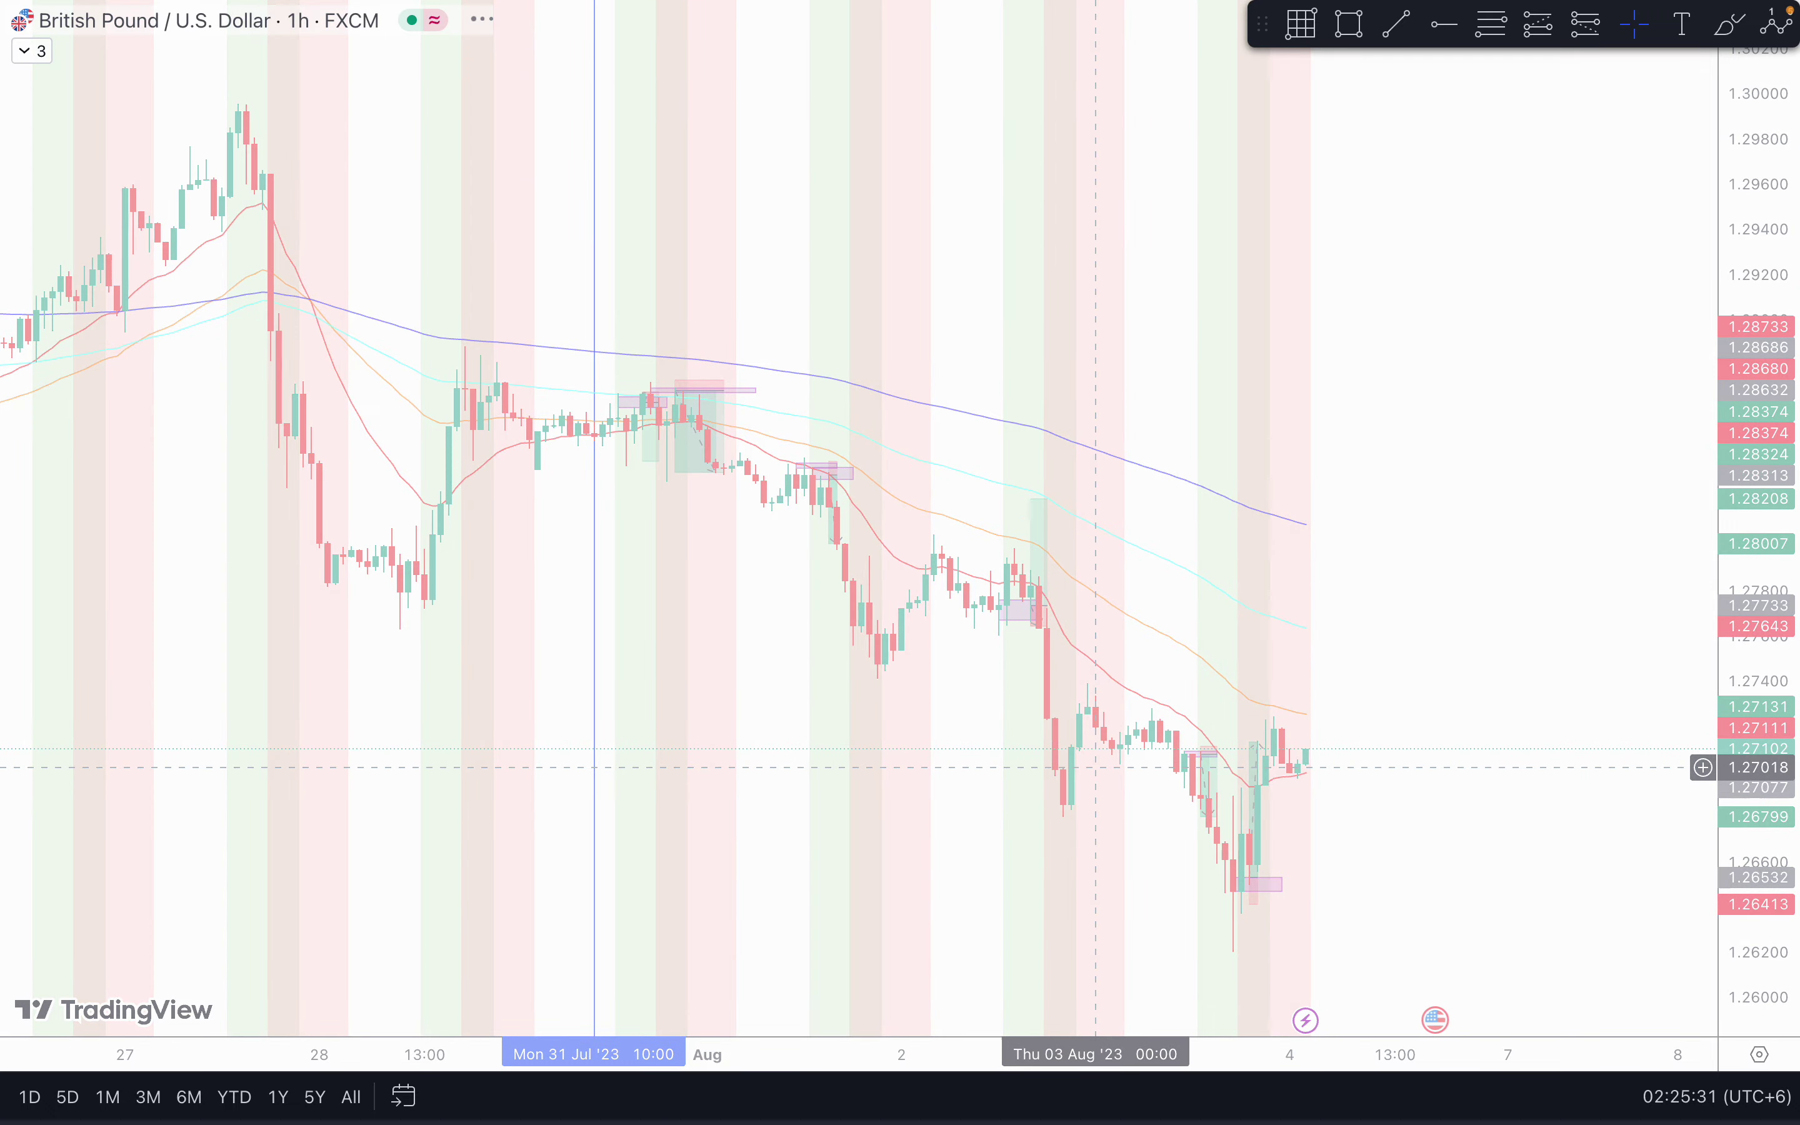
Step: Examine the 3-minute price action back to the short trades and supply zones of Monday 31 July
scroll(1137, 491, down, 10)
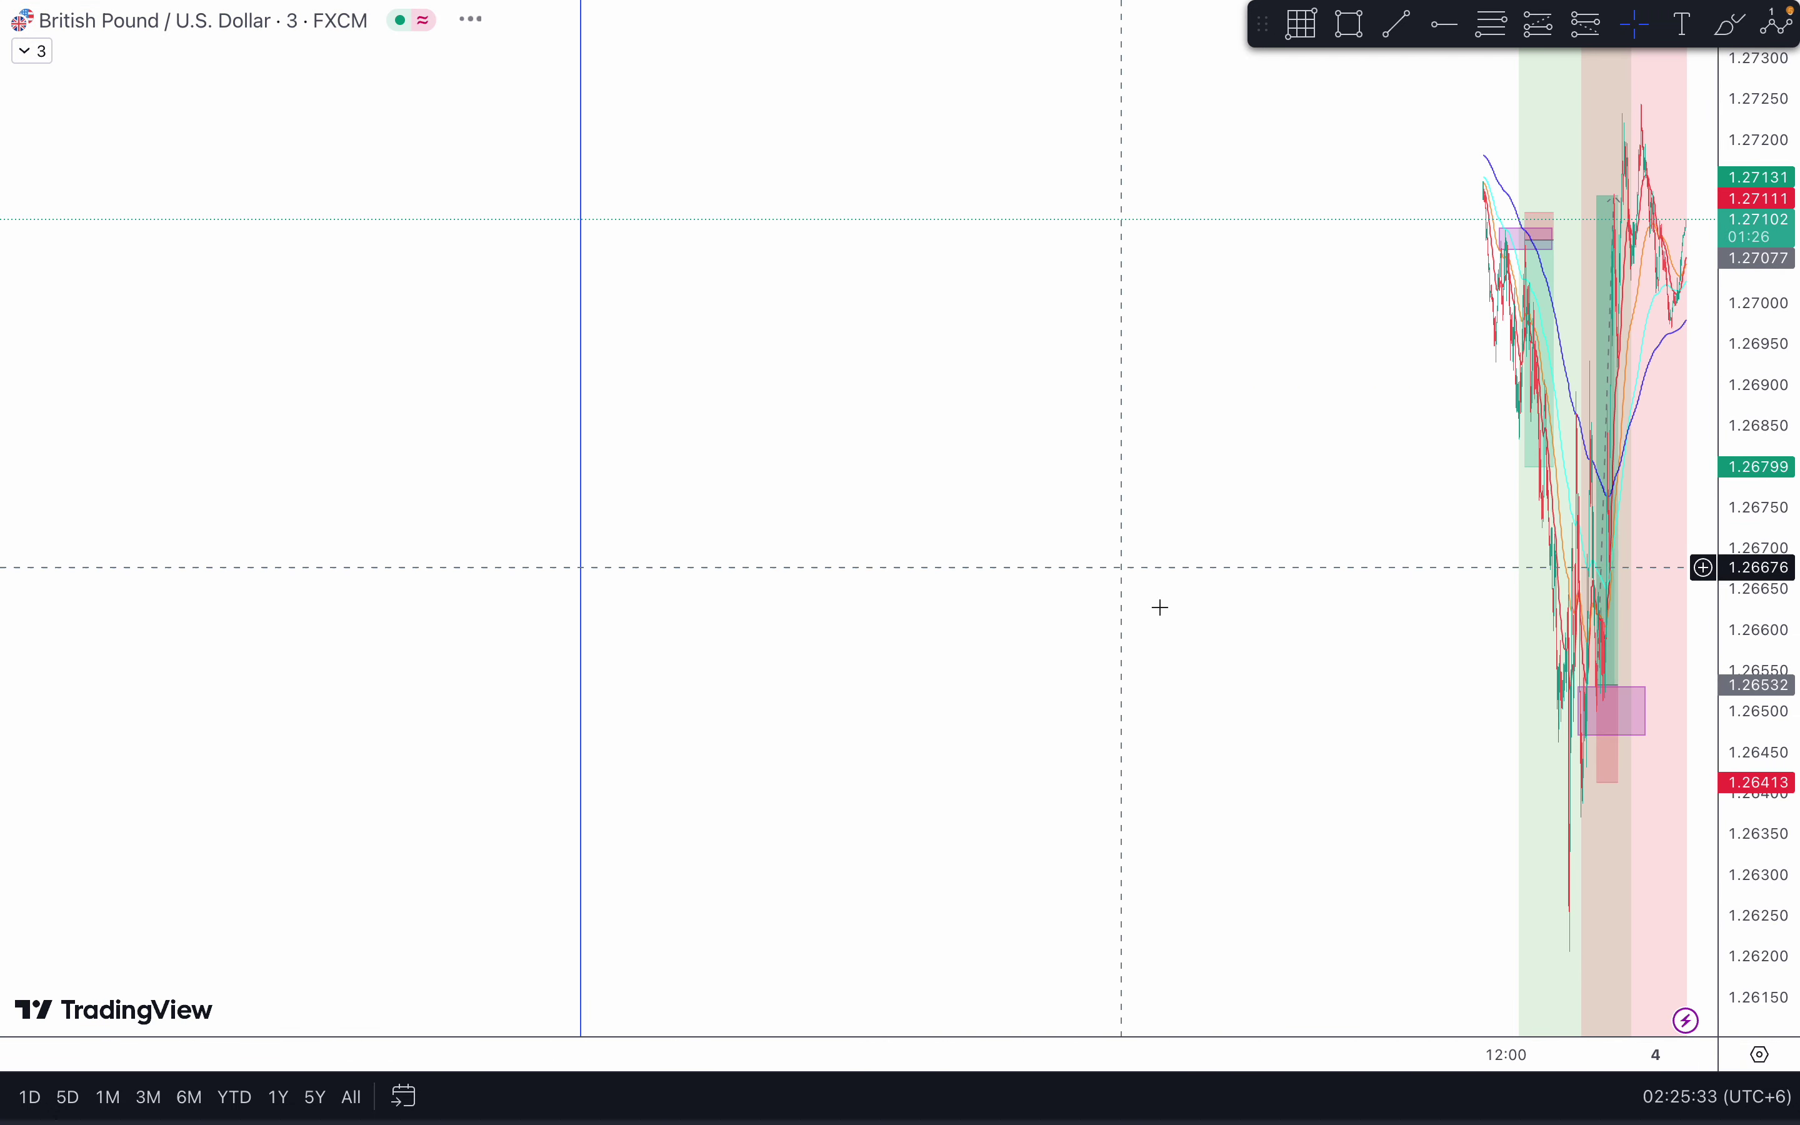
scroll(1194, 642, up, 3)
scroll(1194, 642, up, 6)
scroll(1041, 623, left, 5)
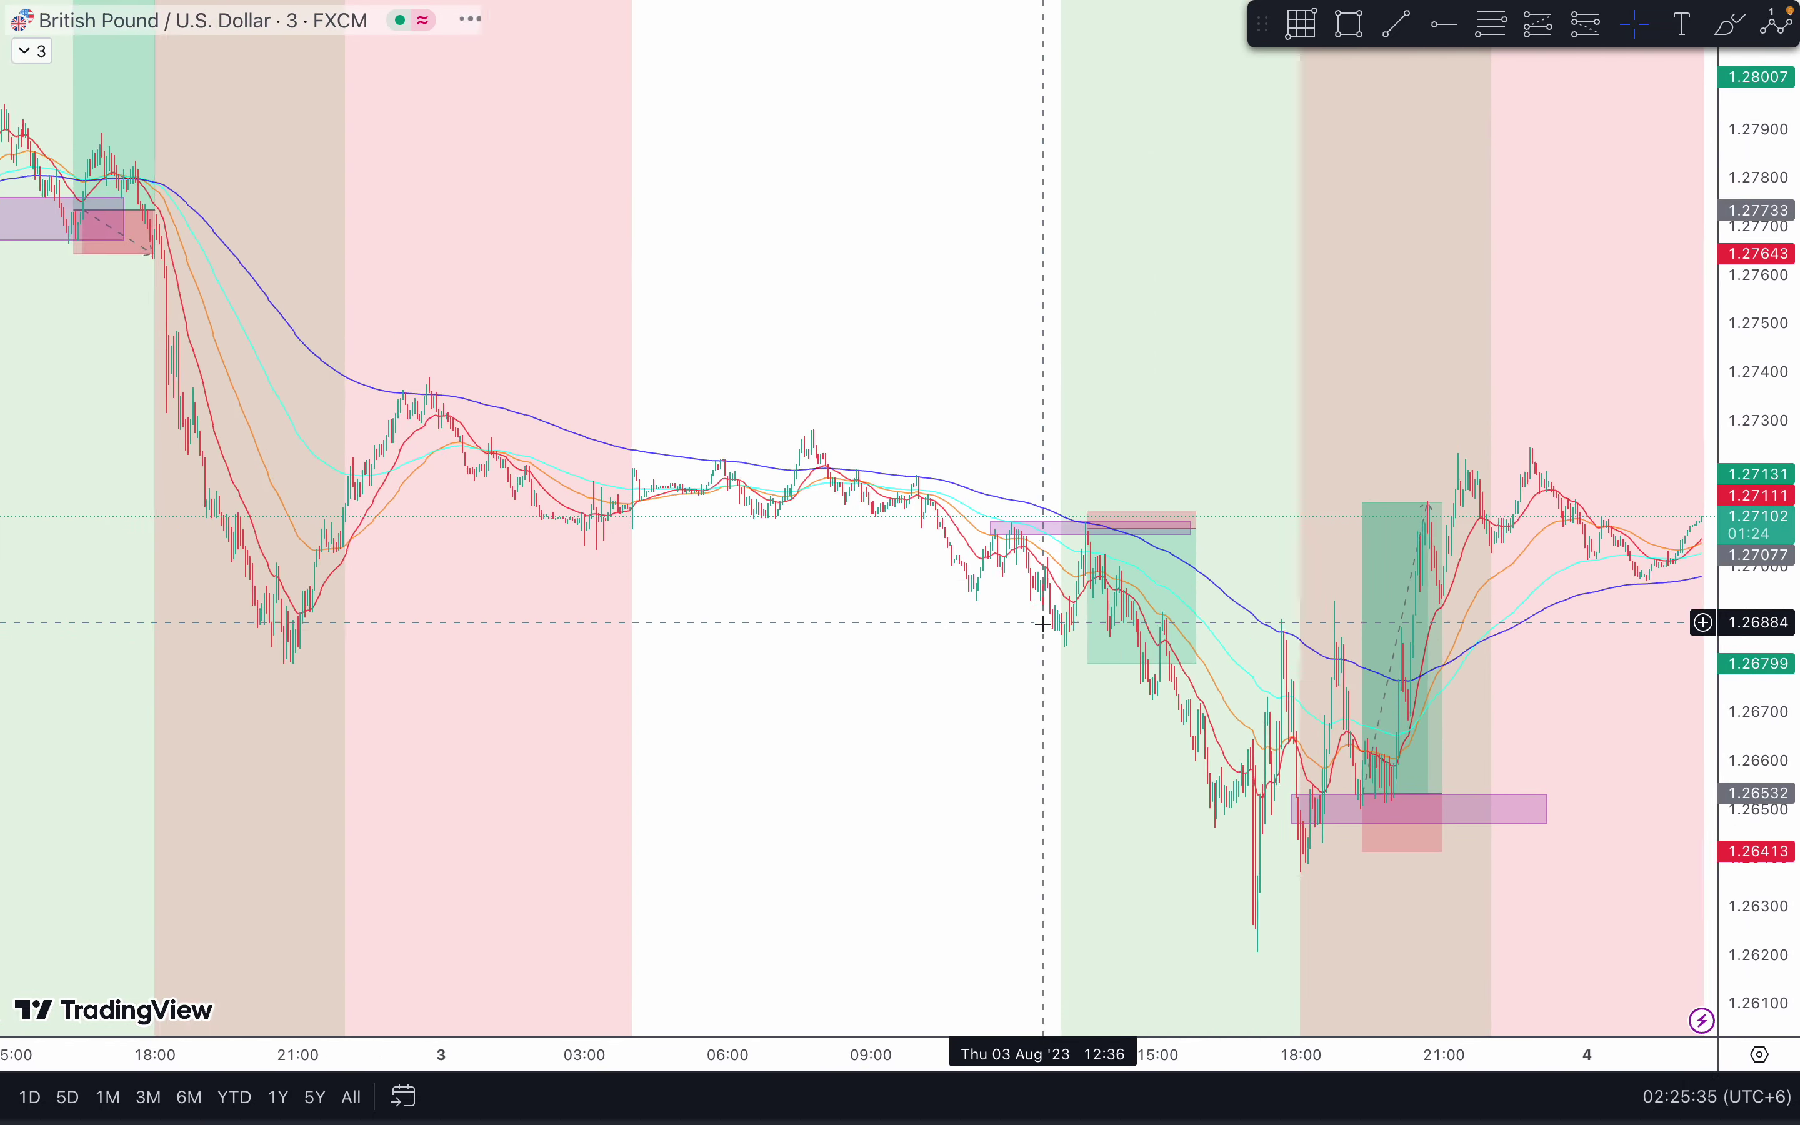
scroll(1042, 624, down, 6)
scroll(1044, 624, left, 10)
scroll(1044, 624, up, 5)
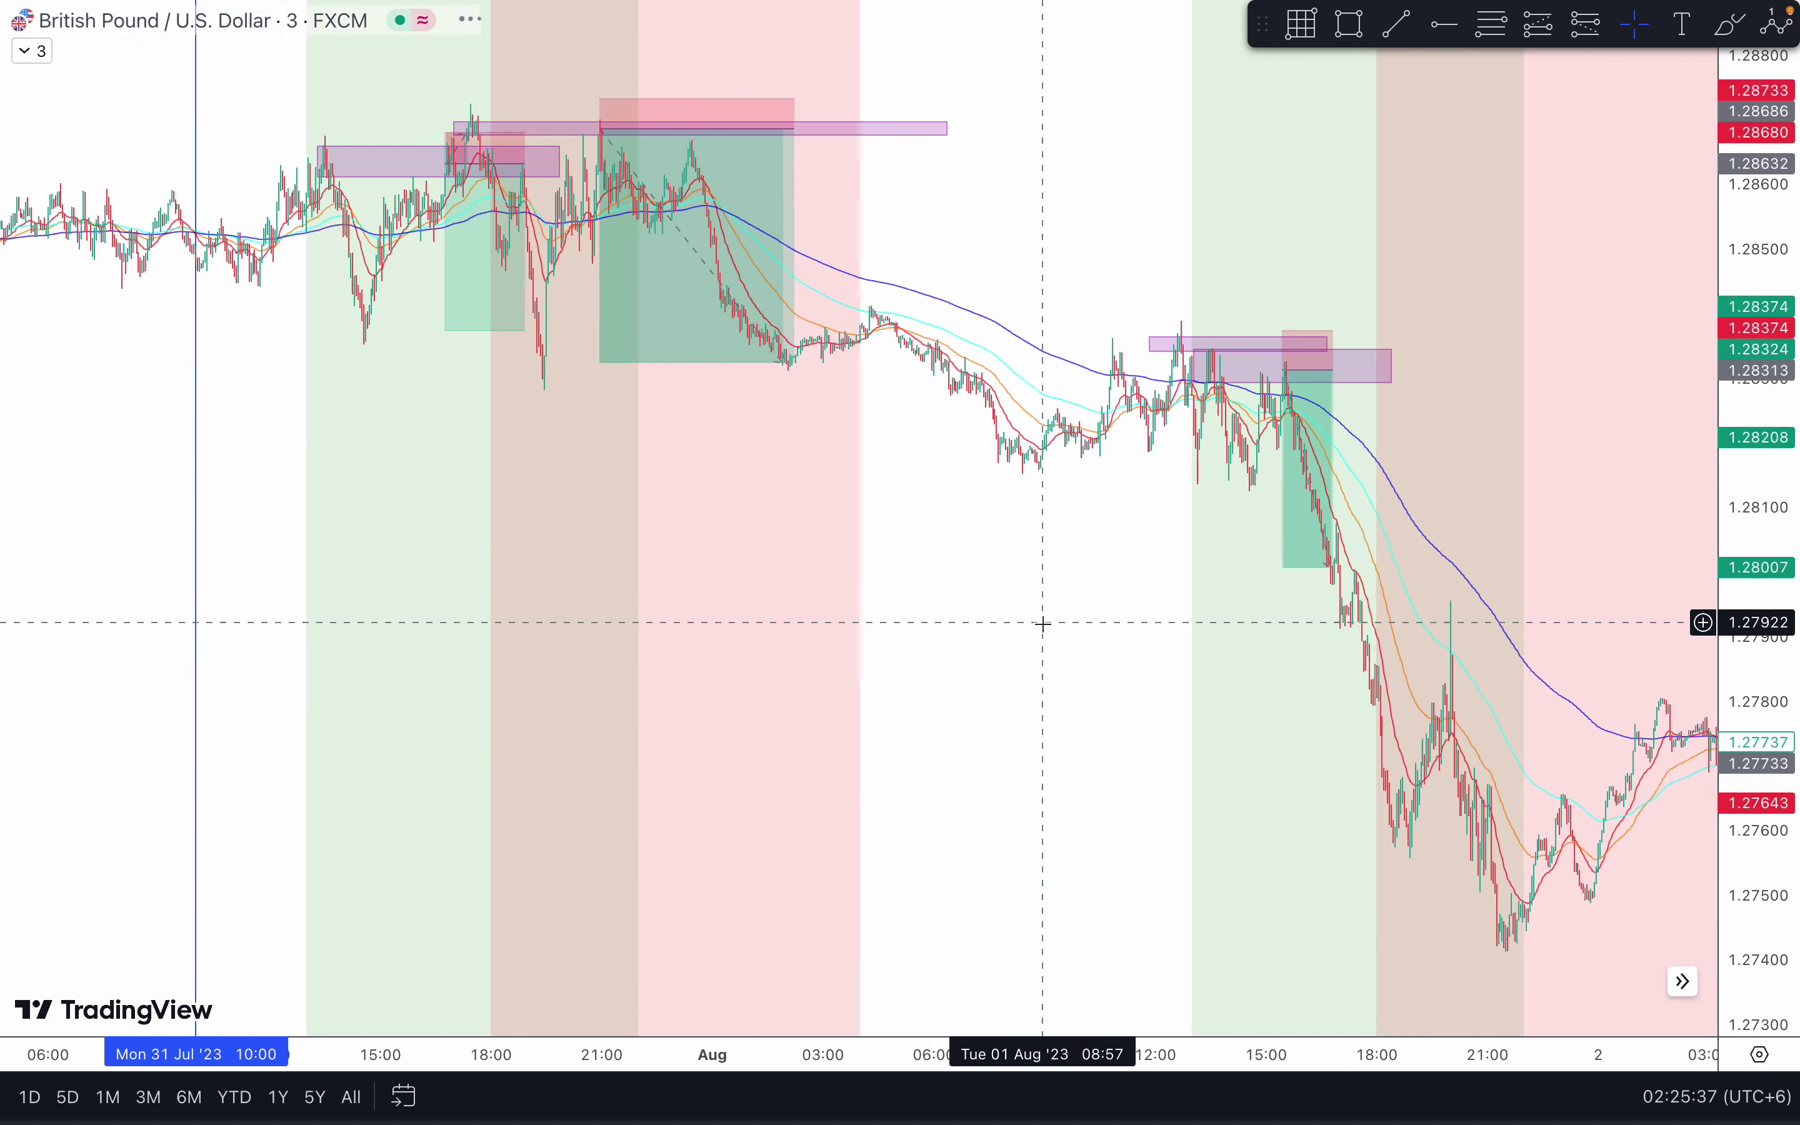
scroll(1044, 623, up, 3)
scroll(1044, 625, left, 8)
scroll(1045, 629, down, 3)
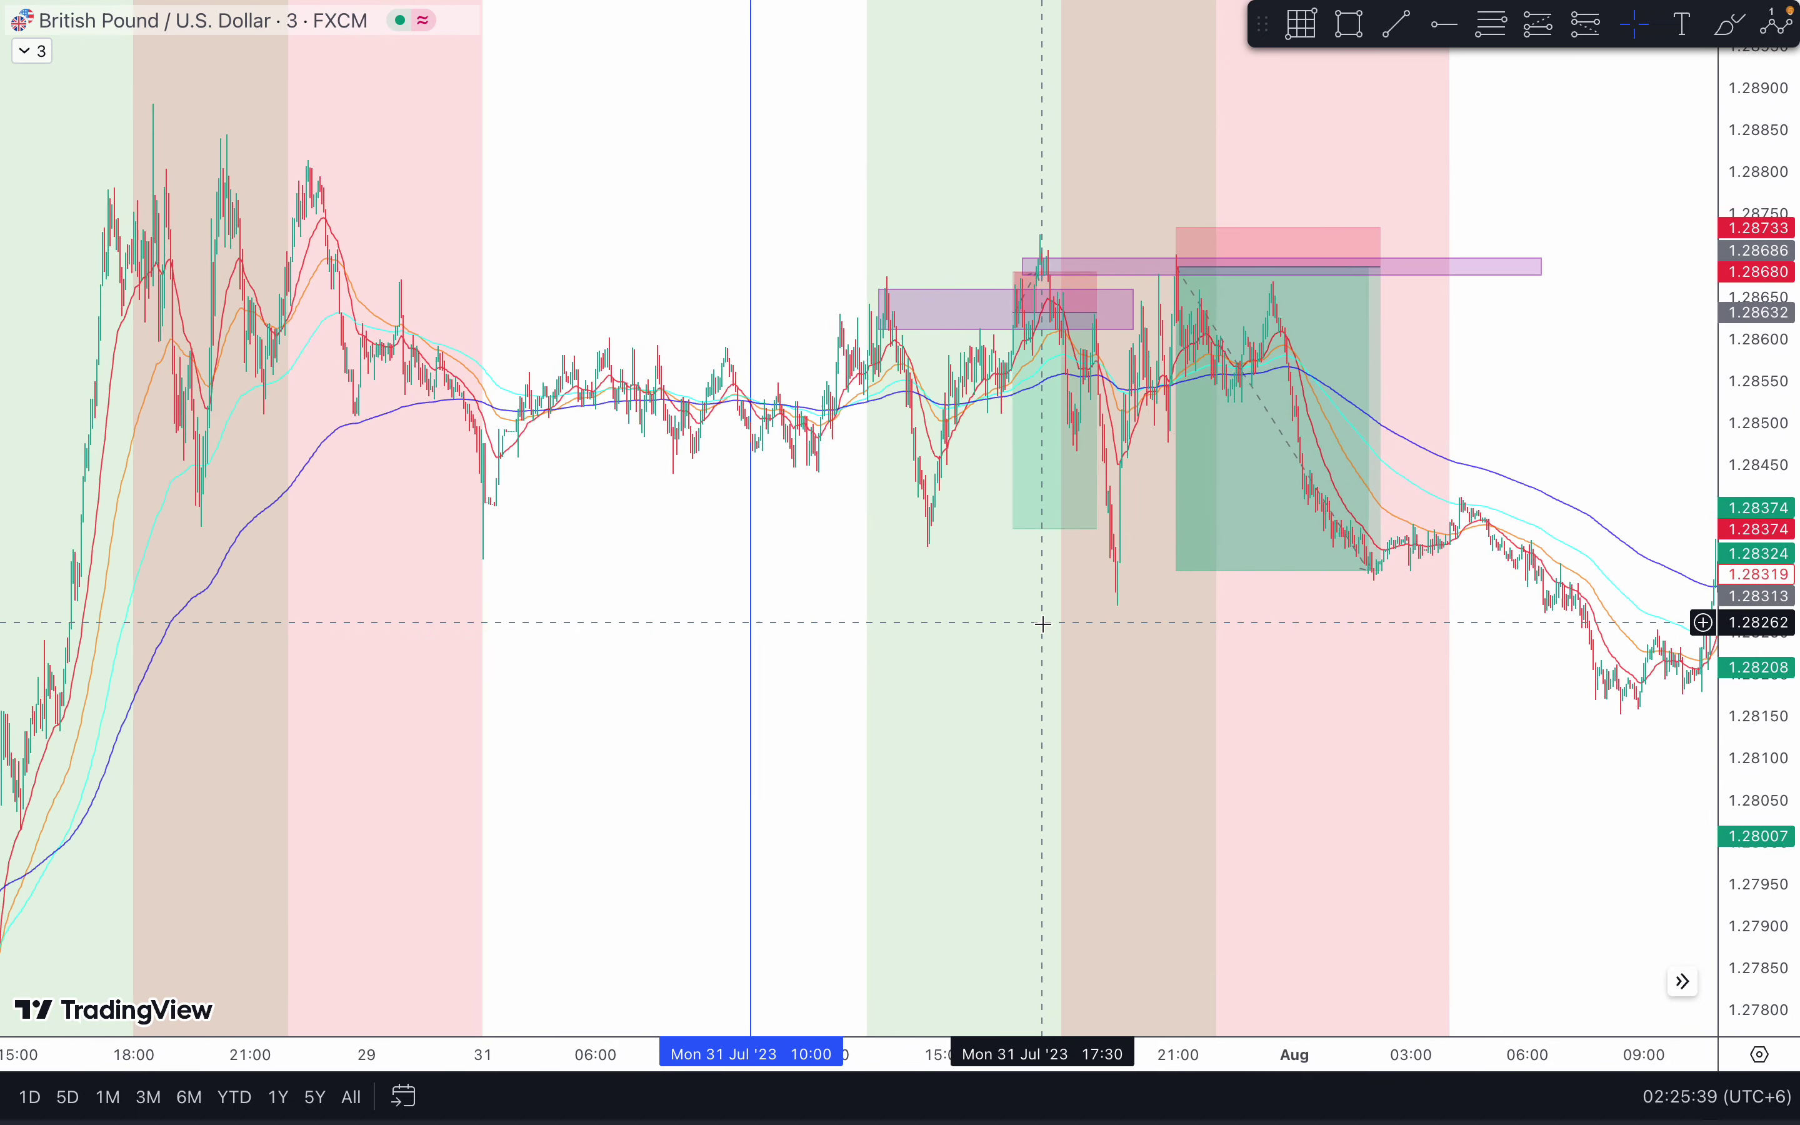
scroll(1048, 633, up, 3)
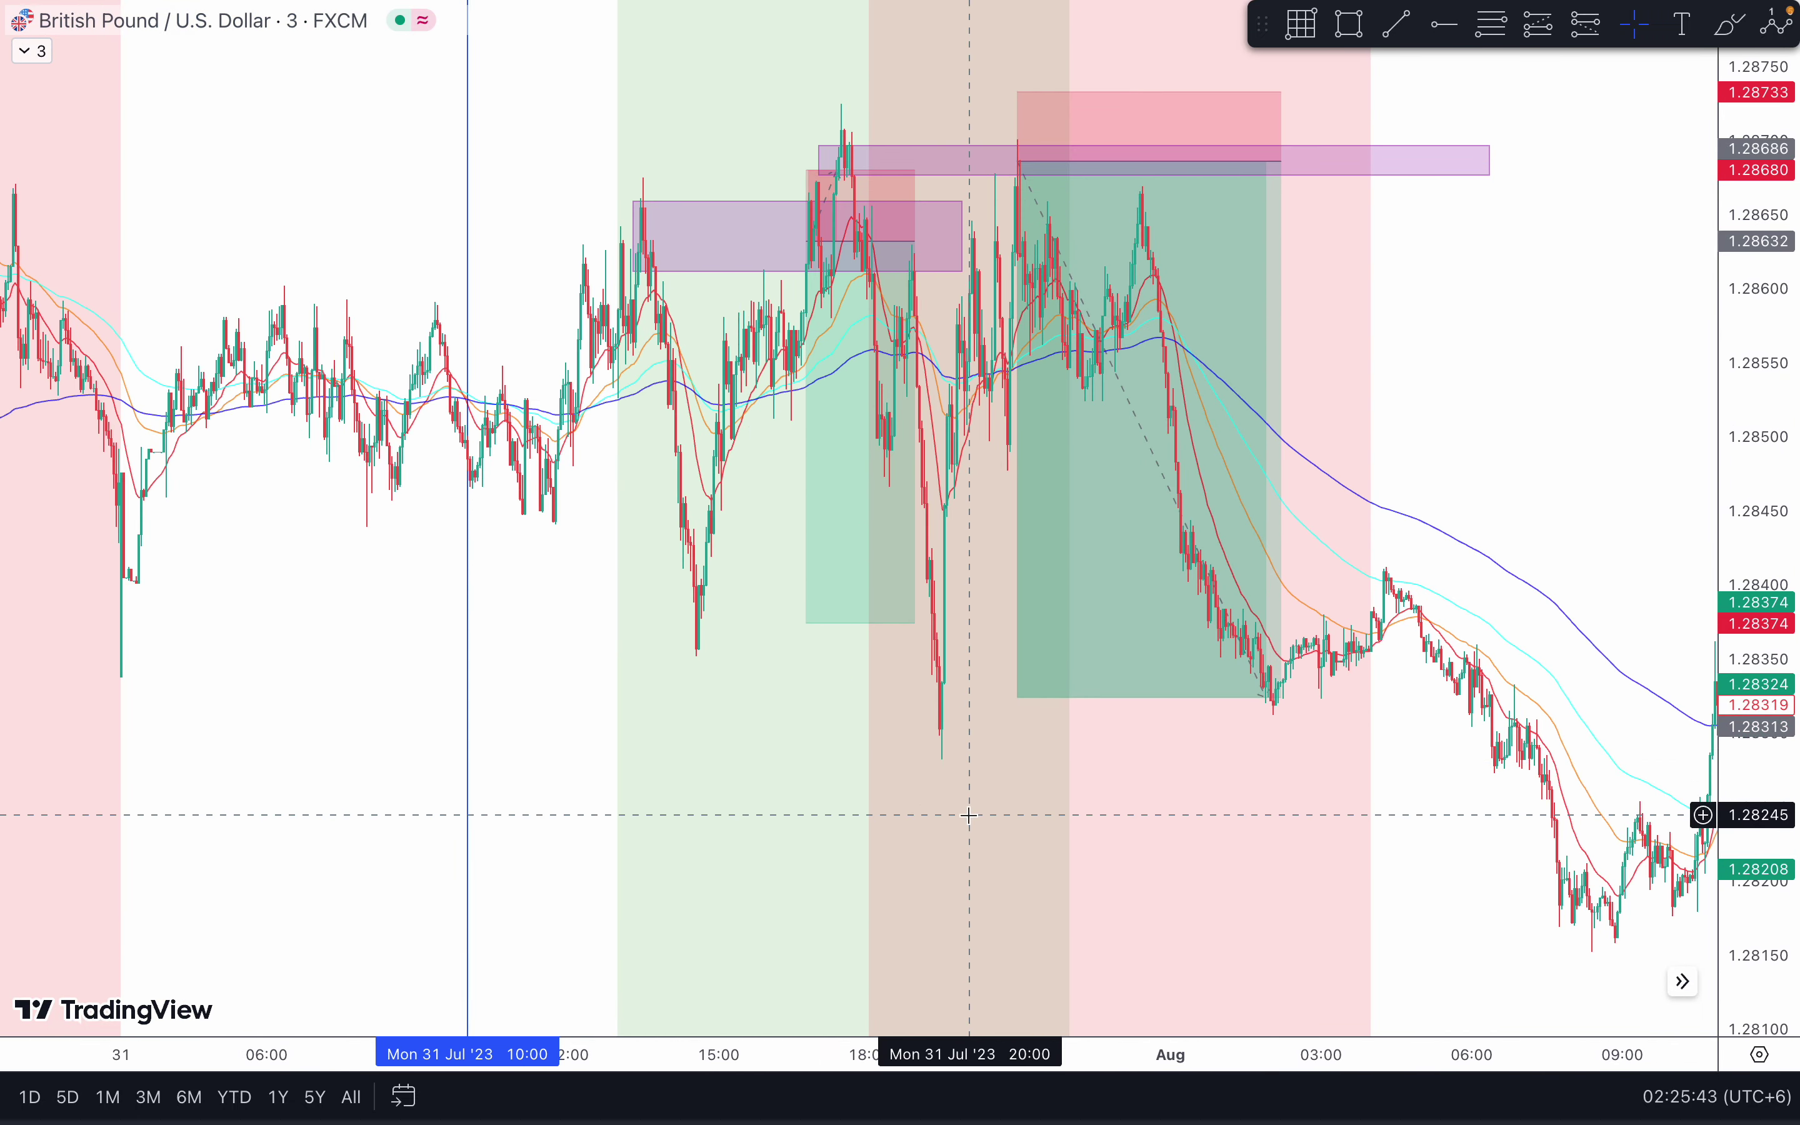
scroll(1155, 856, right, 5)
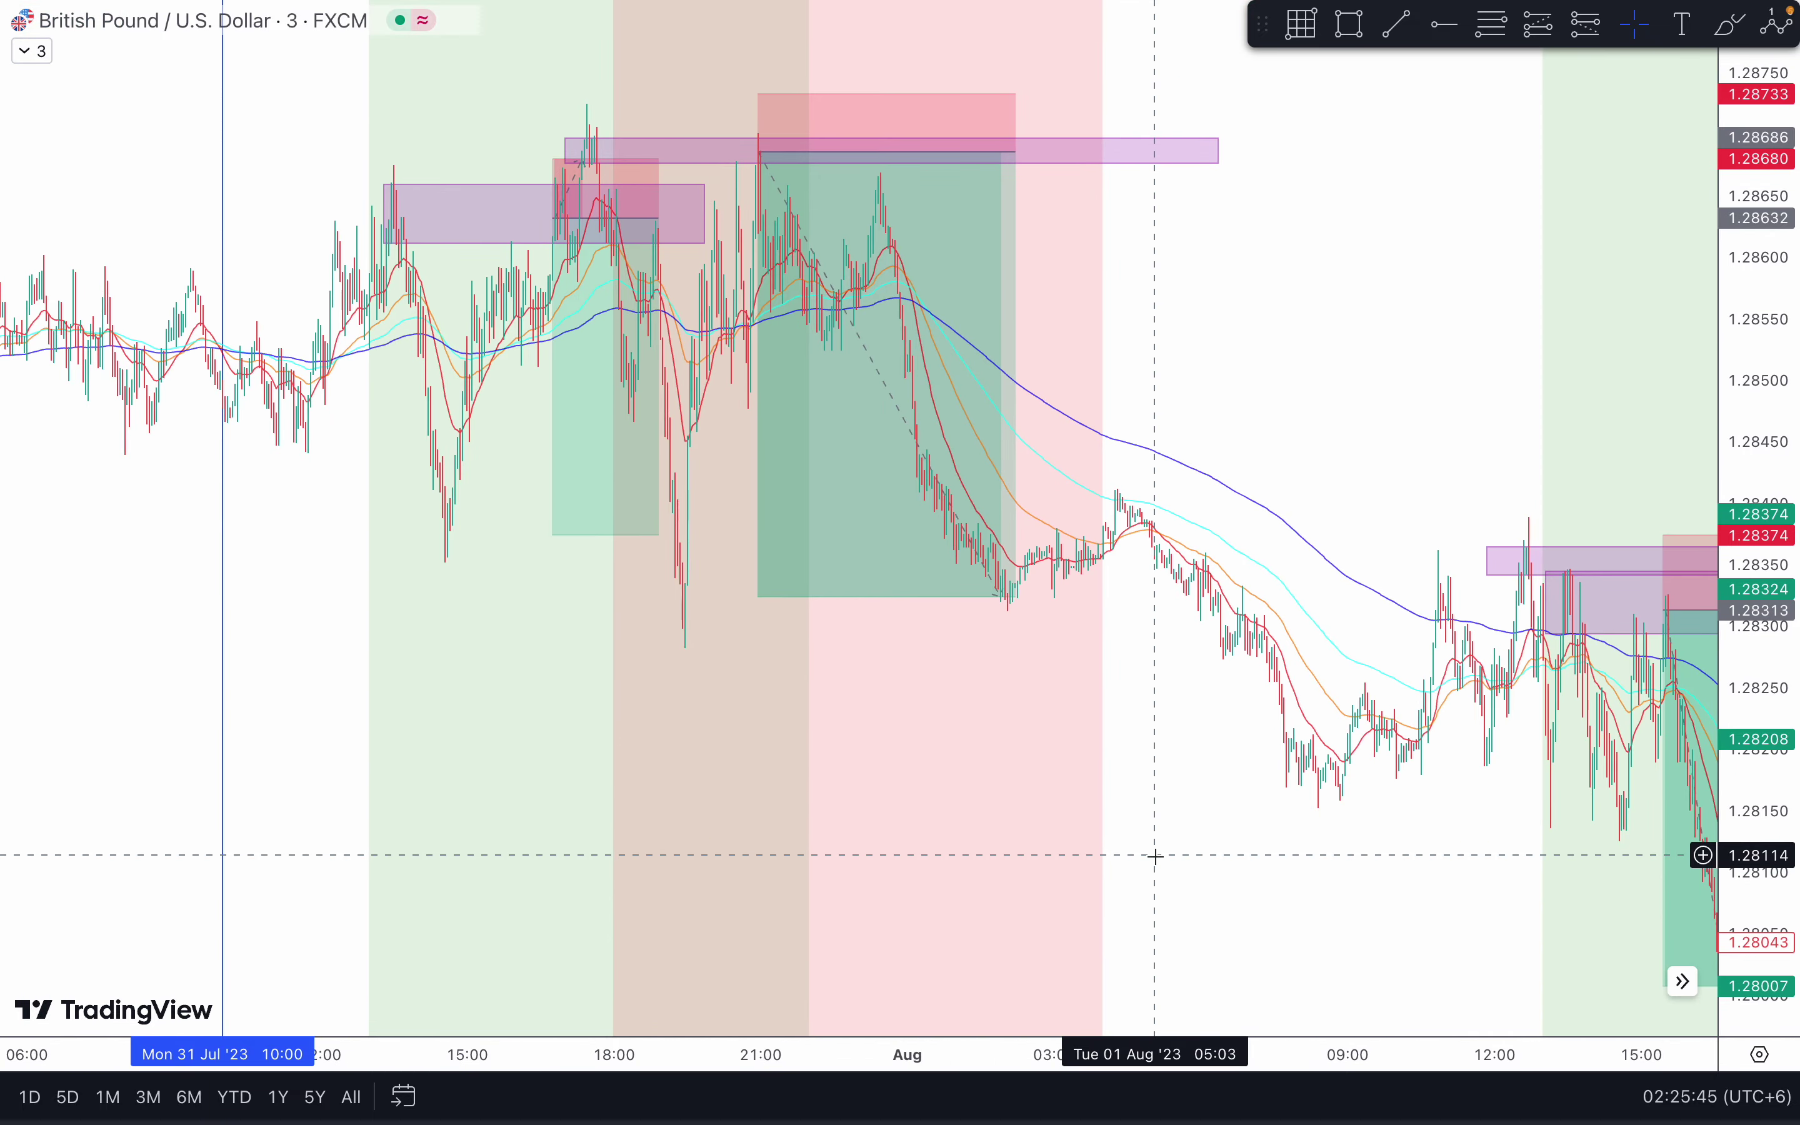
Step: Draw a short horizontal trend line at about 1.28425 beneath the 31 July lows, ending at about 12:03
scroll(1155, 857, left, 5)
scroll(1155, 857, up, 5)
scroll(1155, 856, left, 5)
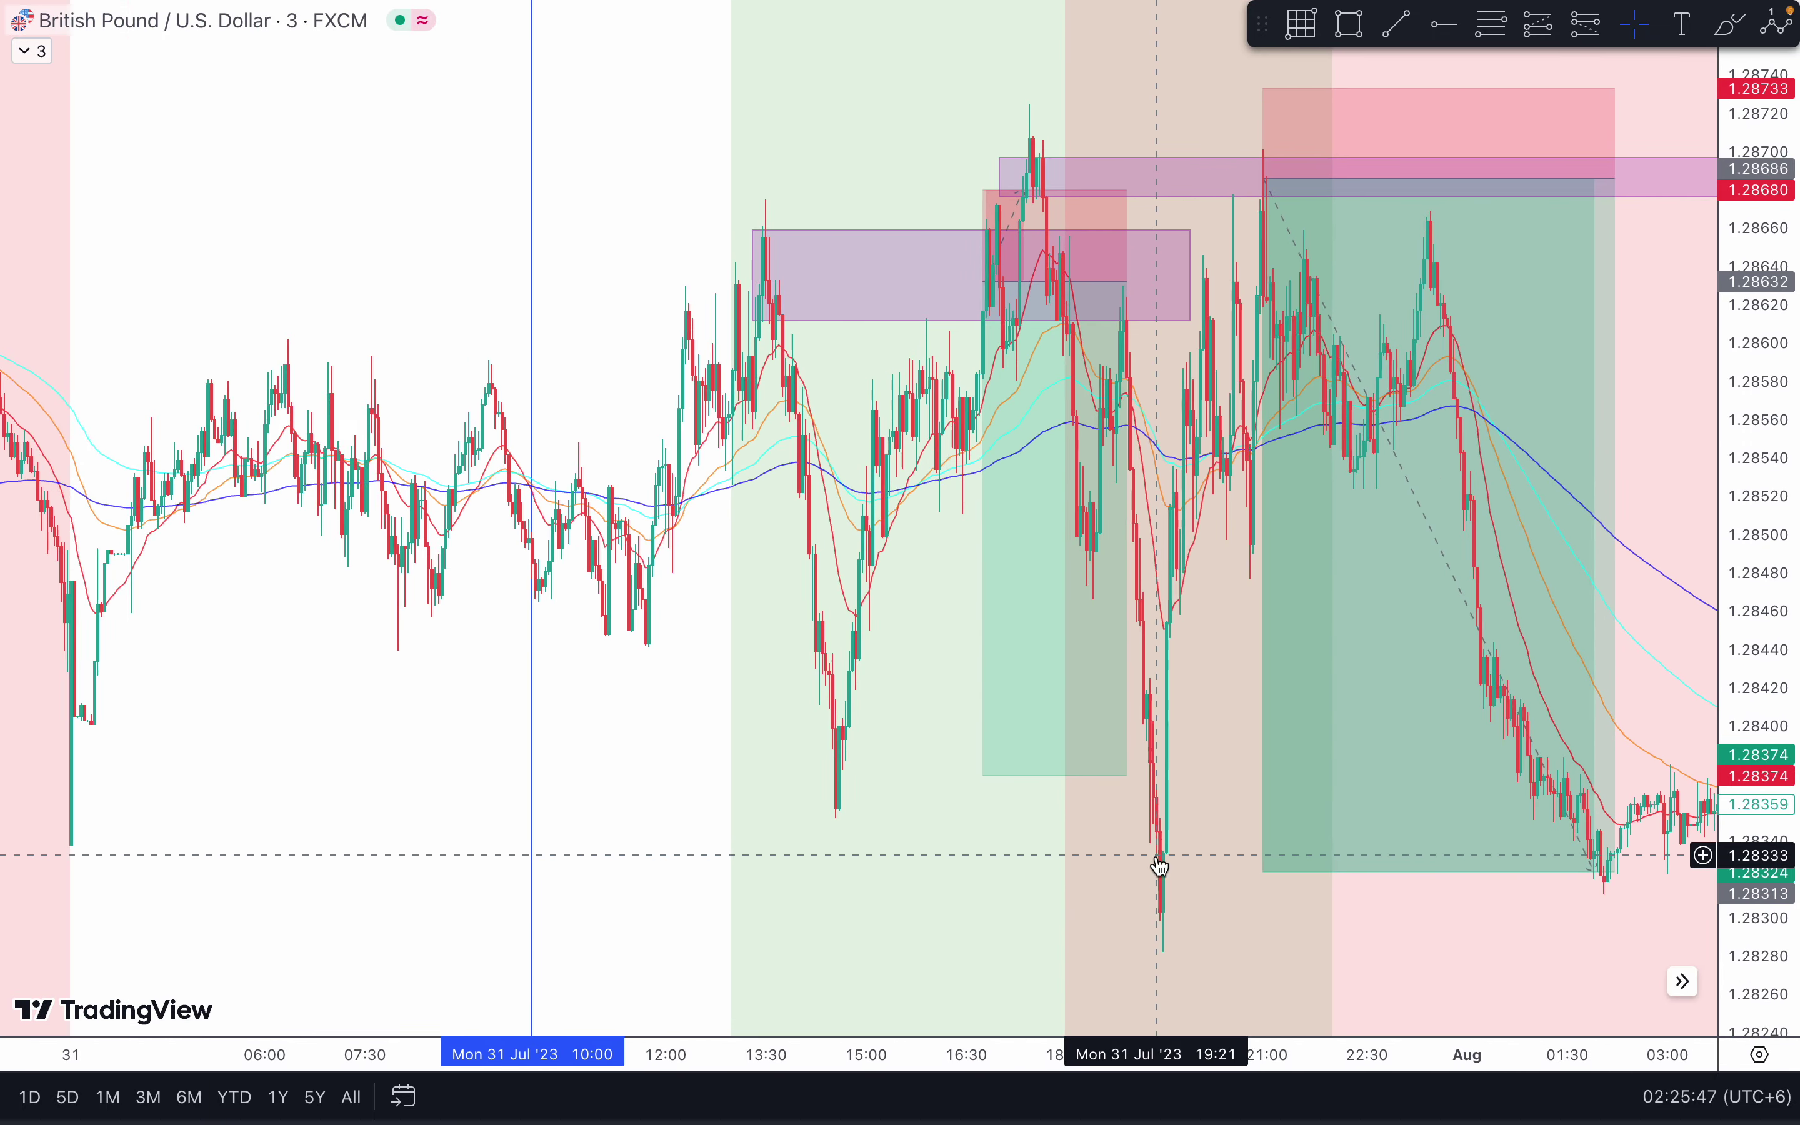
click(1396, 28)
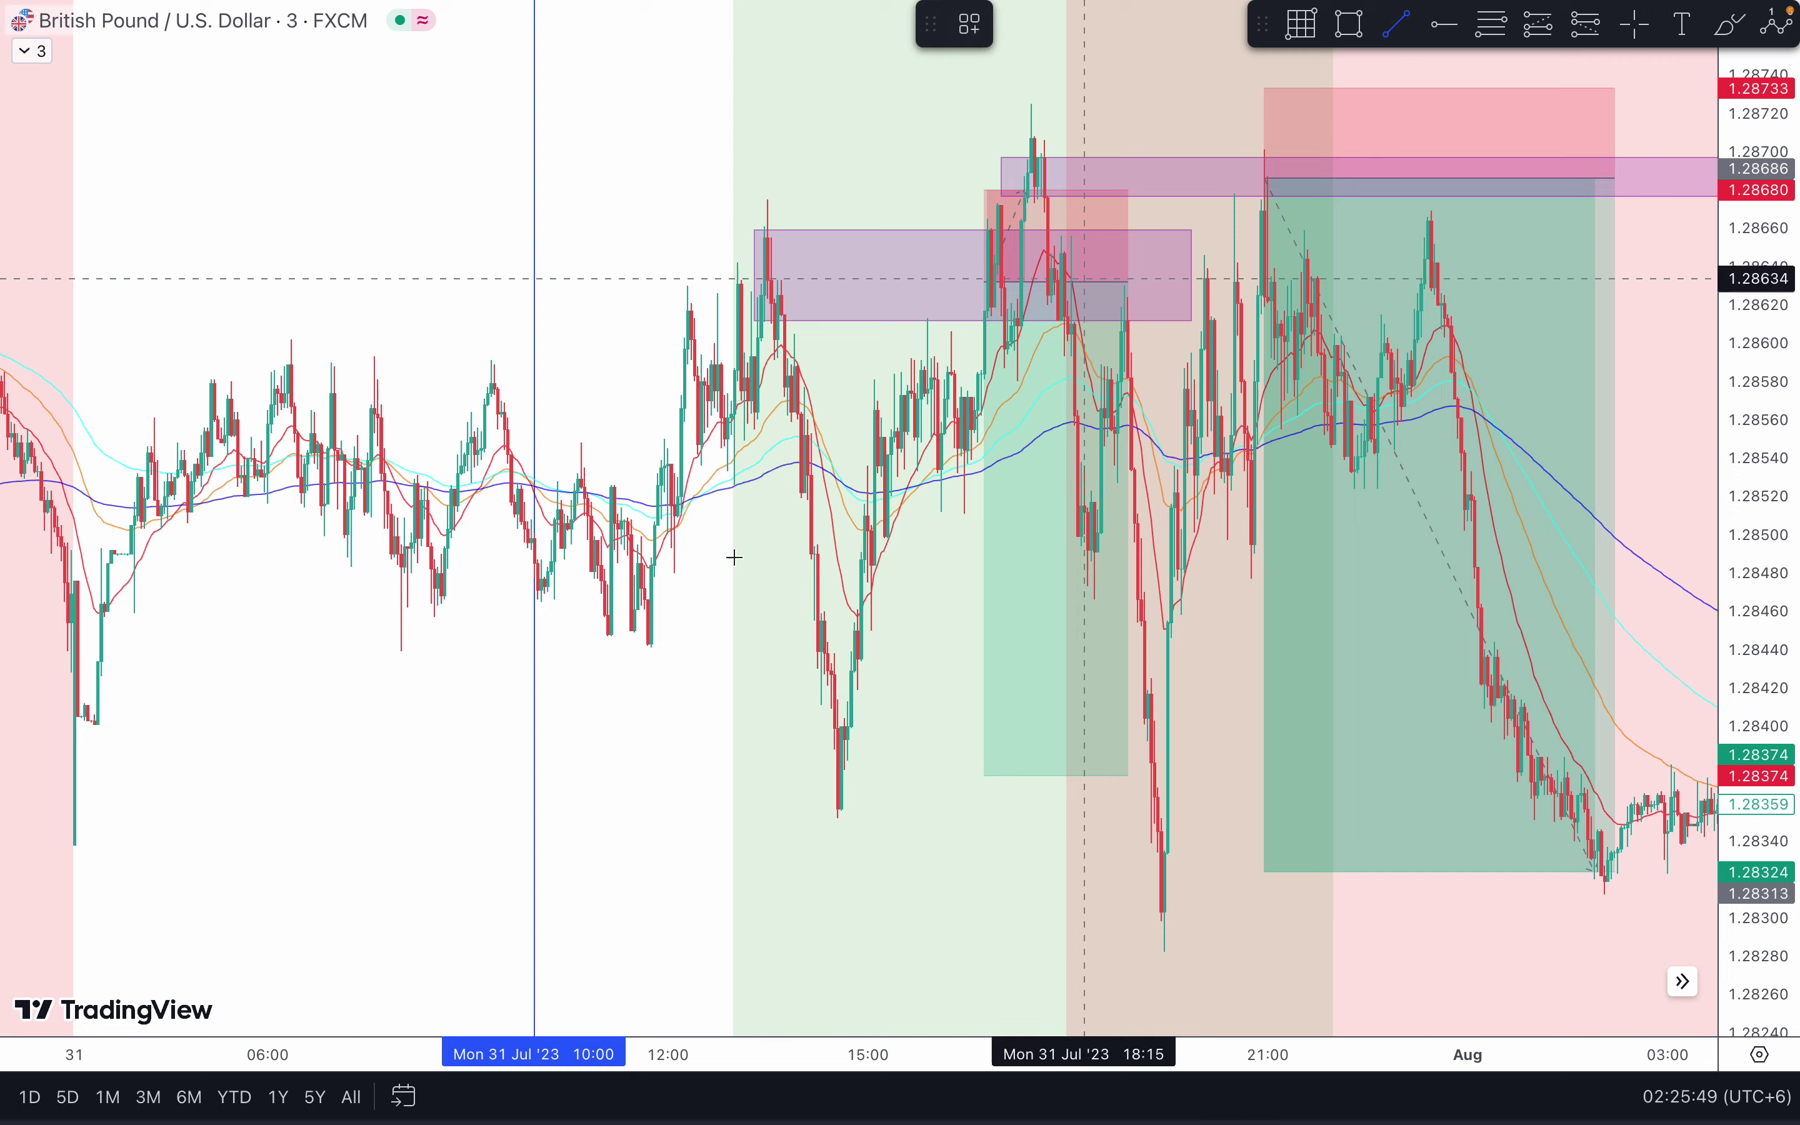
click(580, 679)
click(670, 679)
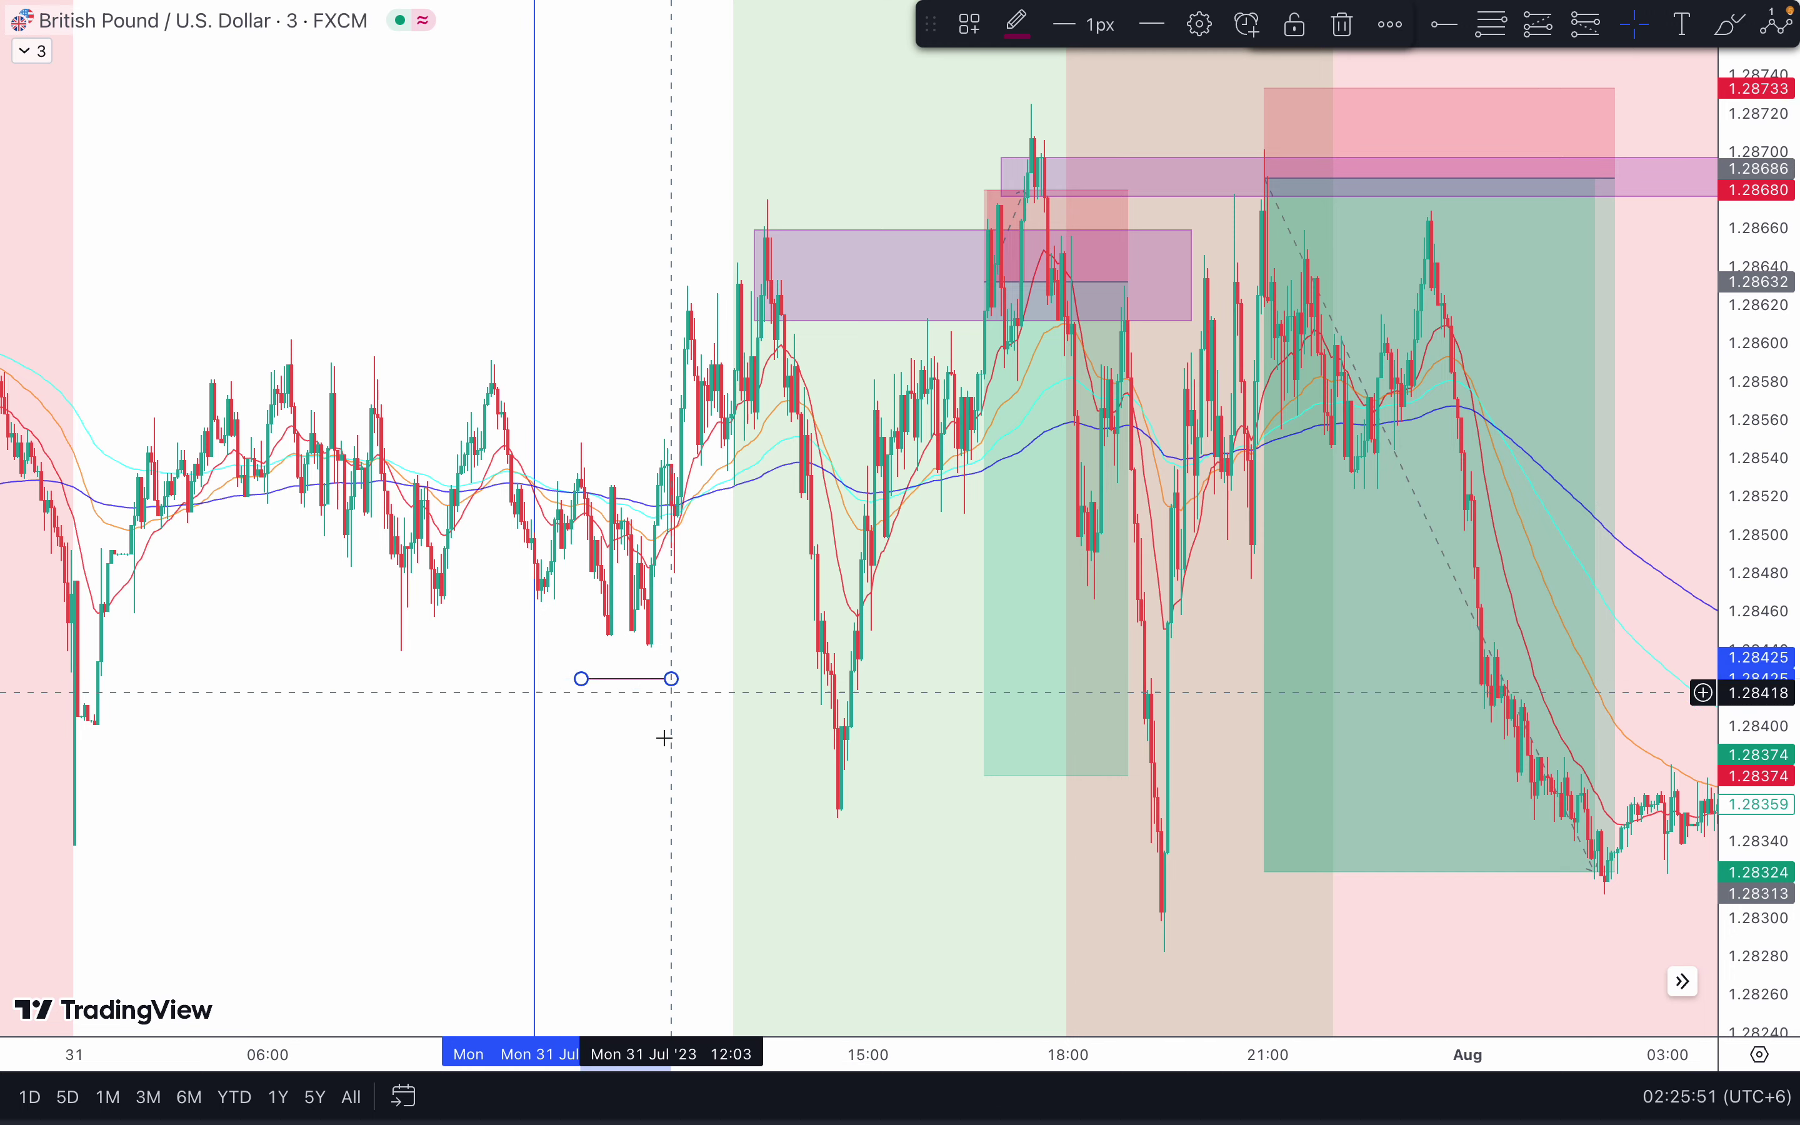
scroll(923, 289, up, 2)
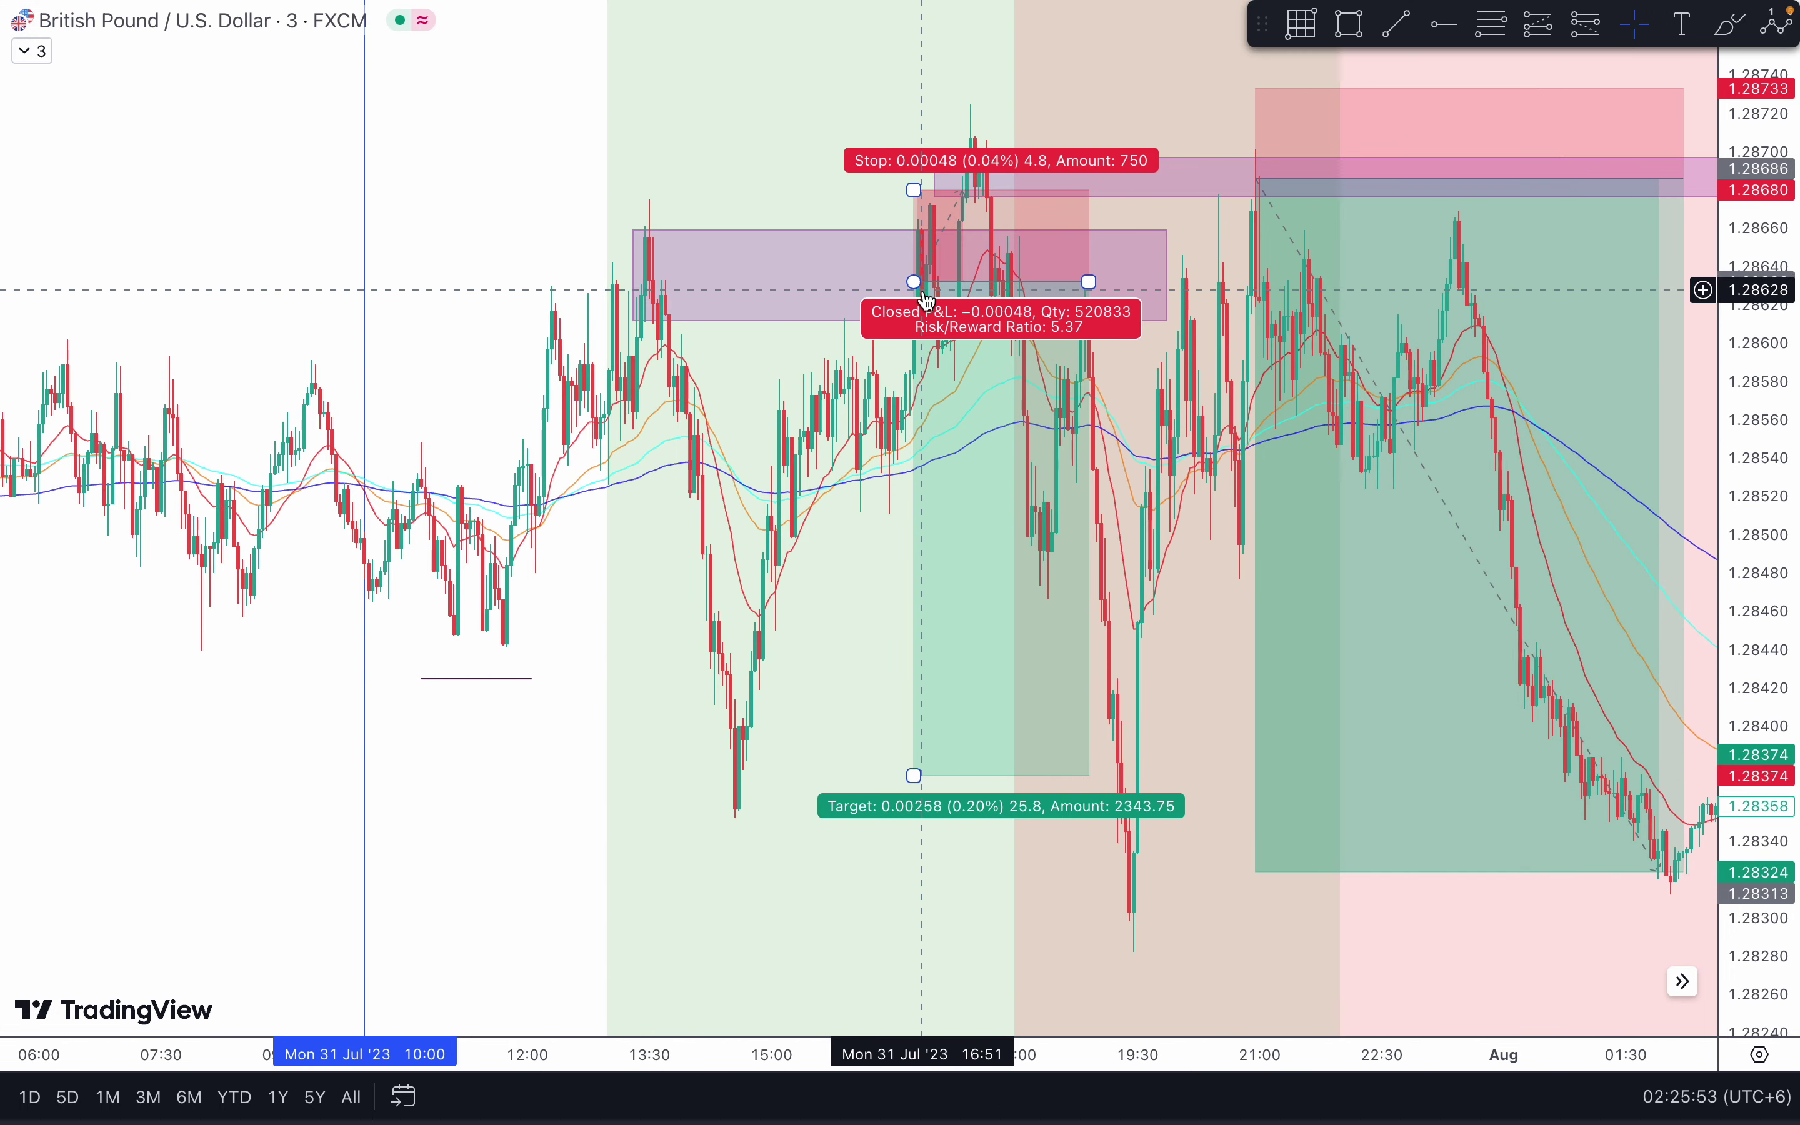
Step: Draw a horizontal trend line at about 1.28348 beneath the 31 July afternoon low, starting at about 14:06
click(967, 257)
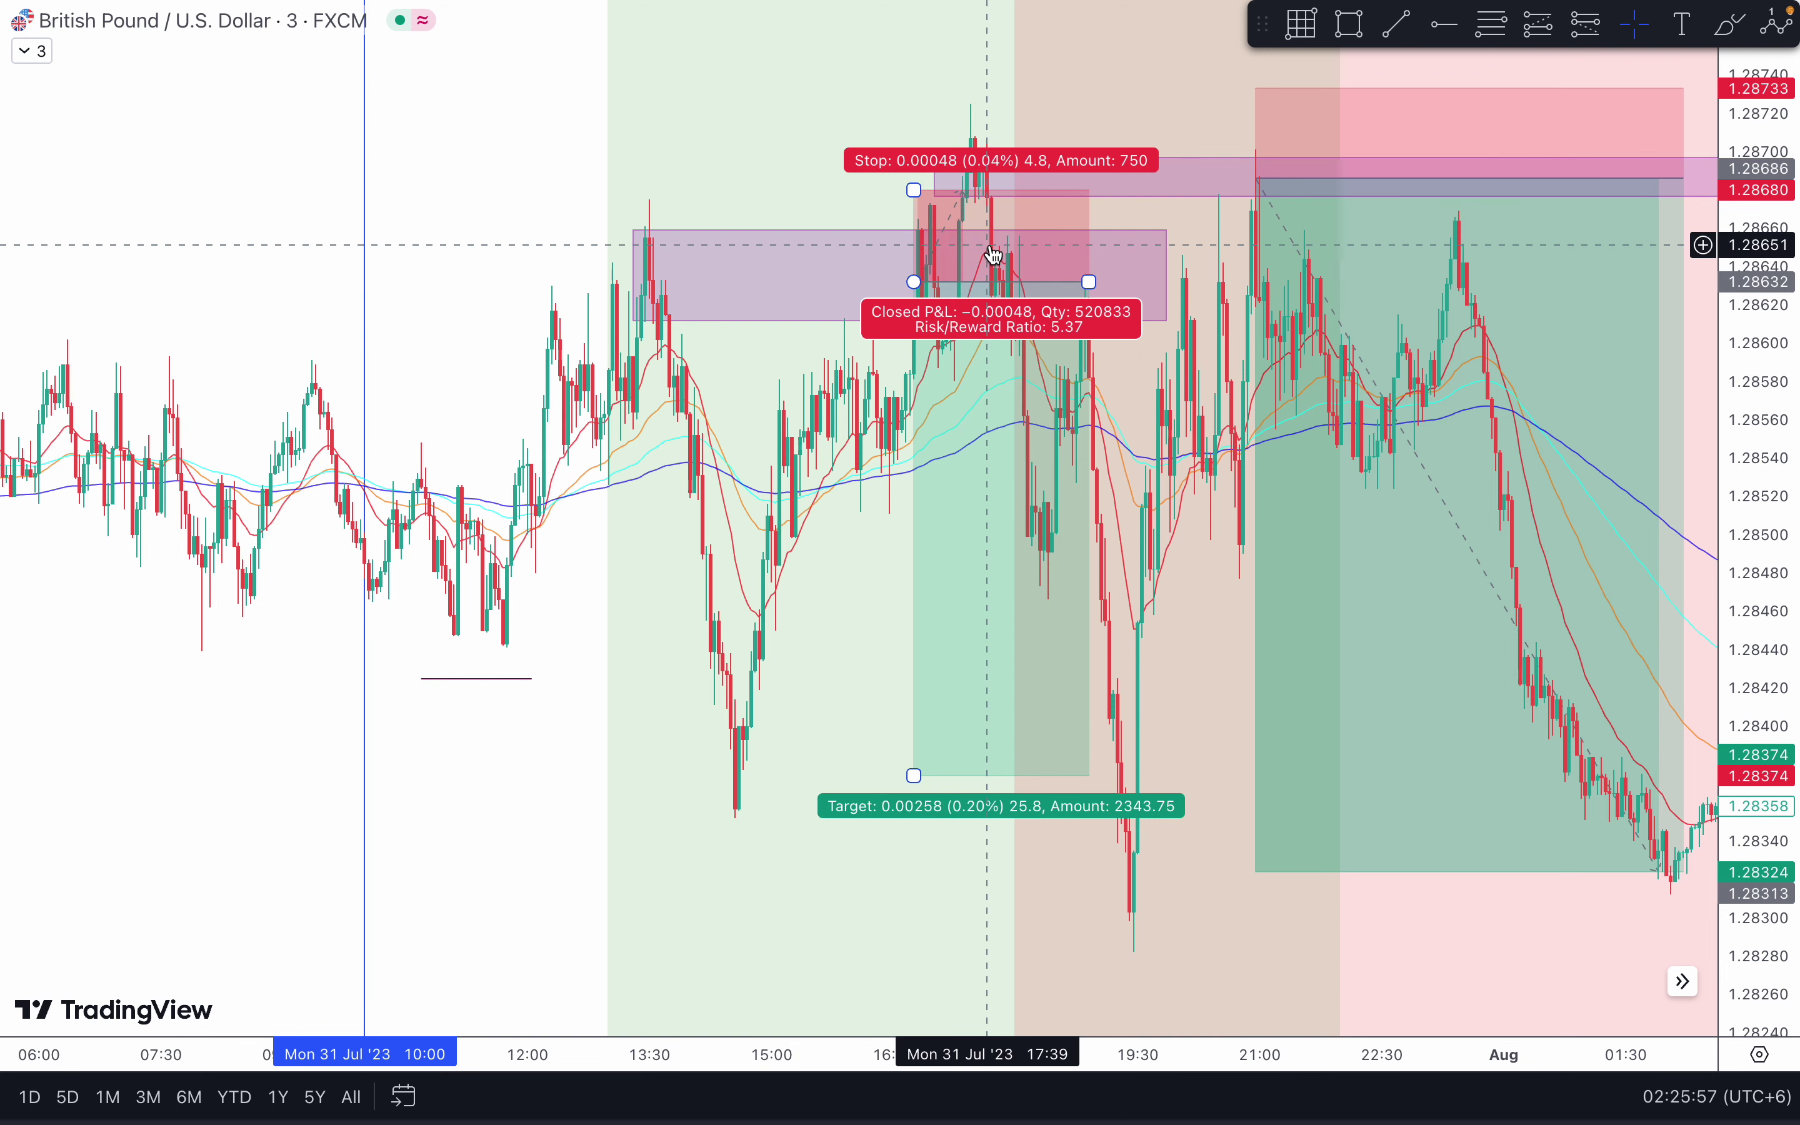
scroll(1257, 171, right, 3)
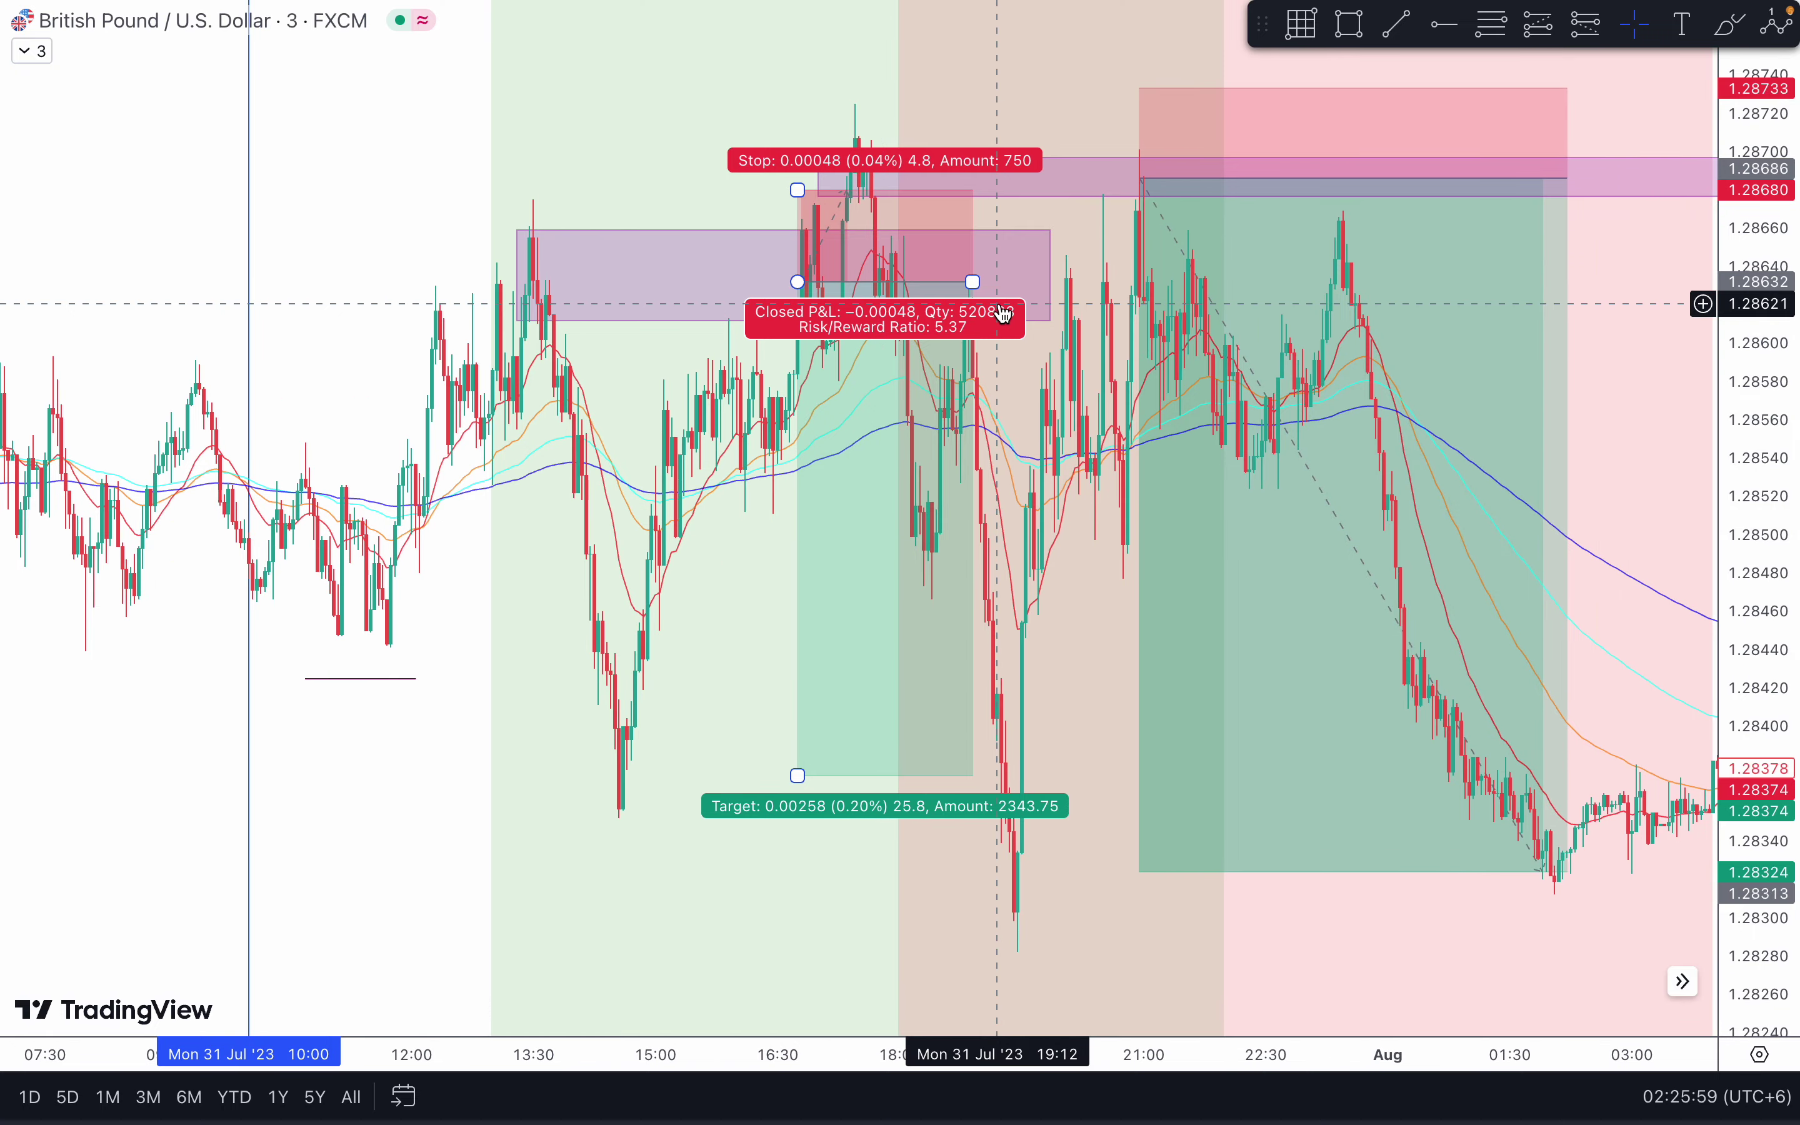
click(1525, 91)
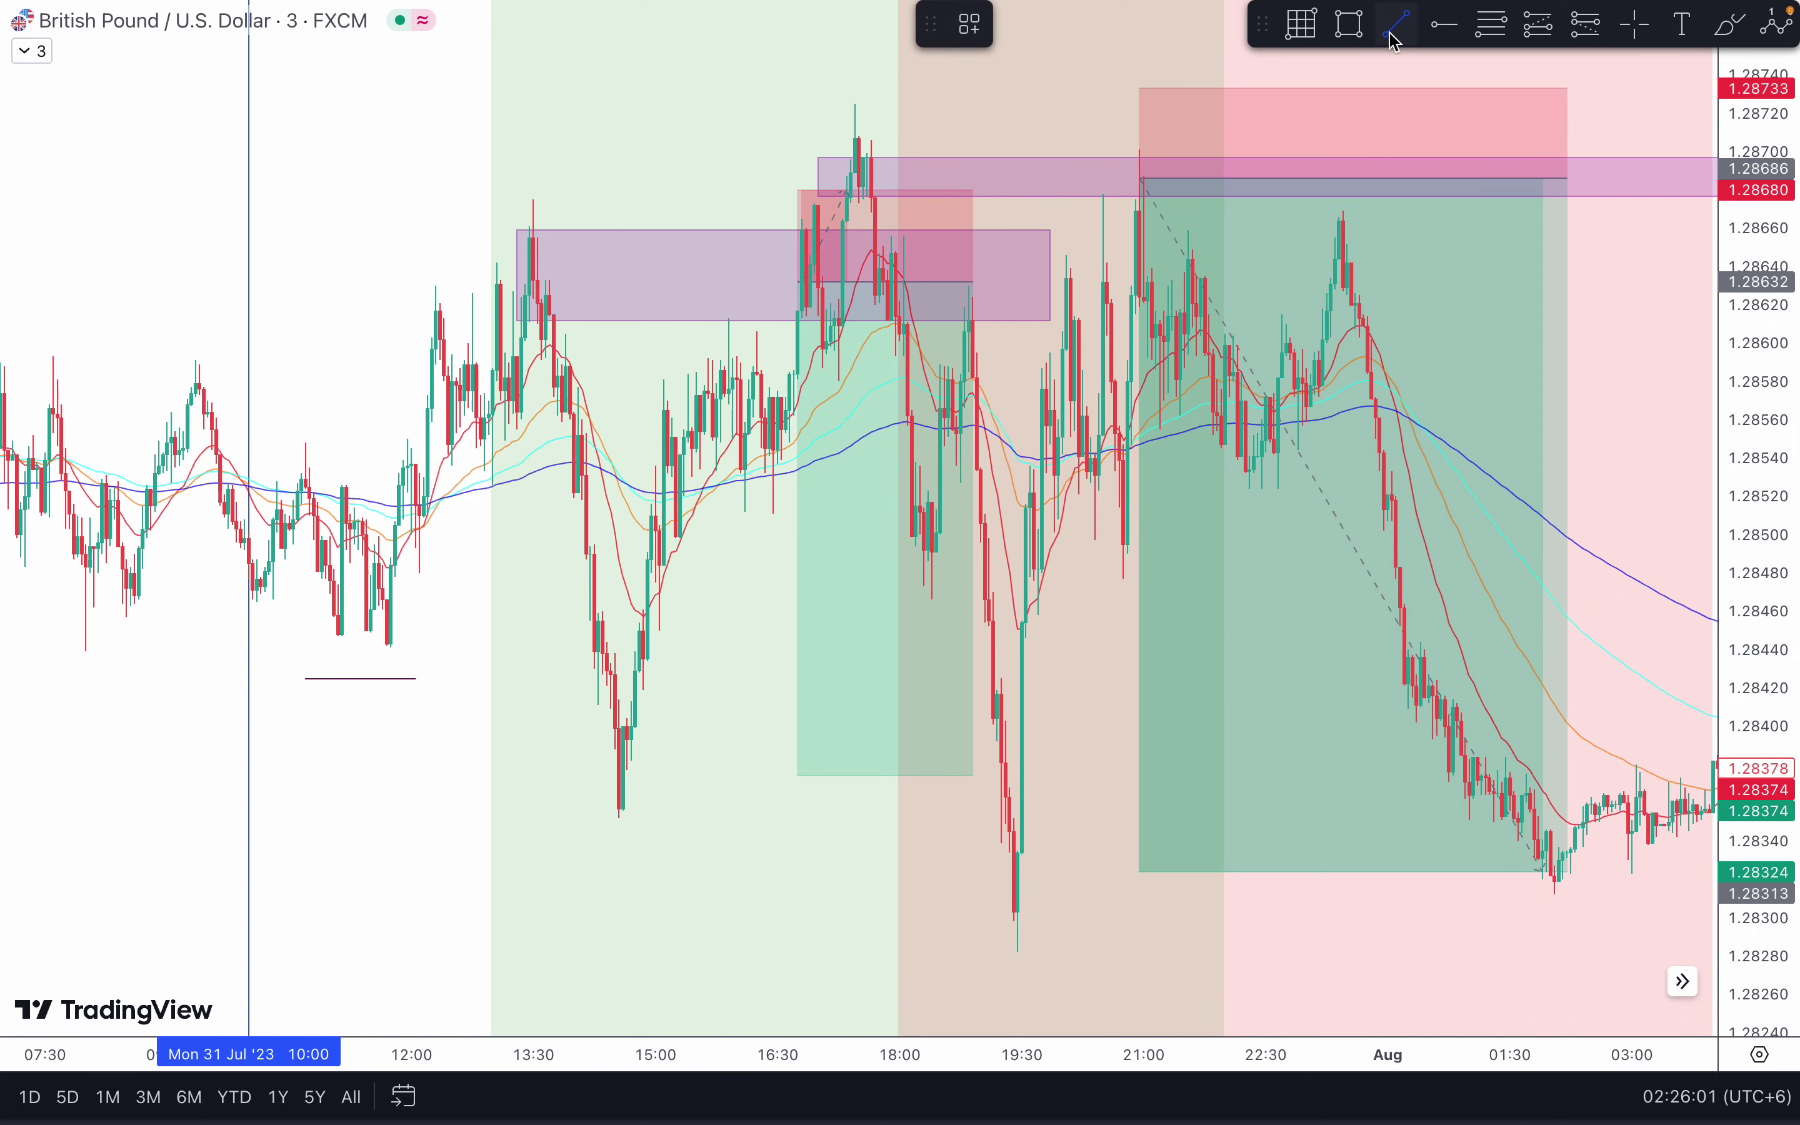
click(583, 825)
click(770, 825)
click(384, 880)
Step: Draw a rectangle zone from about 1.28299 to 1.28351 at the 31 July evening low, spanning 19:09 to about 06:39 on 1 August
scroll(923, 605, right, 1)
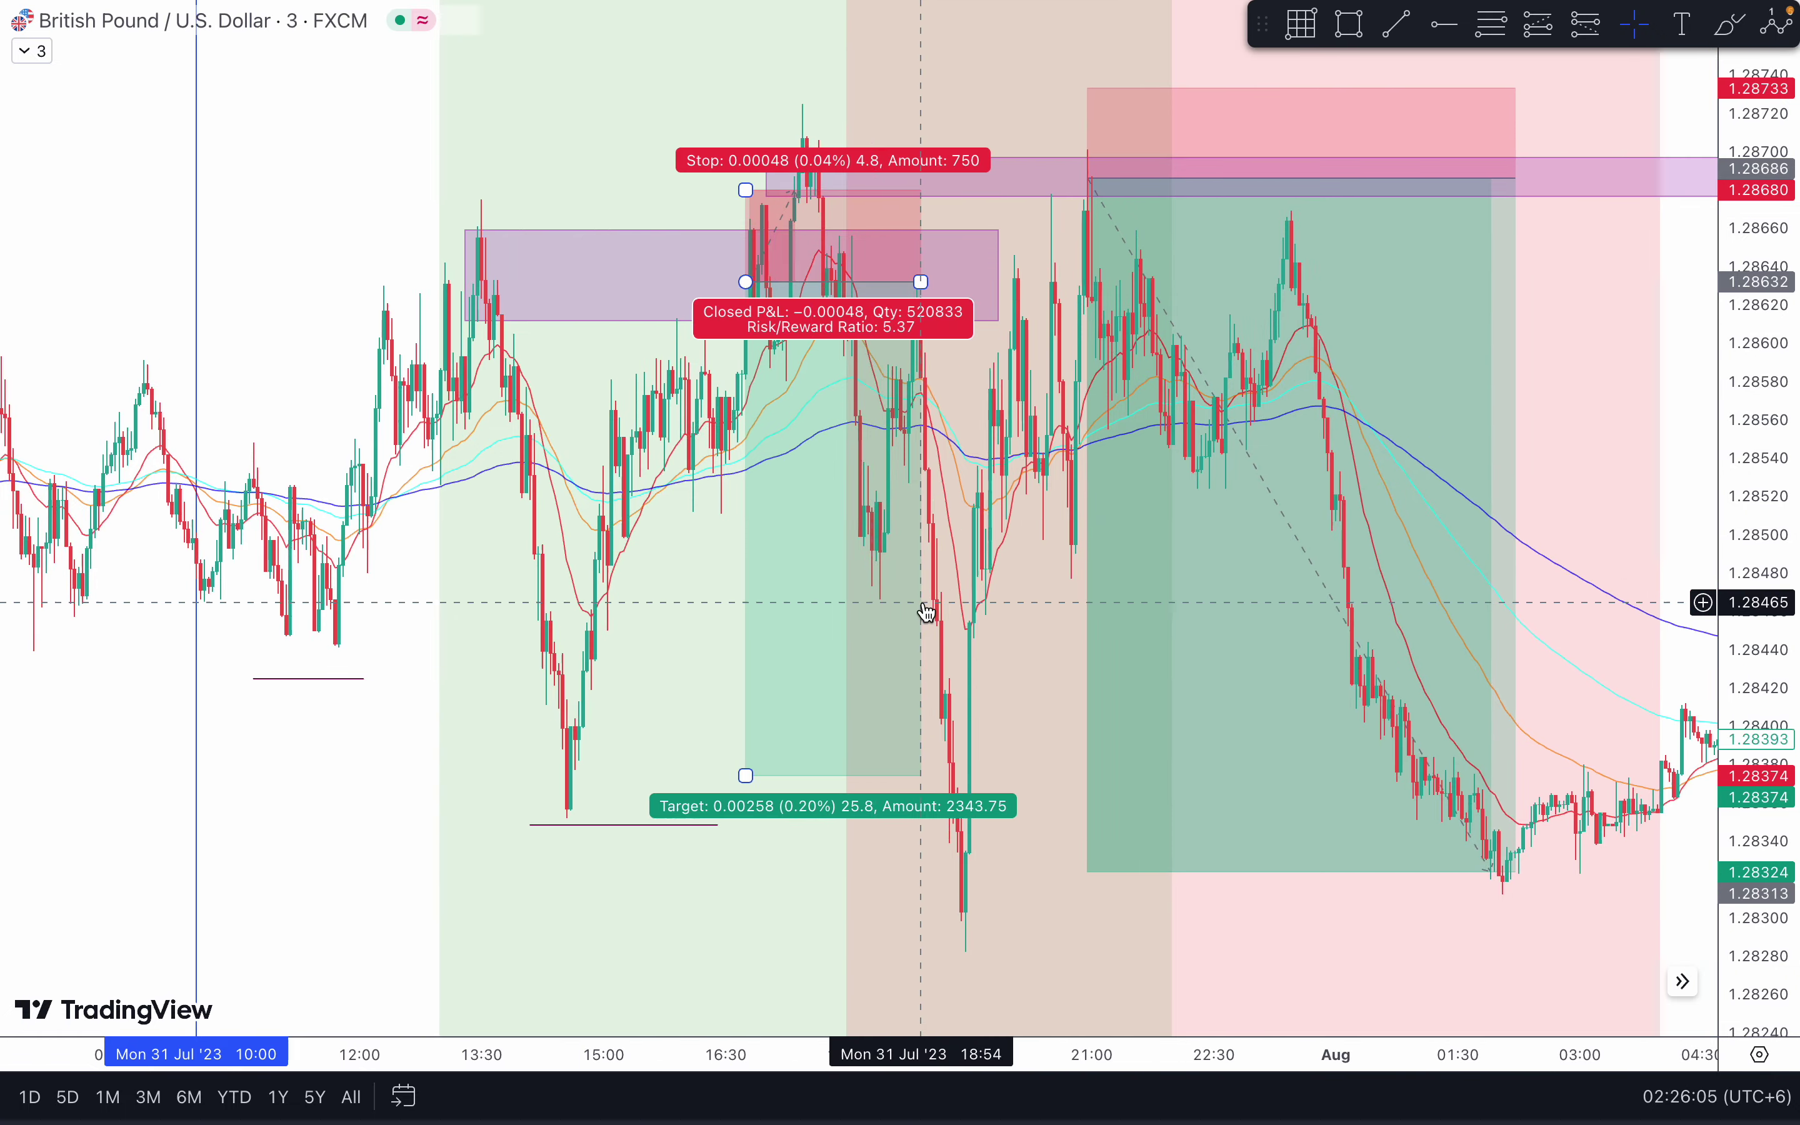
scroll(928, 613, right, 4)
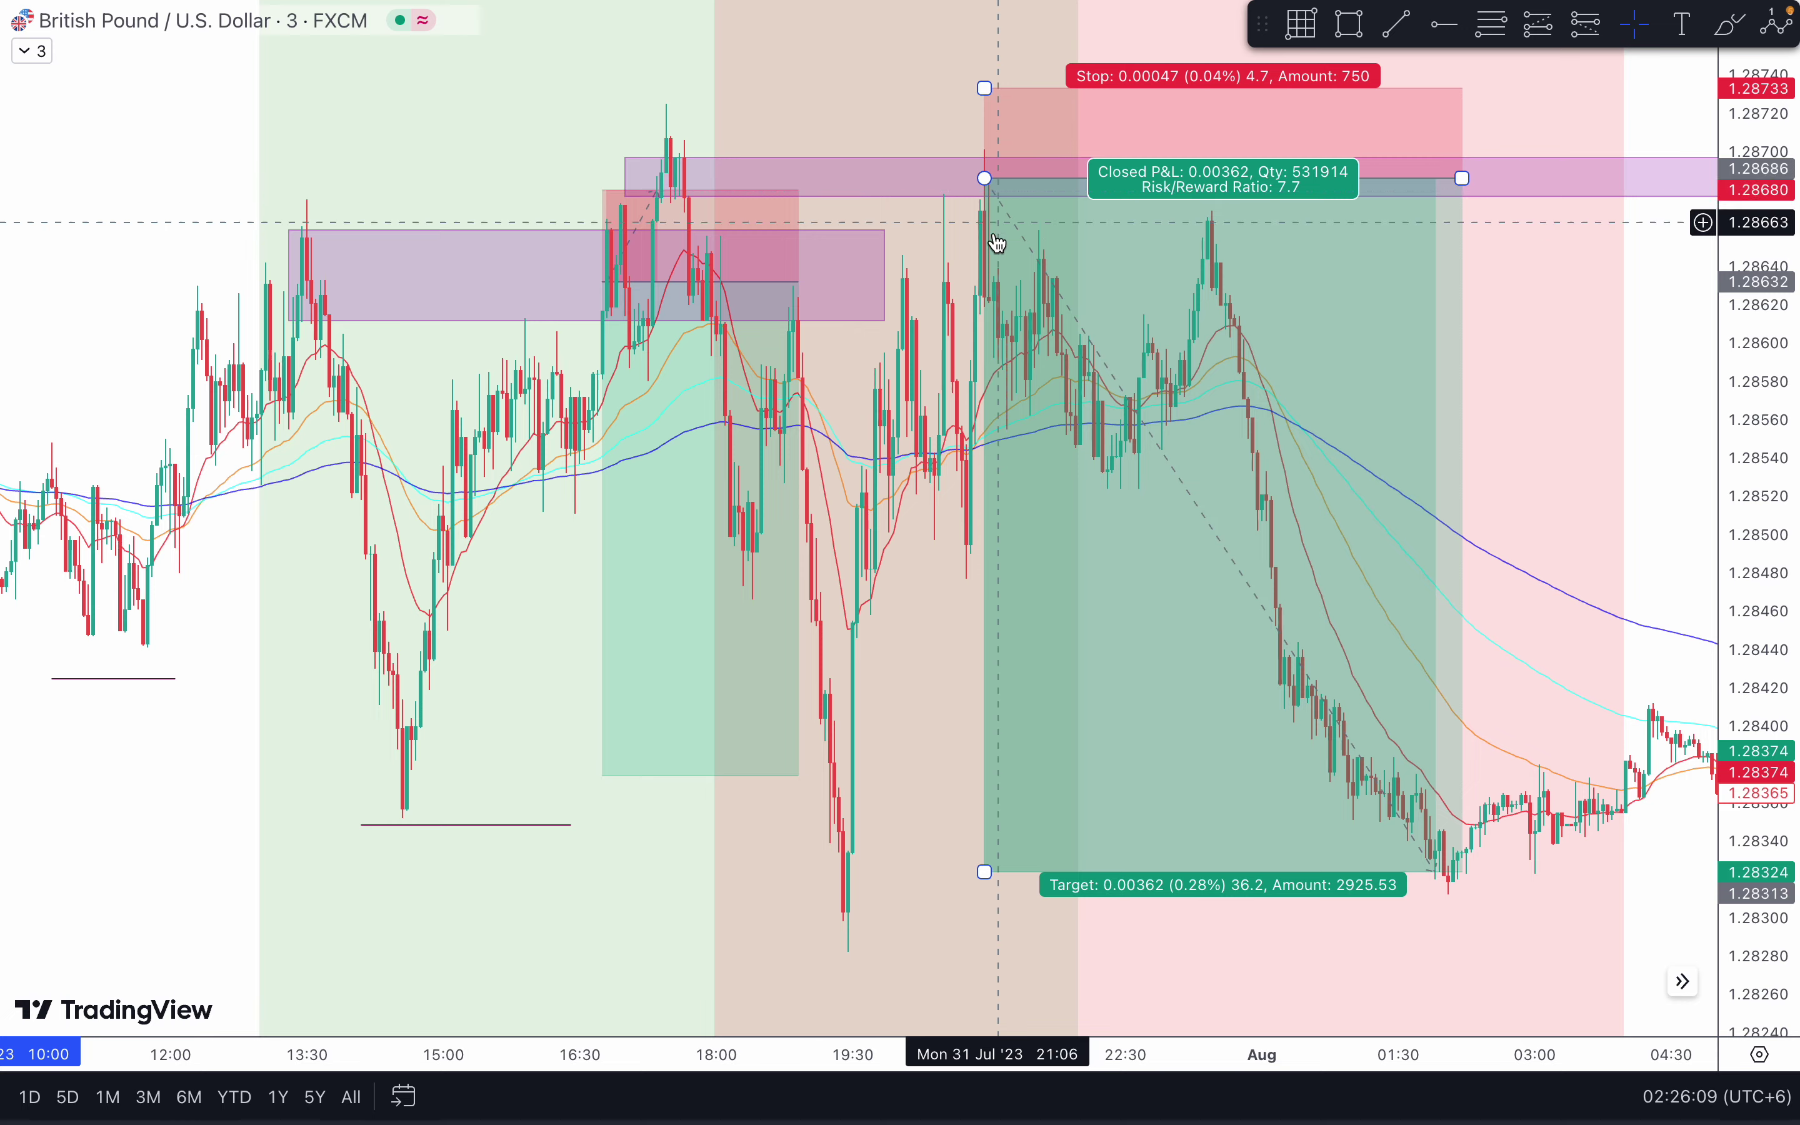
scroll(1242, 612, right, 1)
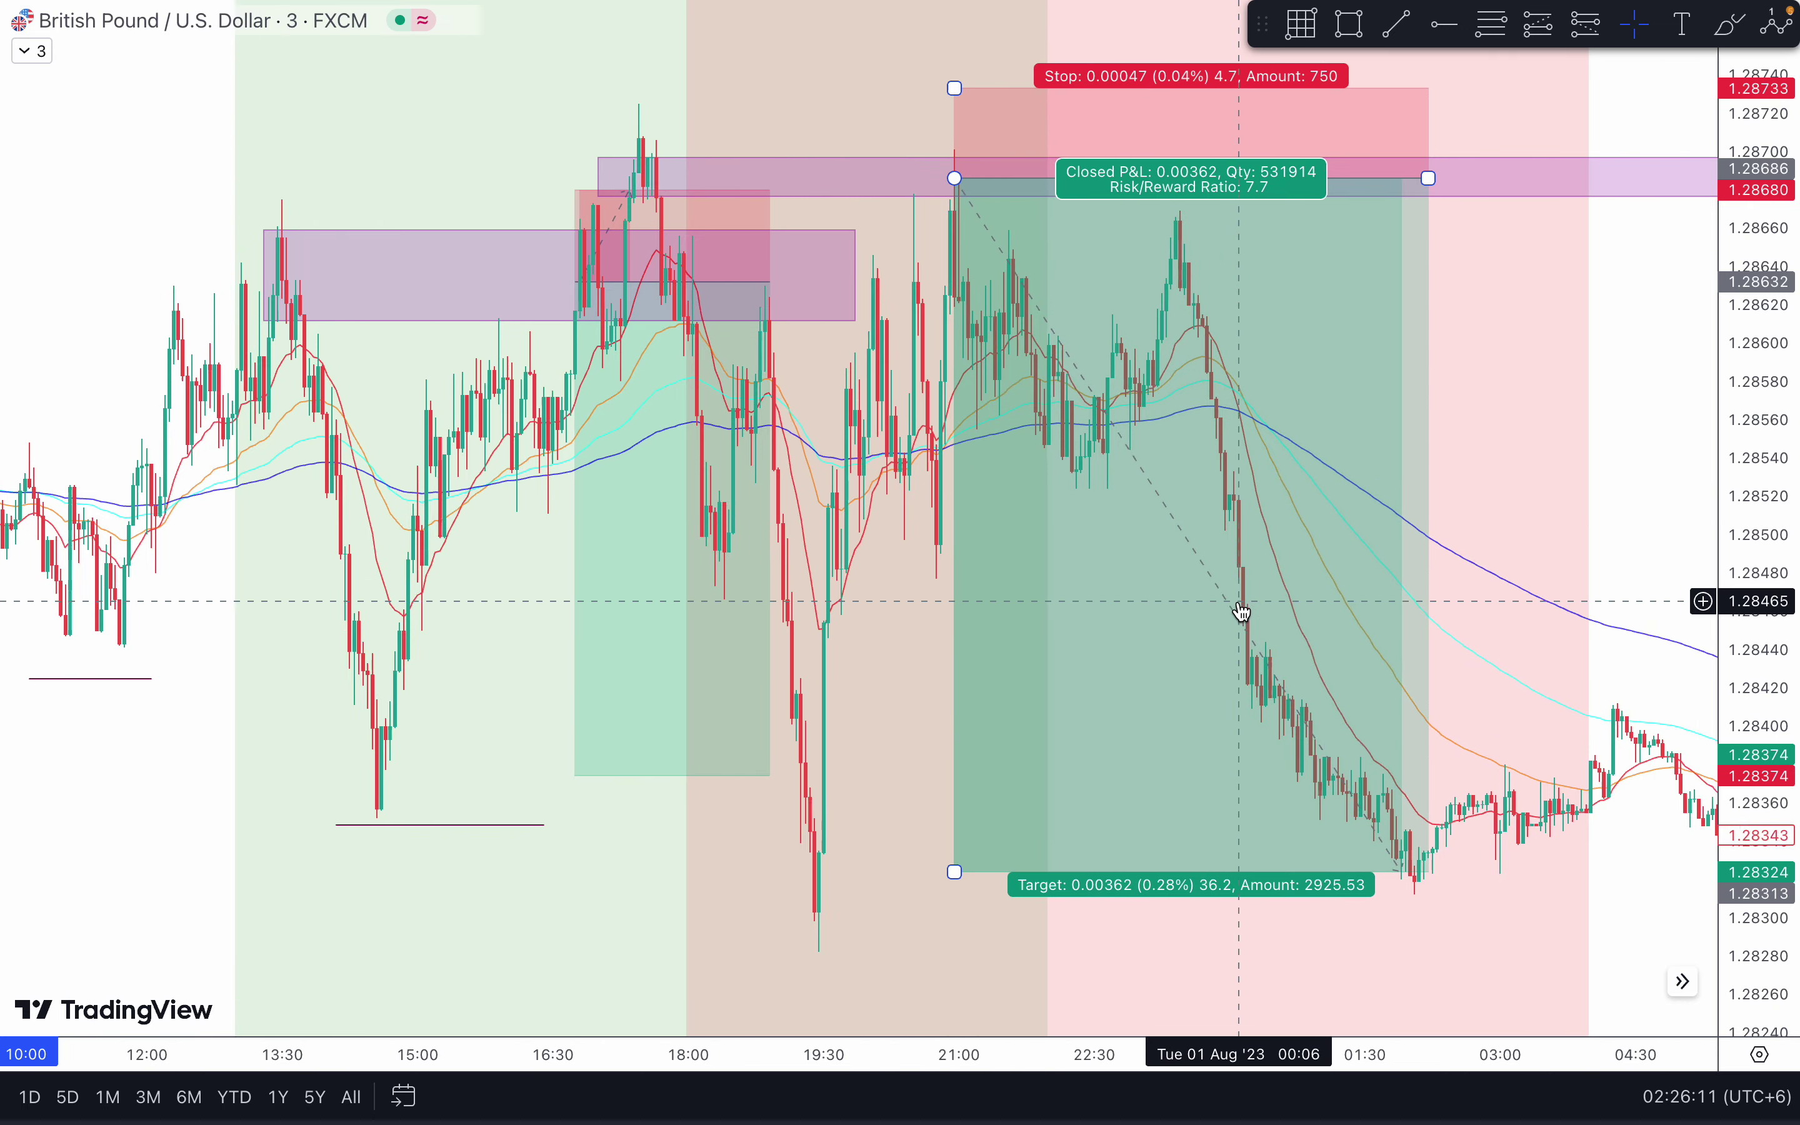
scroll(1242, 612, right, 3)
scroll(897, 781, down, 2)
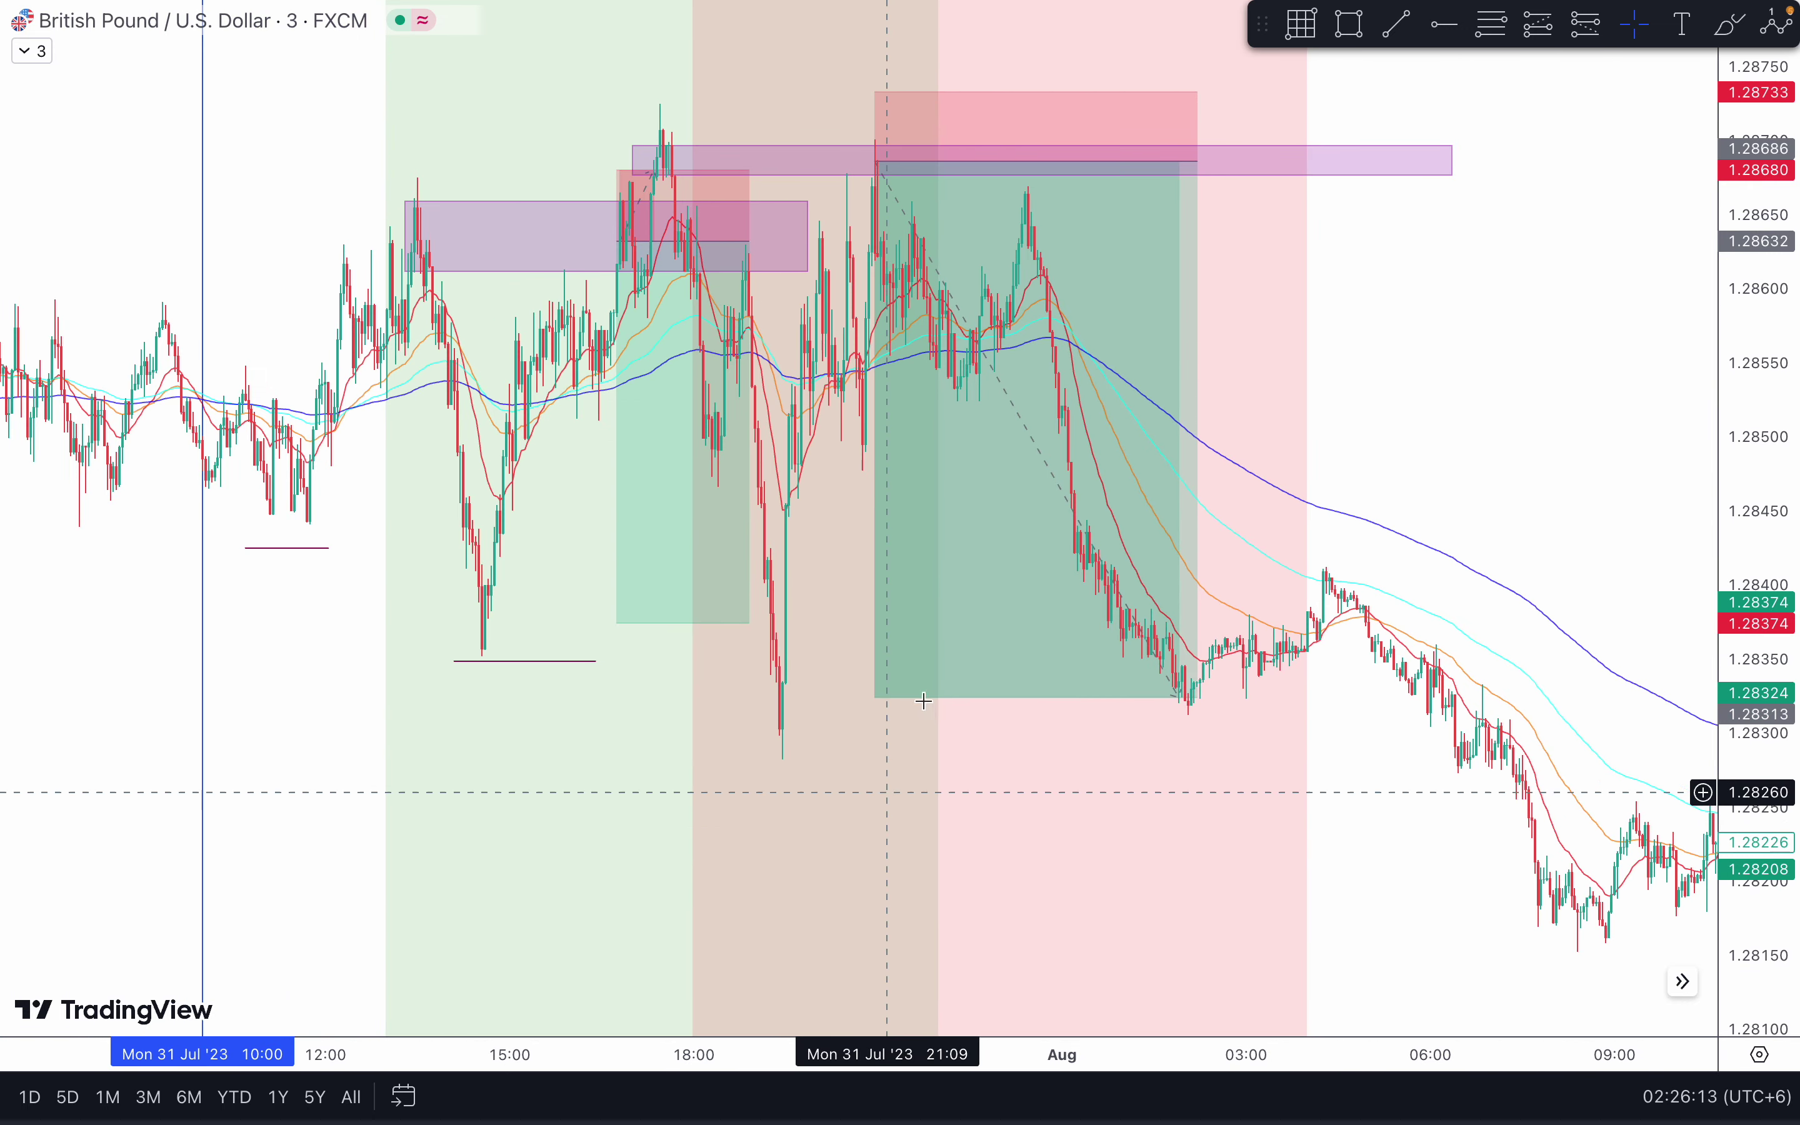
click(1350, 24)
click(764, 734)
click(1478, 689)
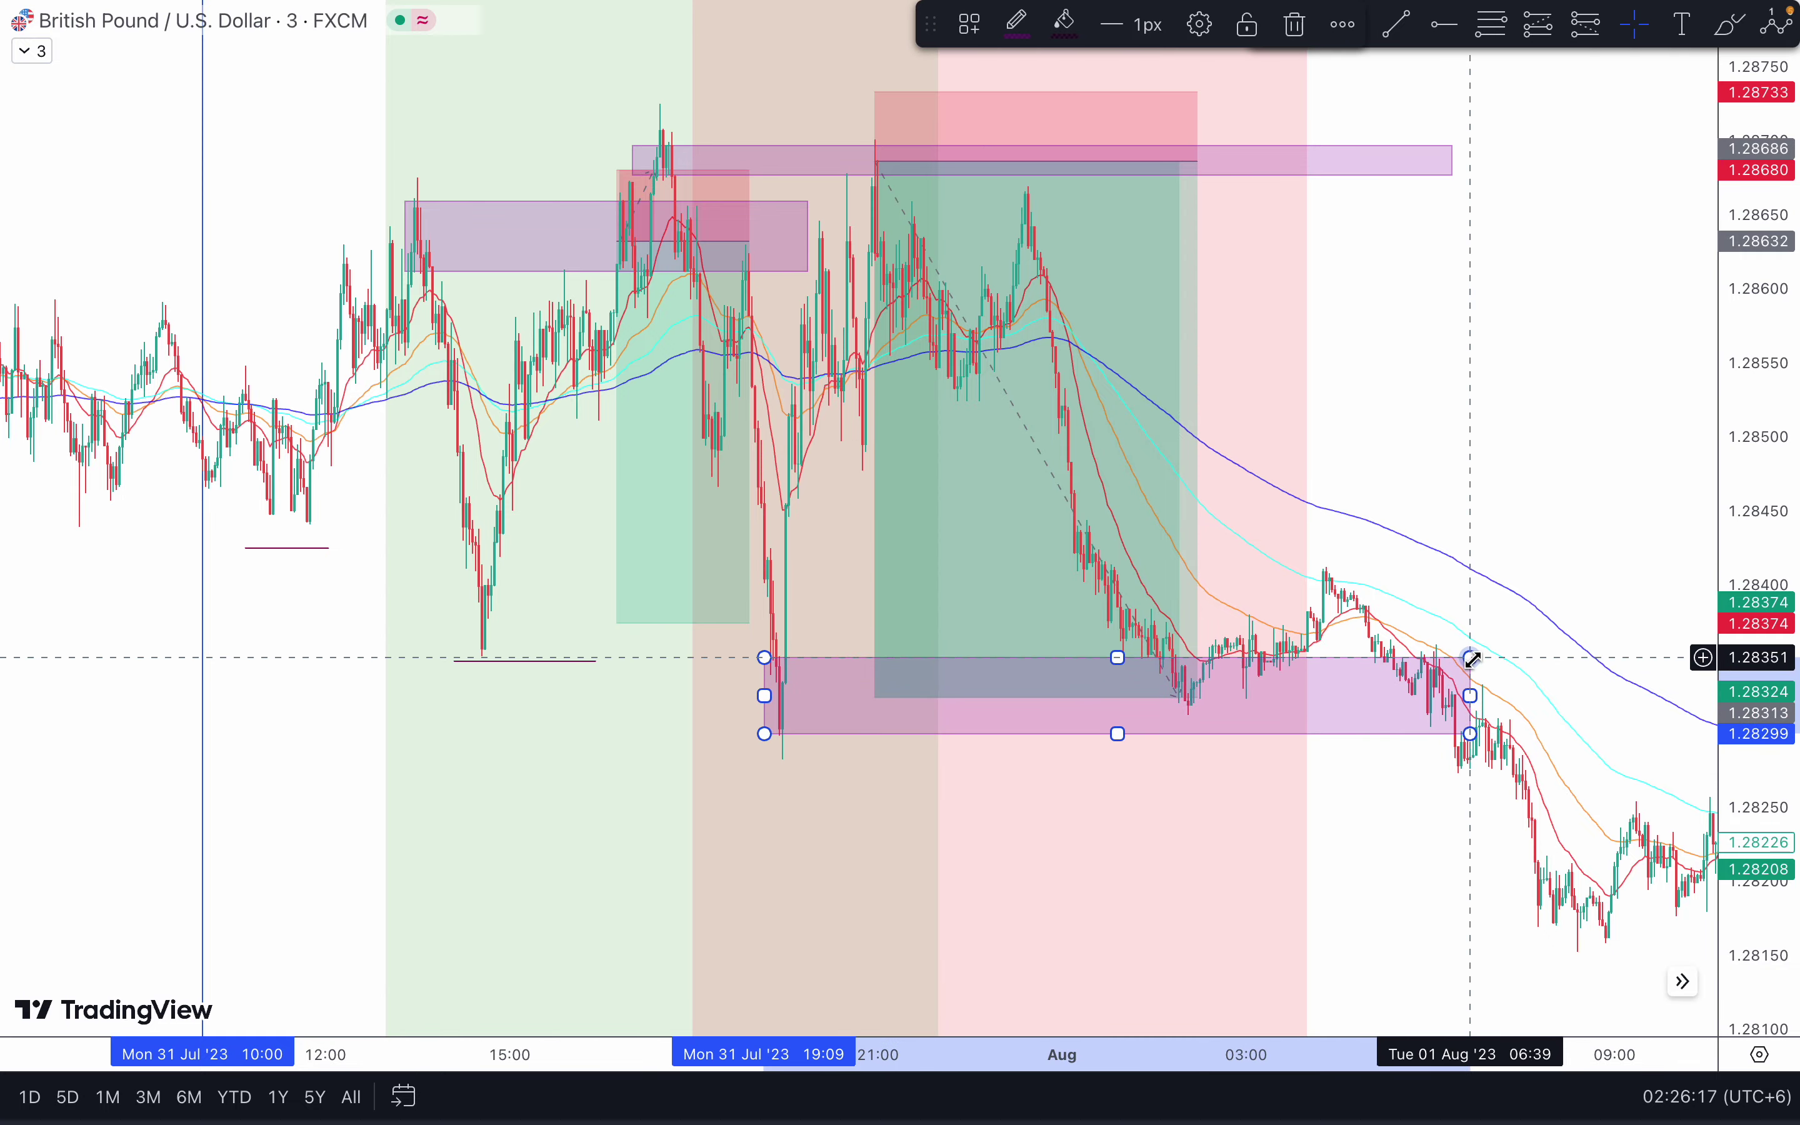
click(1458, 832)
Step: Draw a short horizontal trend line just beneath the low near 12:00 on 1 August, before the green session
scroll(1460, 835, right, 5)
scroll(1460, 835, right, 4)
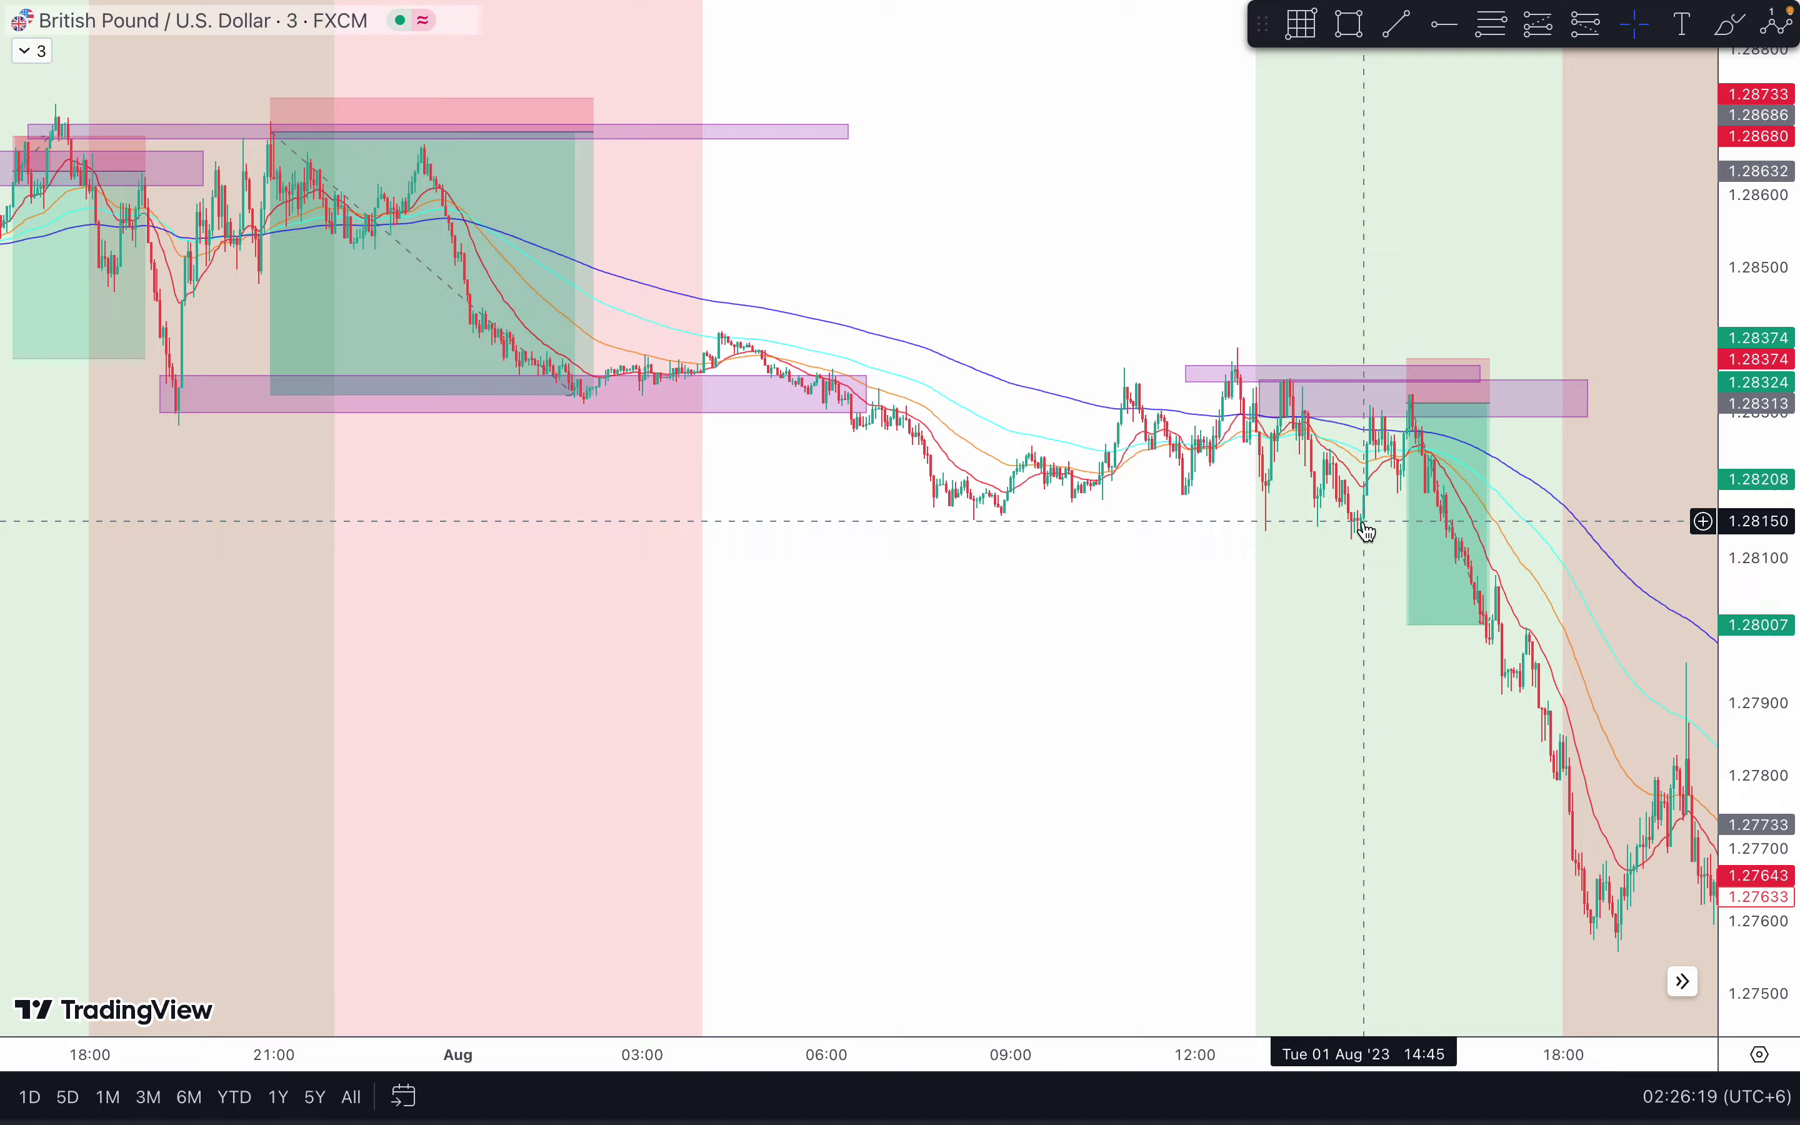
scroll(1362, 527, up, 5)
scroll(1367, 531, down, 3)
scroll(1367, 531, left, 5)
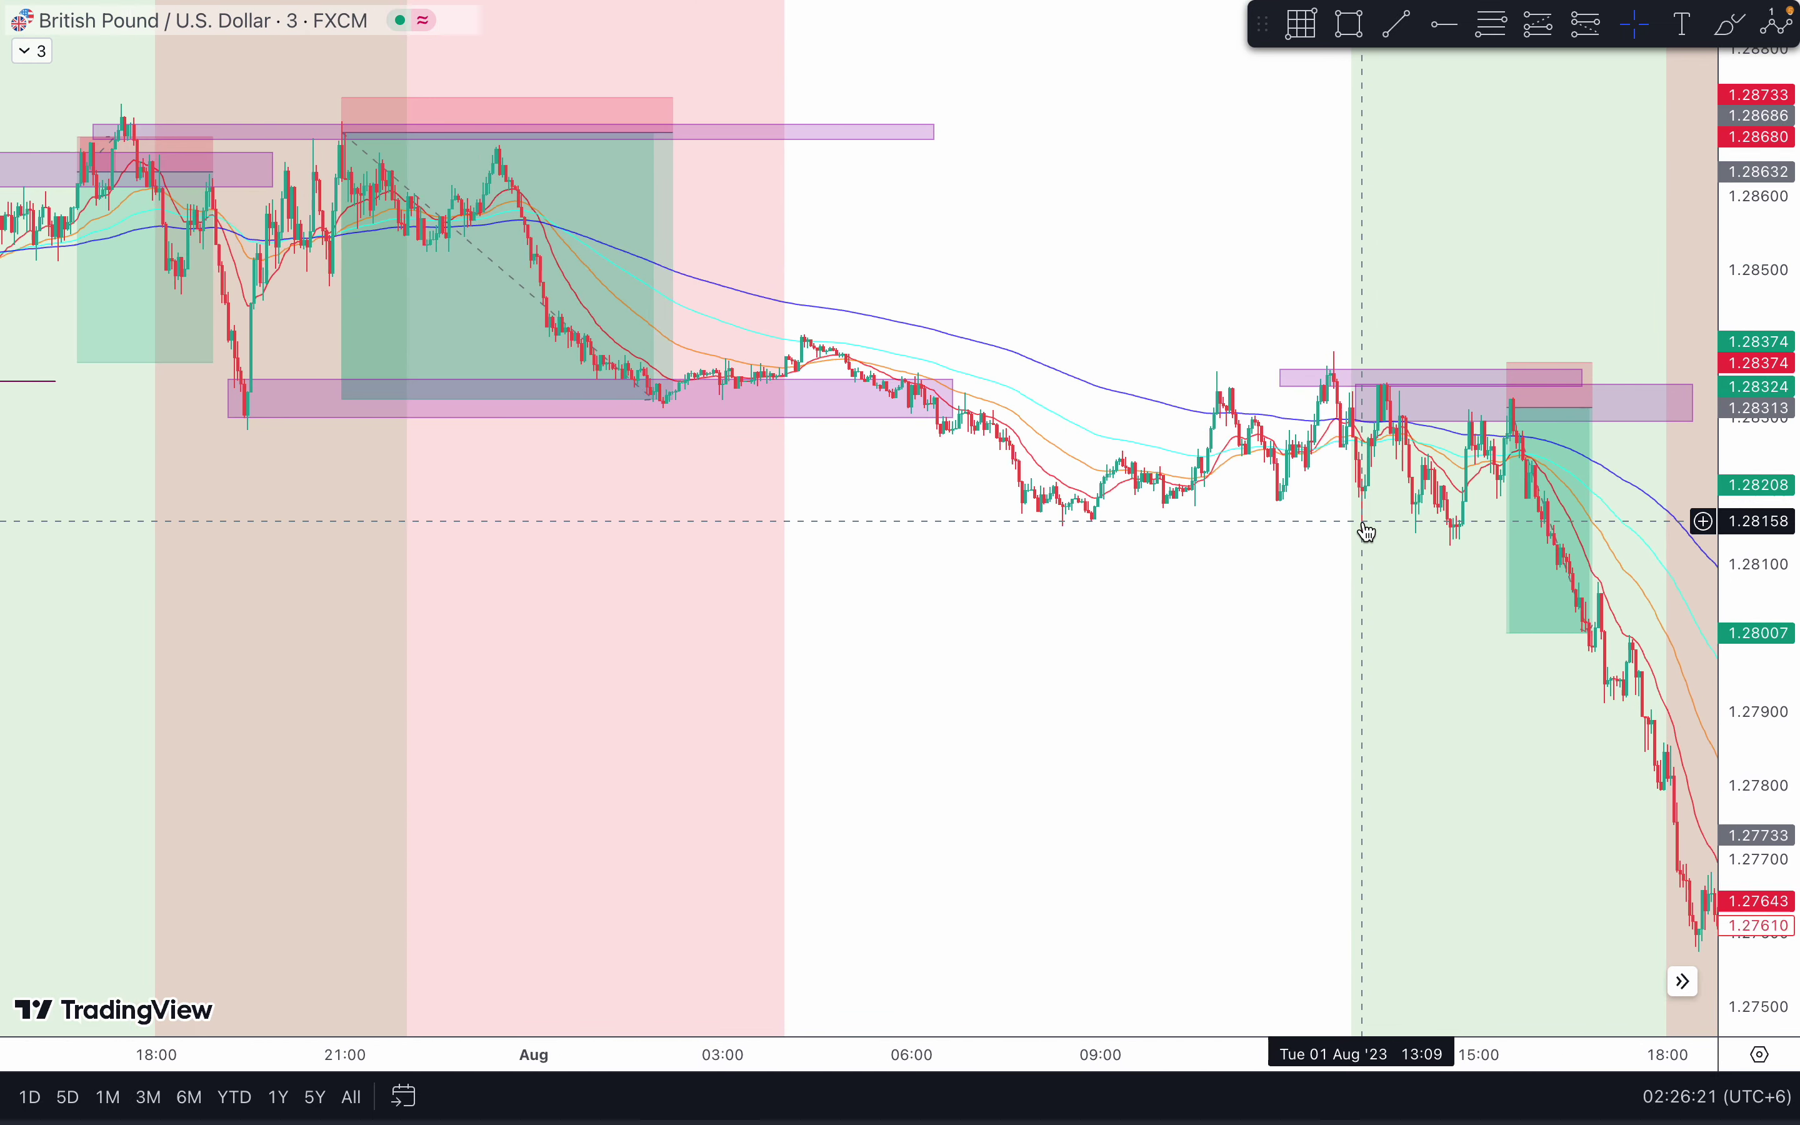
click(768, 282)
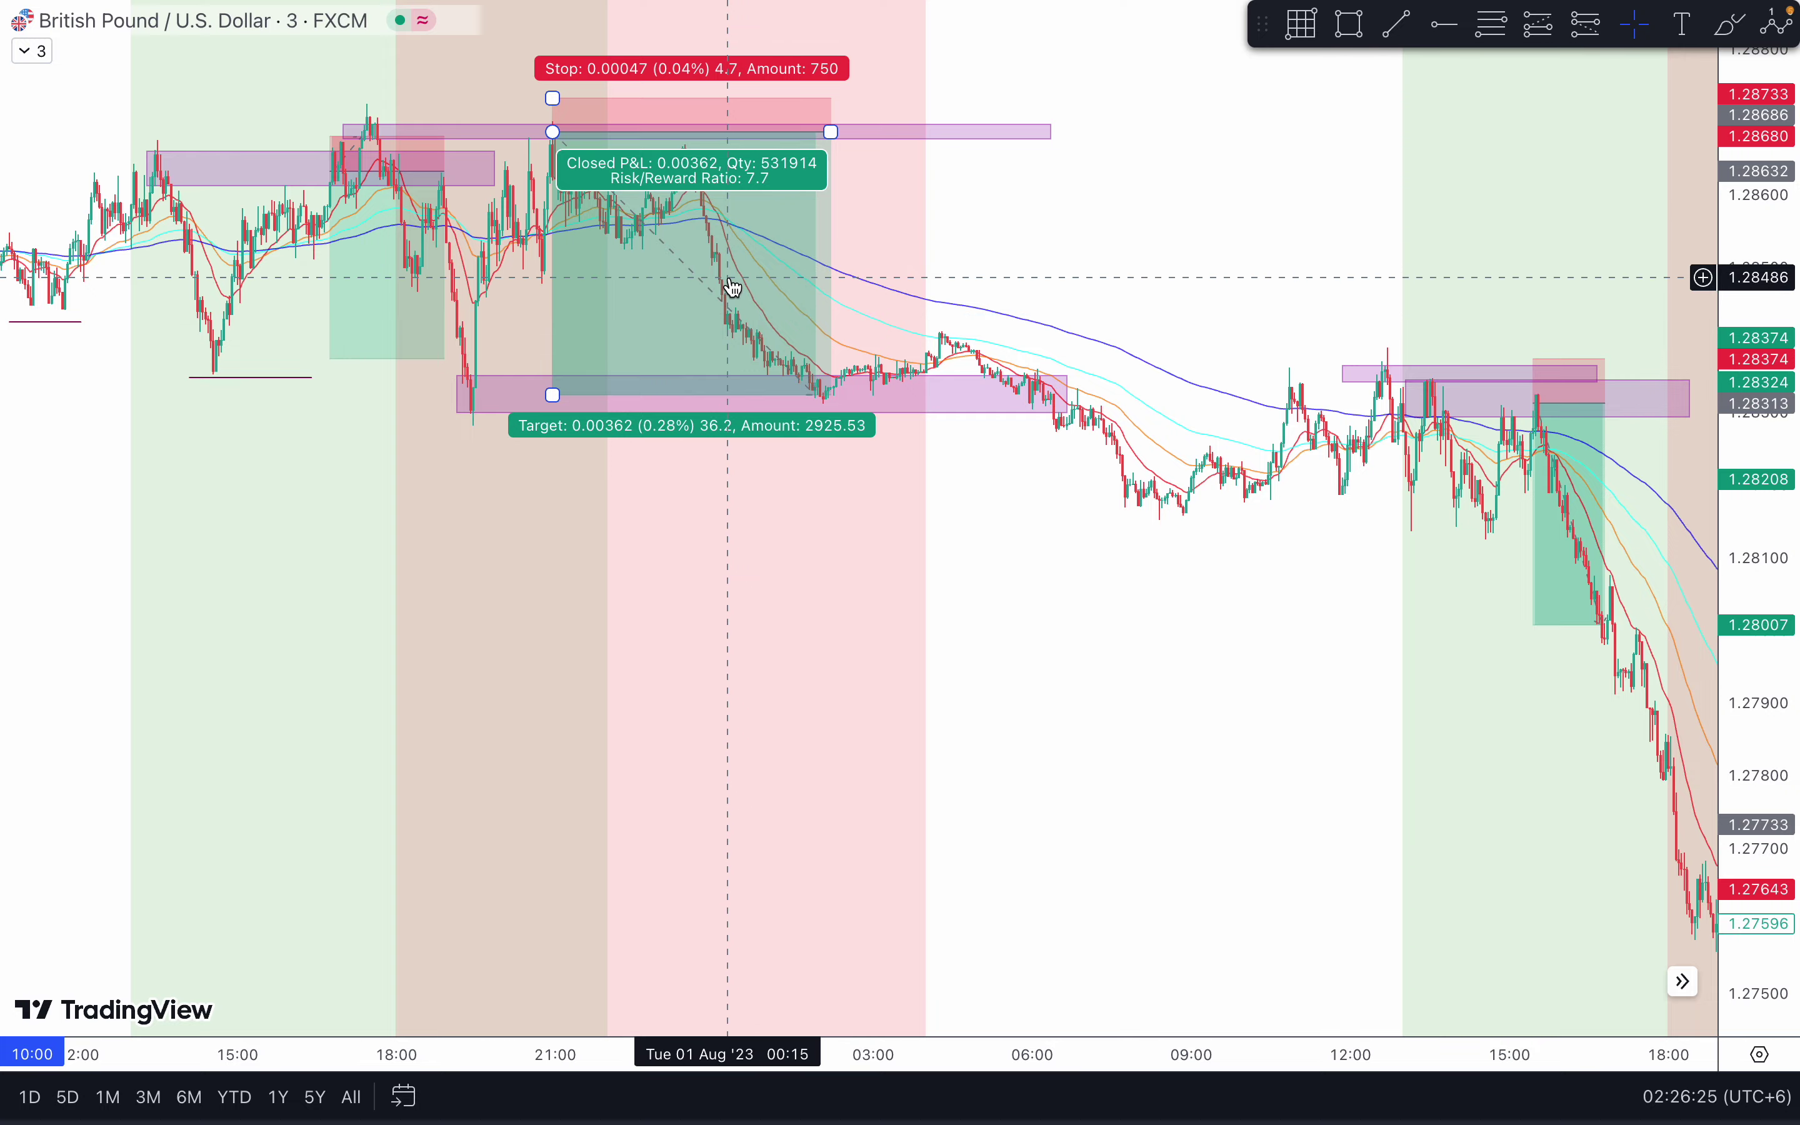
scroll(1141, 623, right, 5)
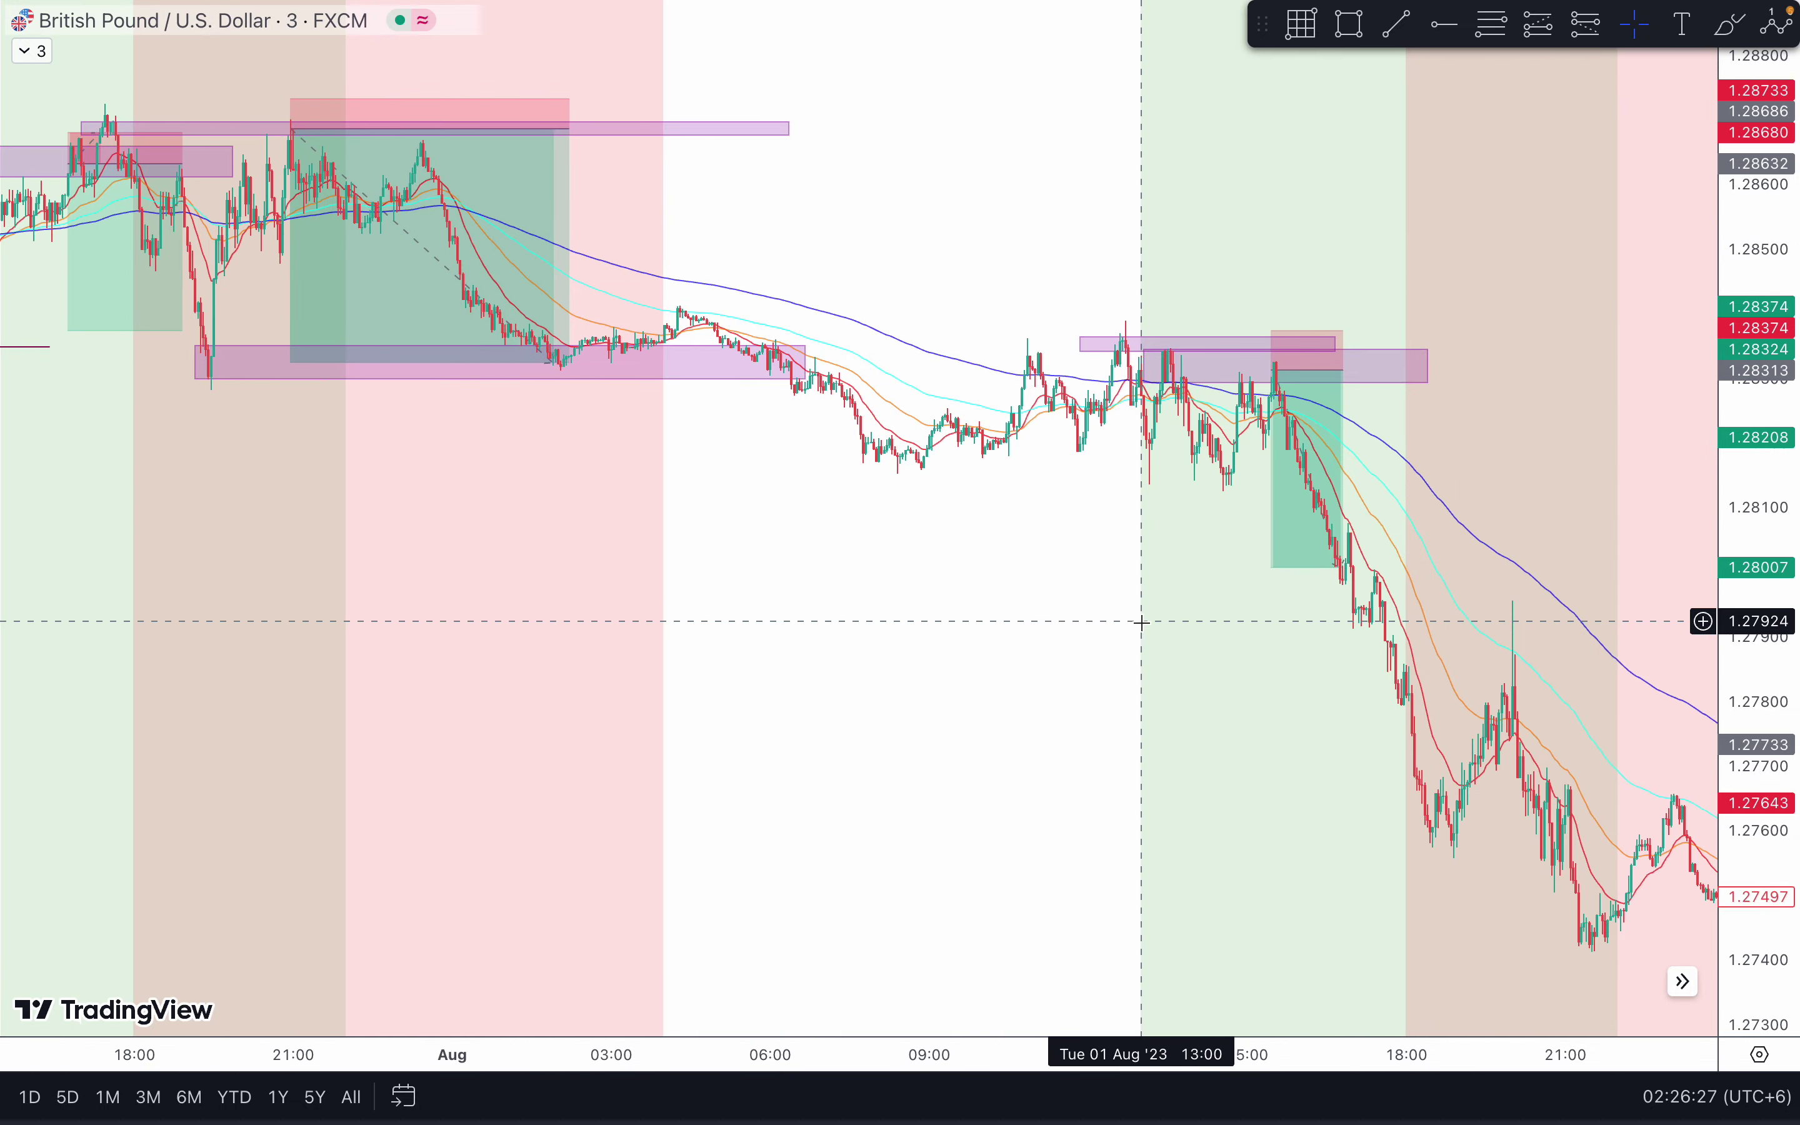
scroll(1141, 622, up, 5)
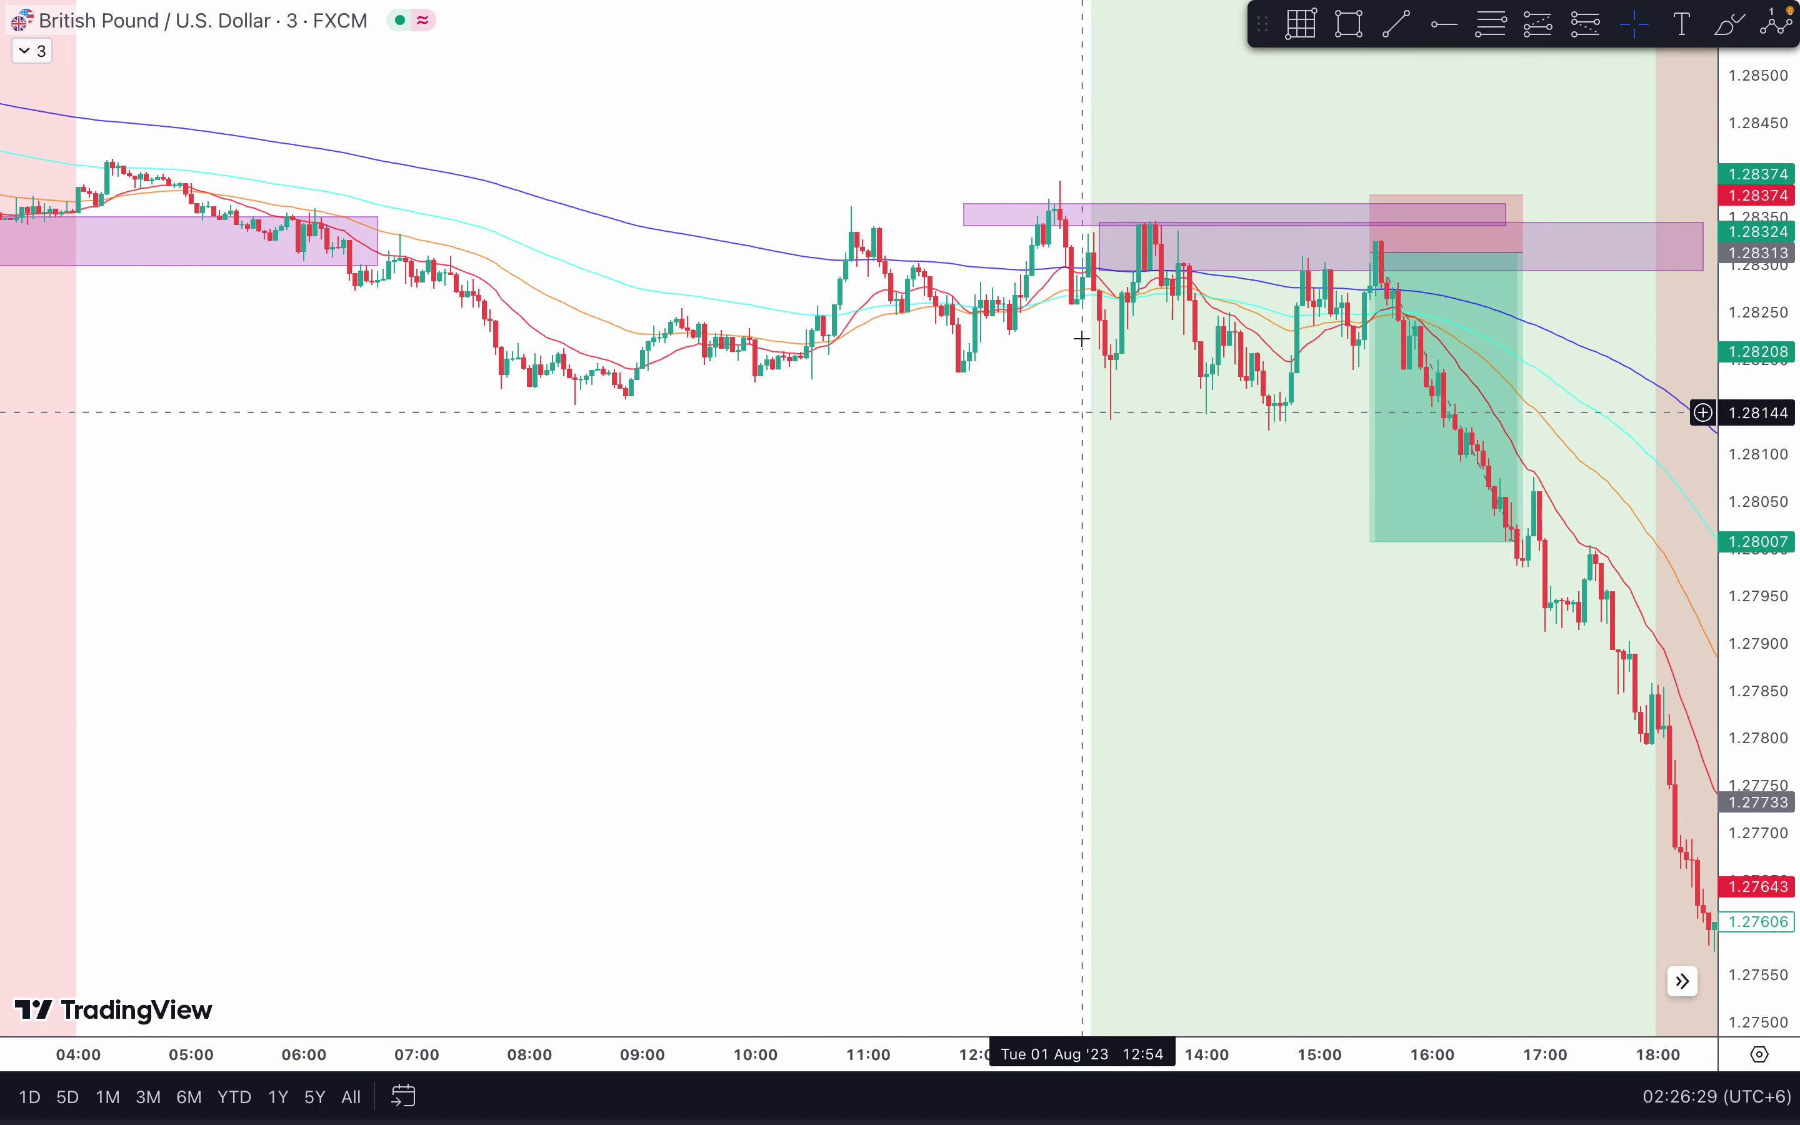
key(alt+t)
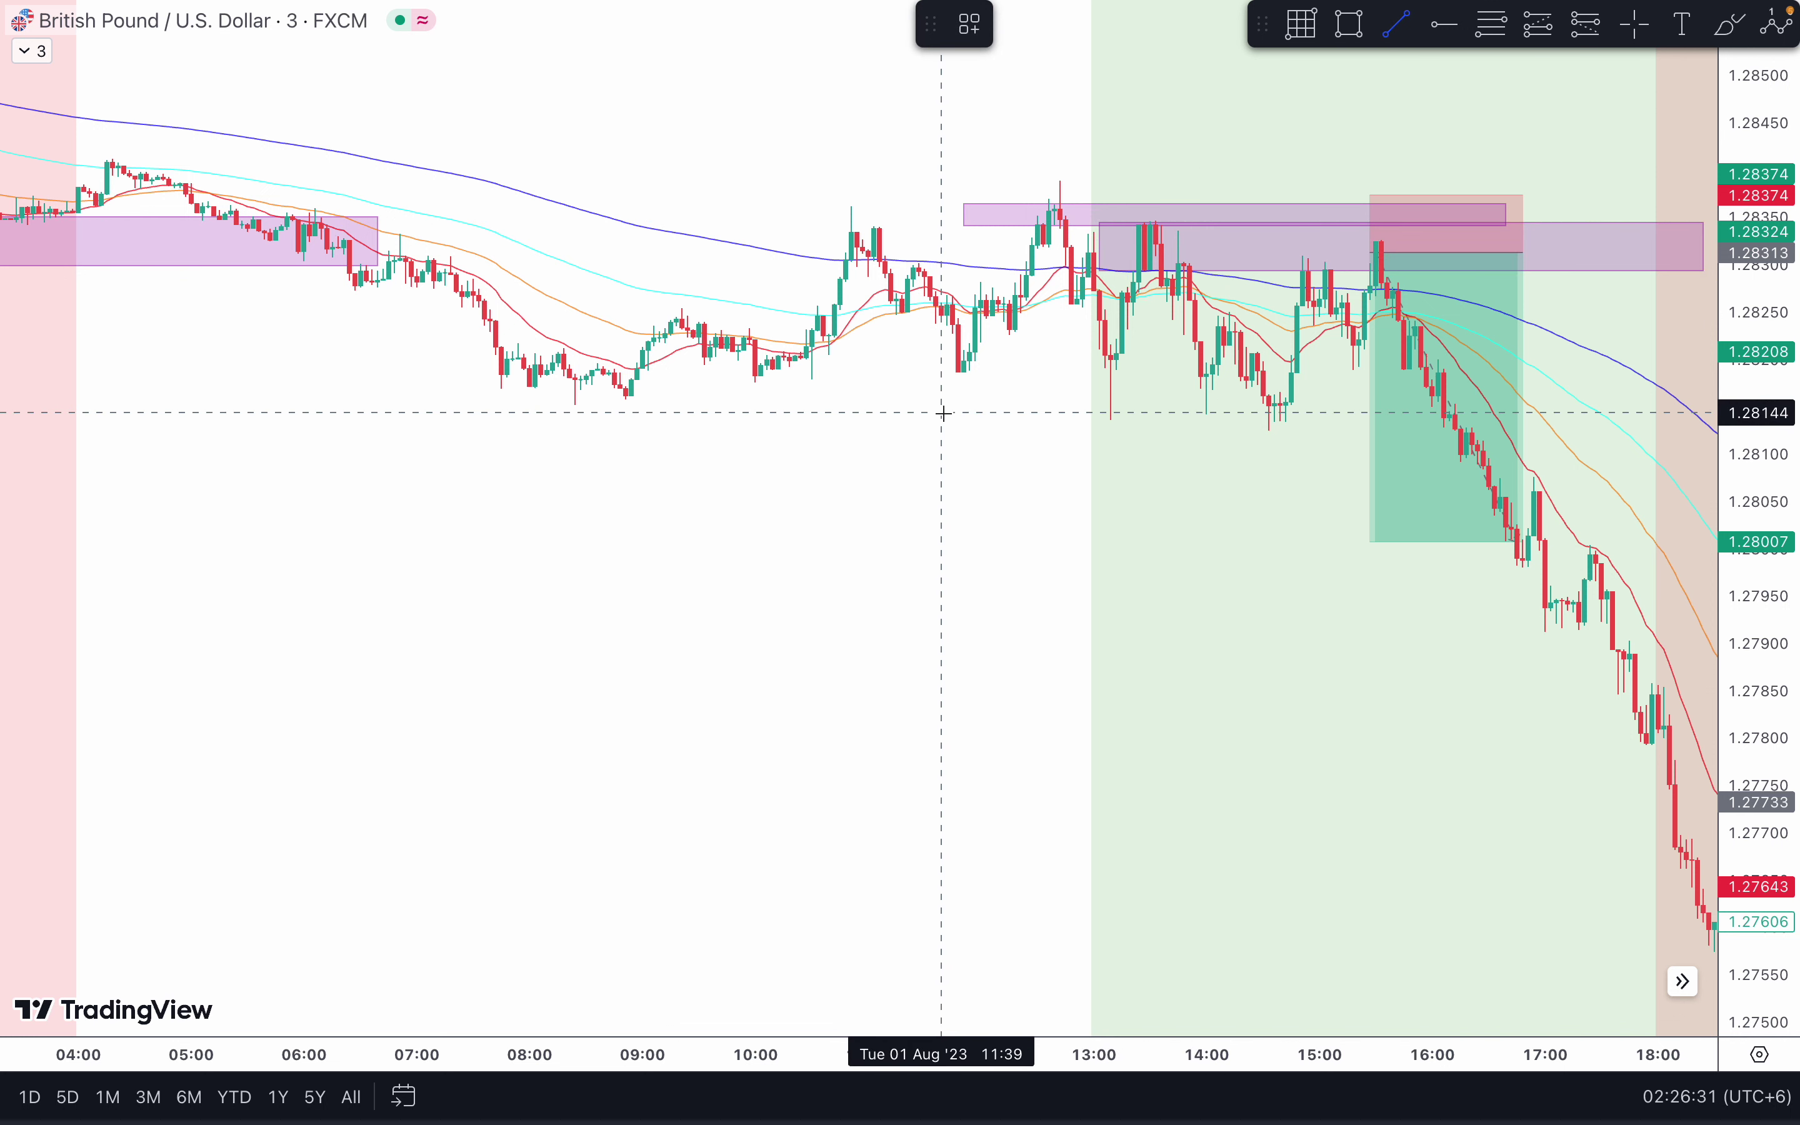
click(924, 382)
click(1038, 383)
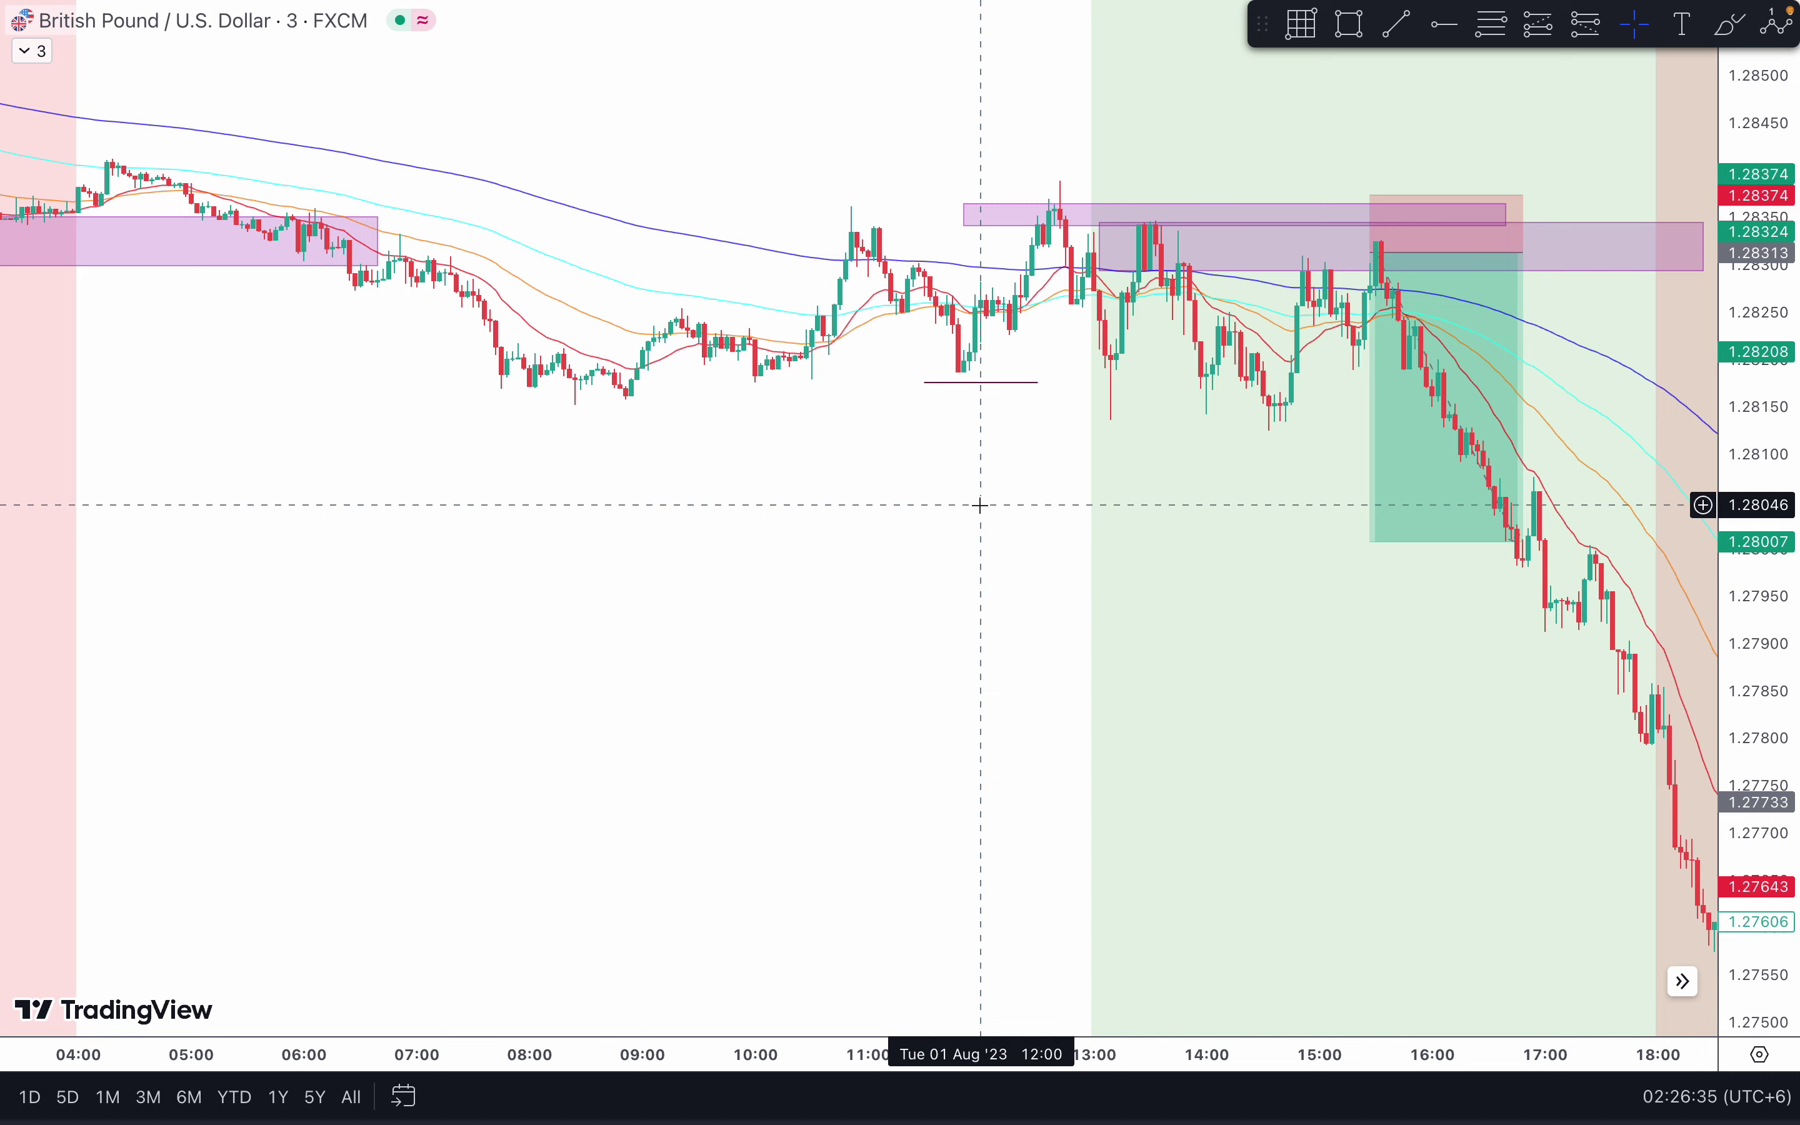
Step: Compare the marked 31 July lows and zone with the supply zones and short trade of 1 August
scroll(981, 505, right, 3)
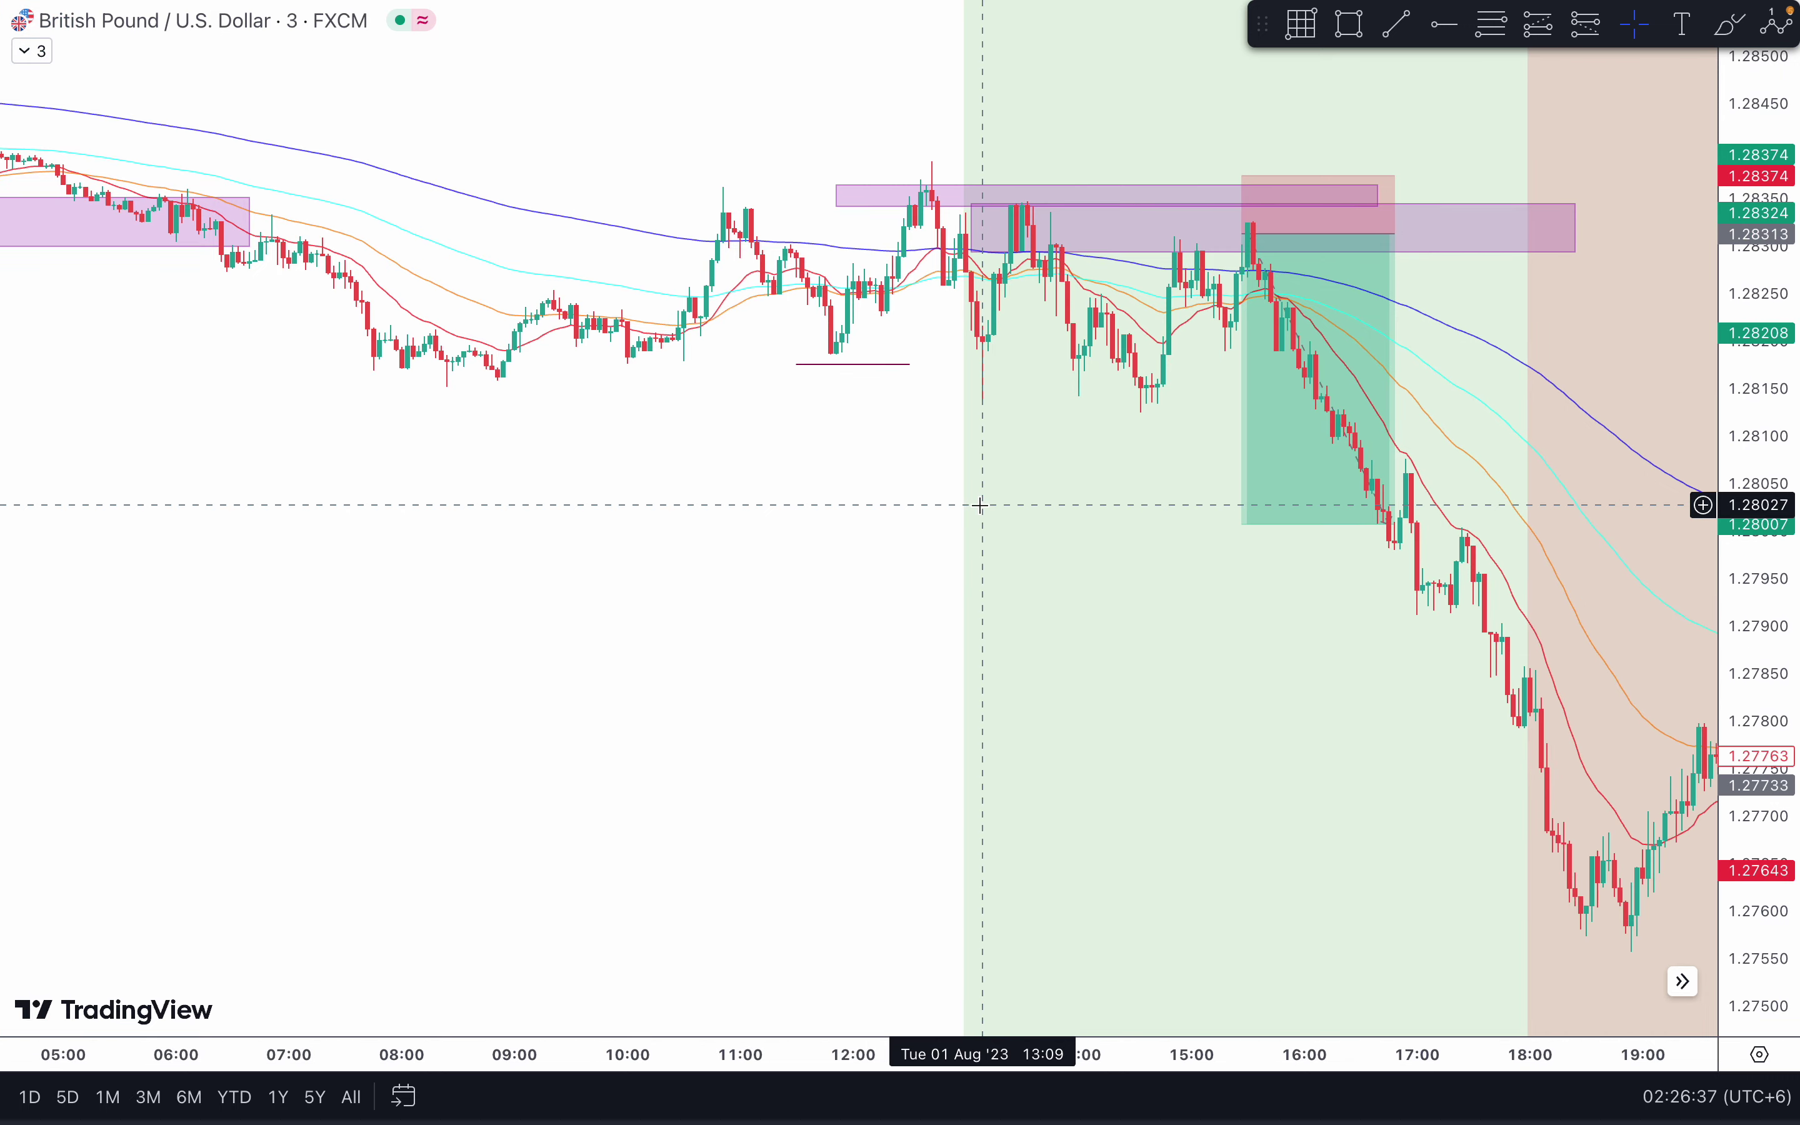
scroll(981, 505, down, 3)
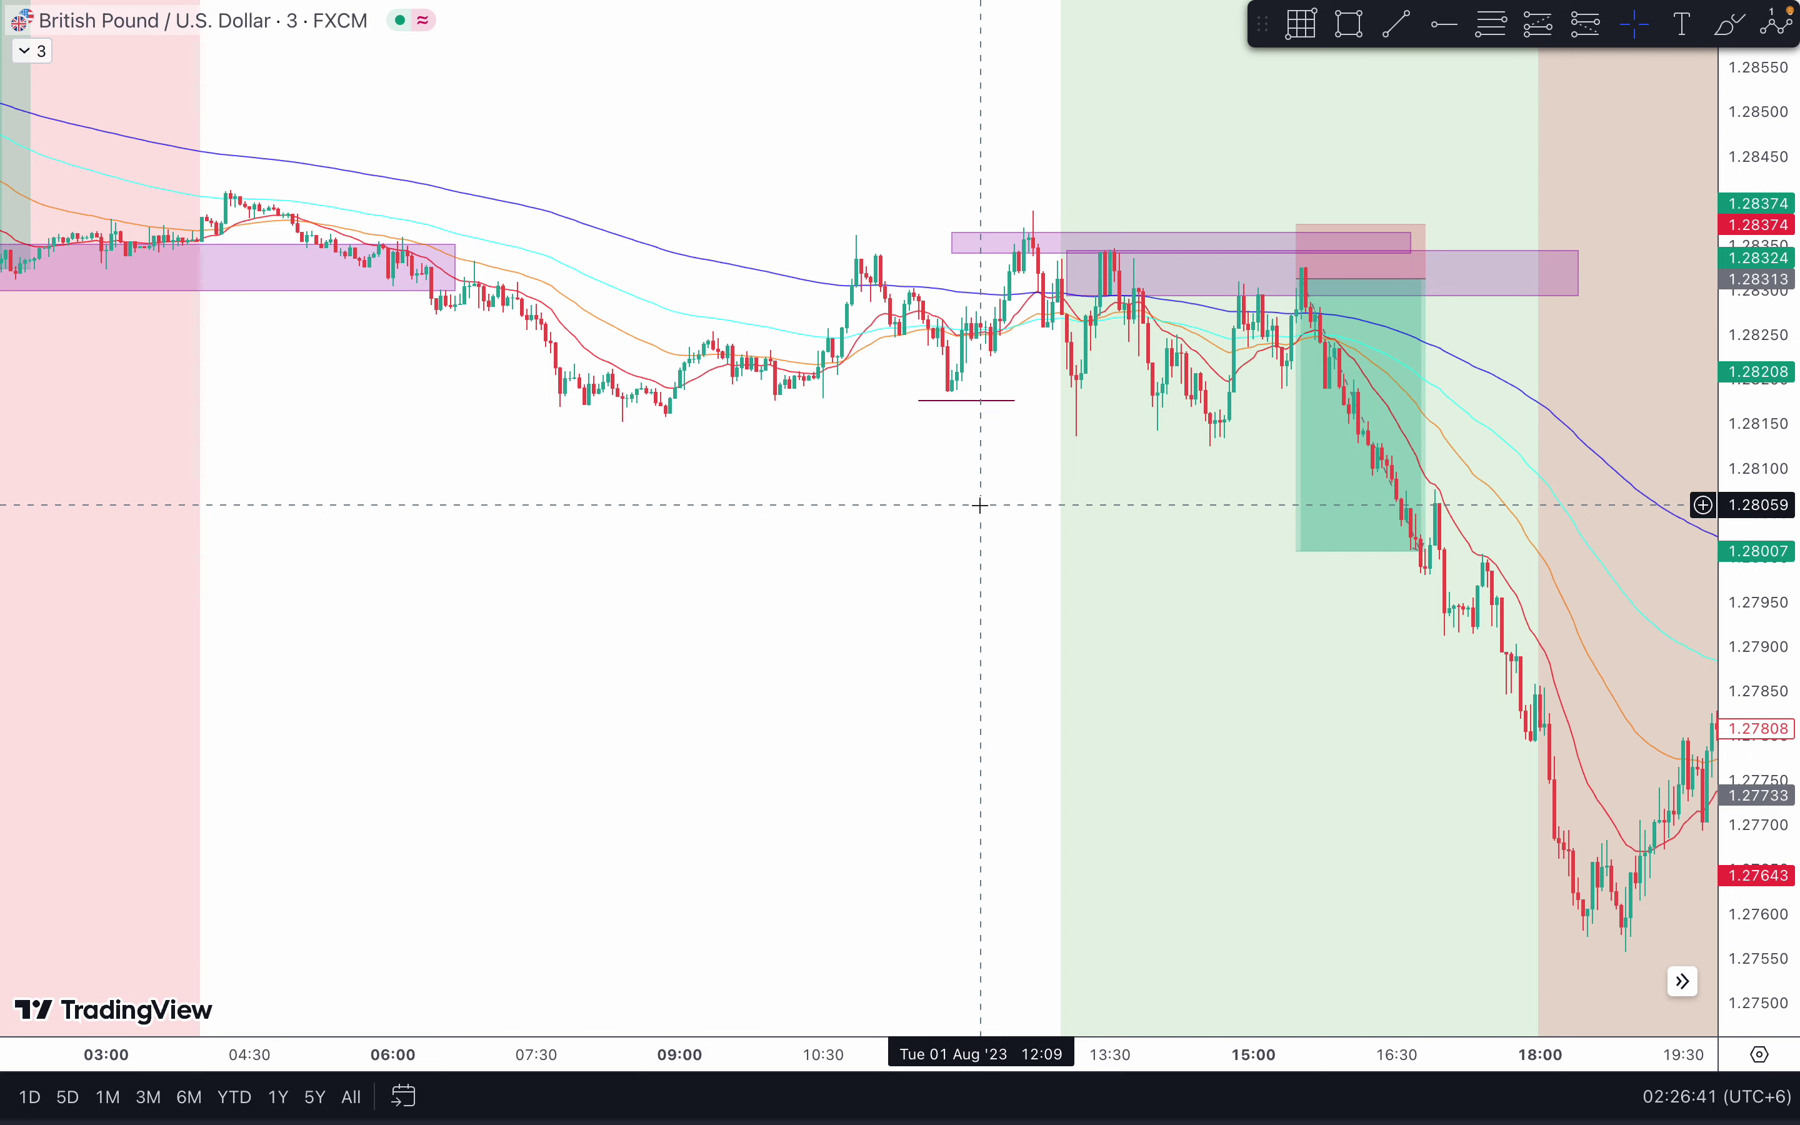
scroll(981, 505, down, 3)
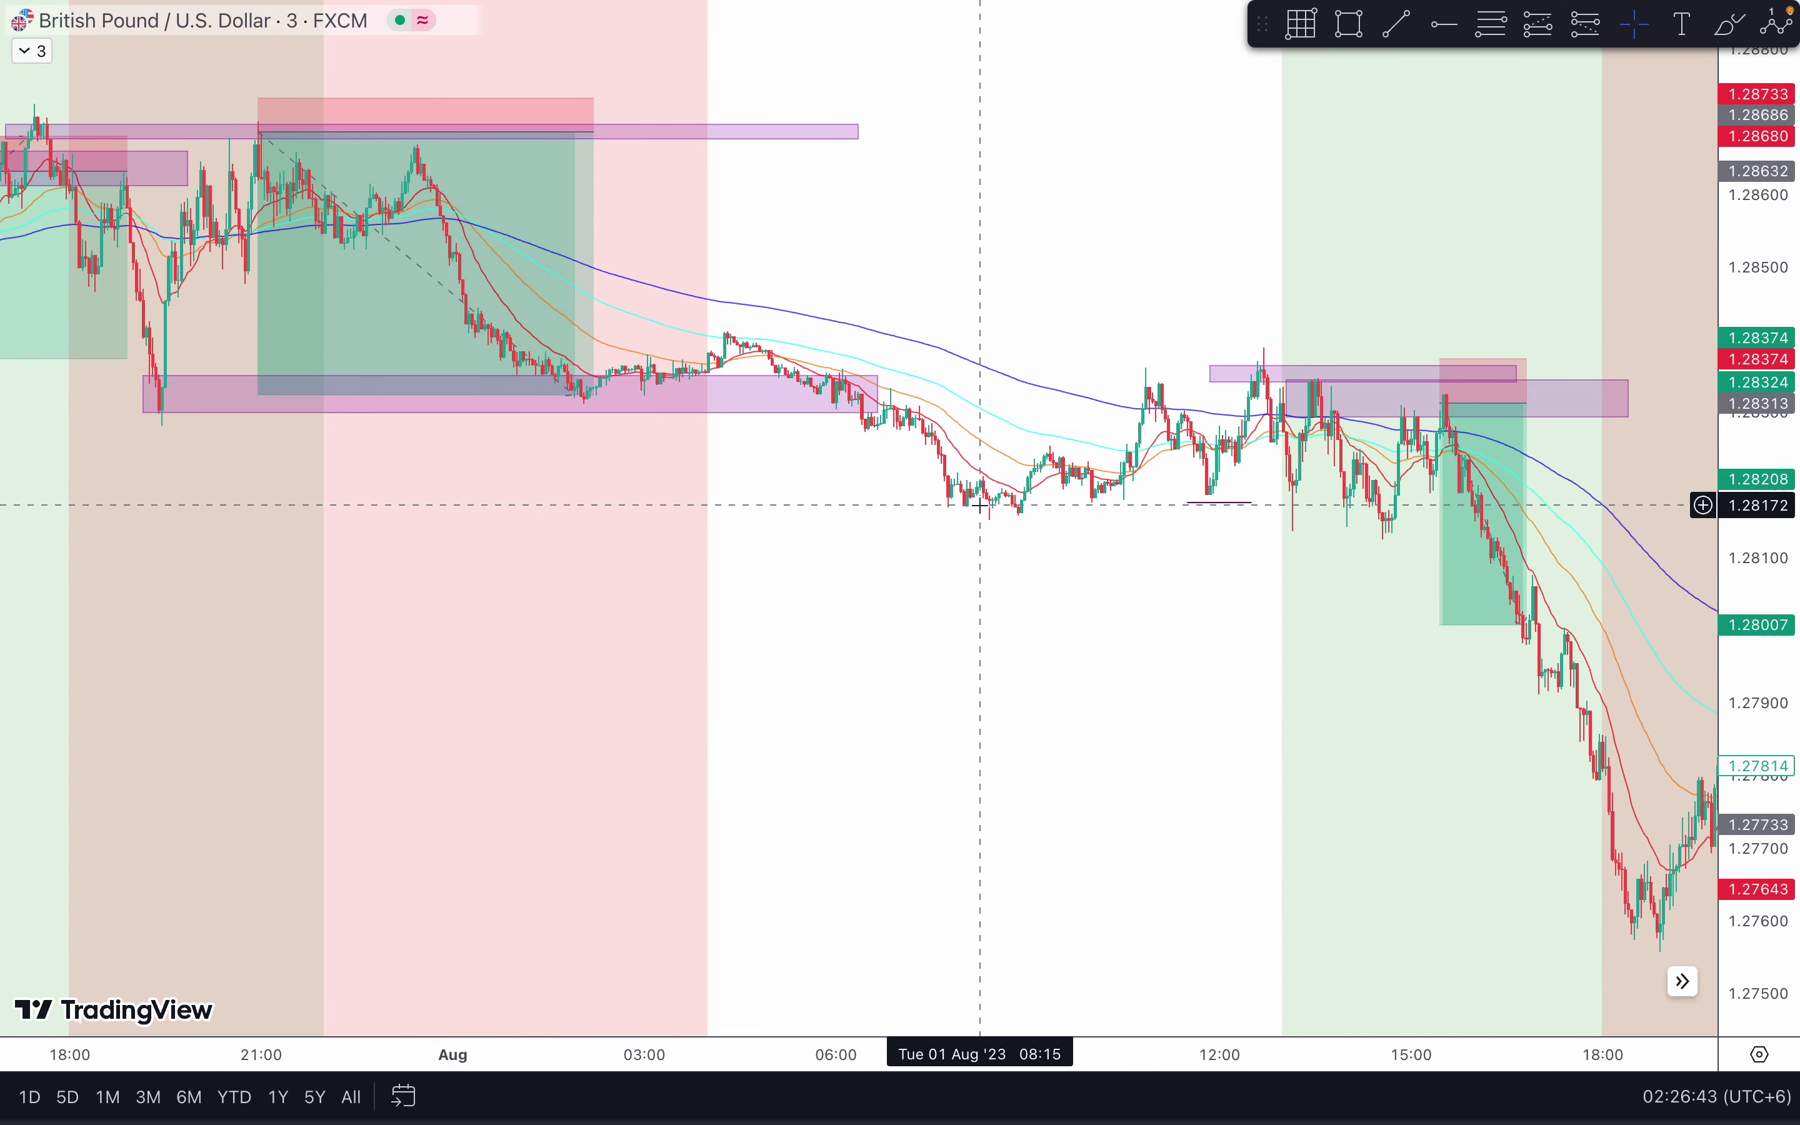
scroll(981, 505, left, 3)
scroll(697, 543, left, 5)
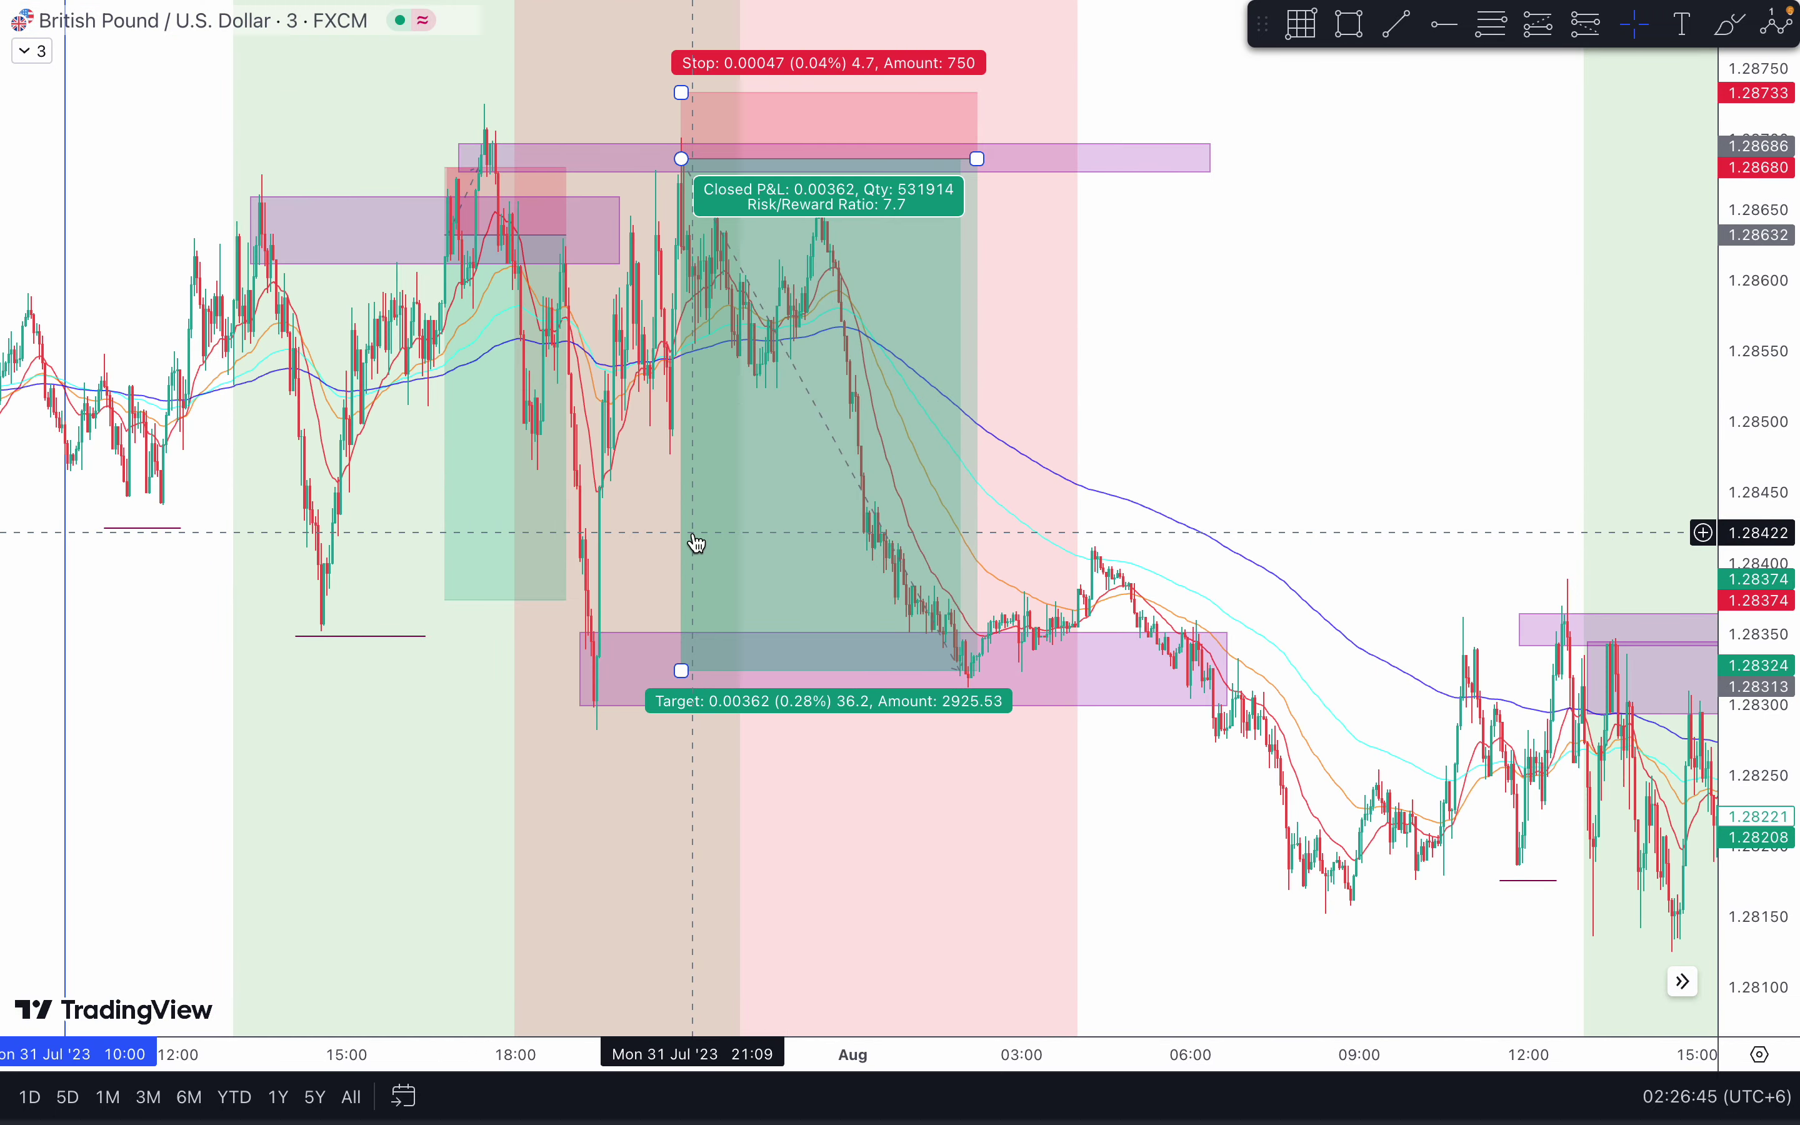
scroll(697, 543, right, 10)
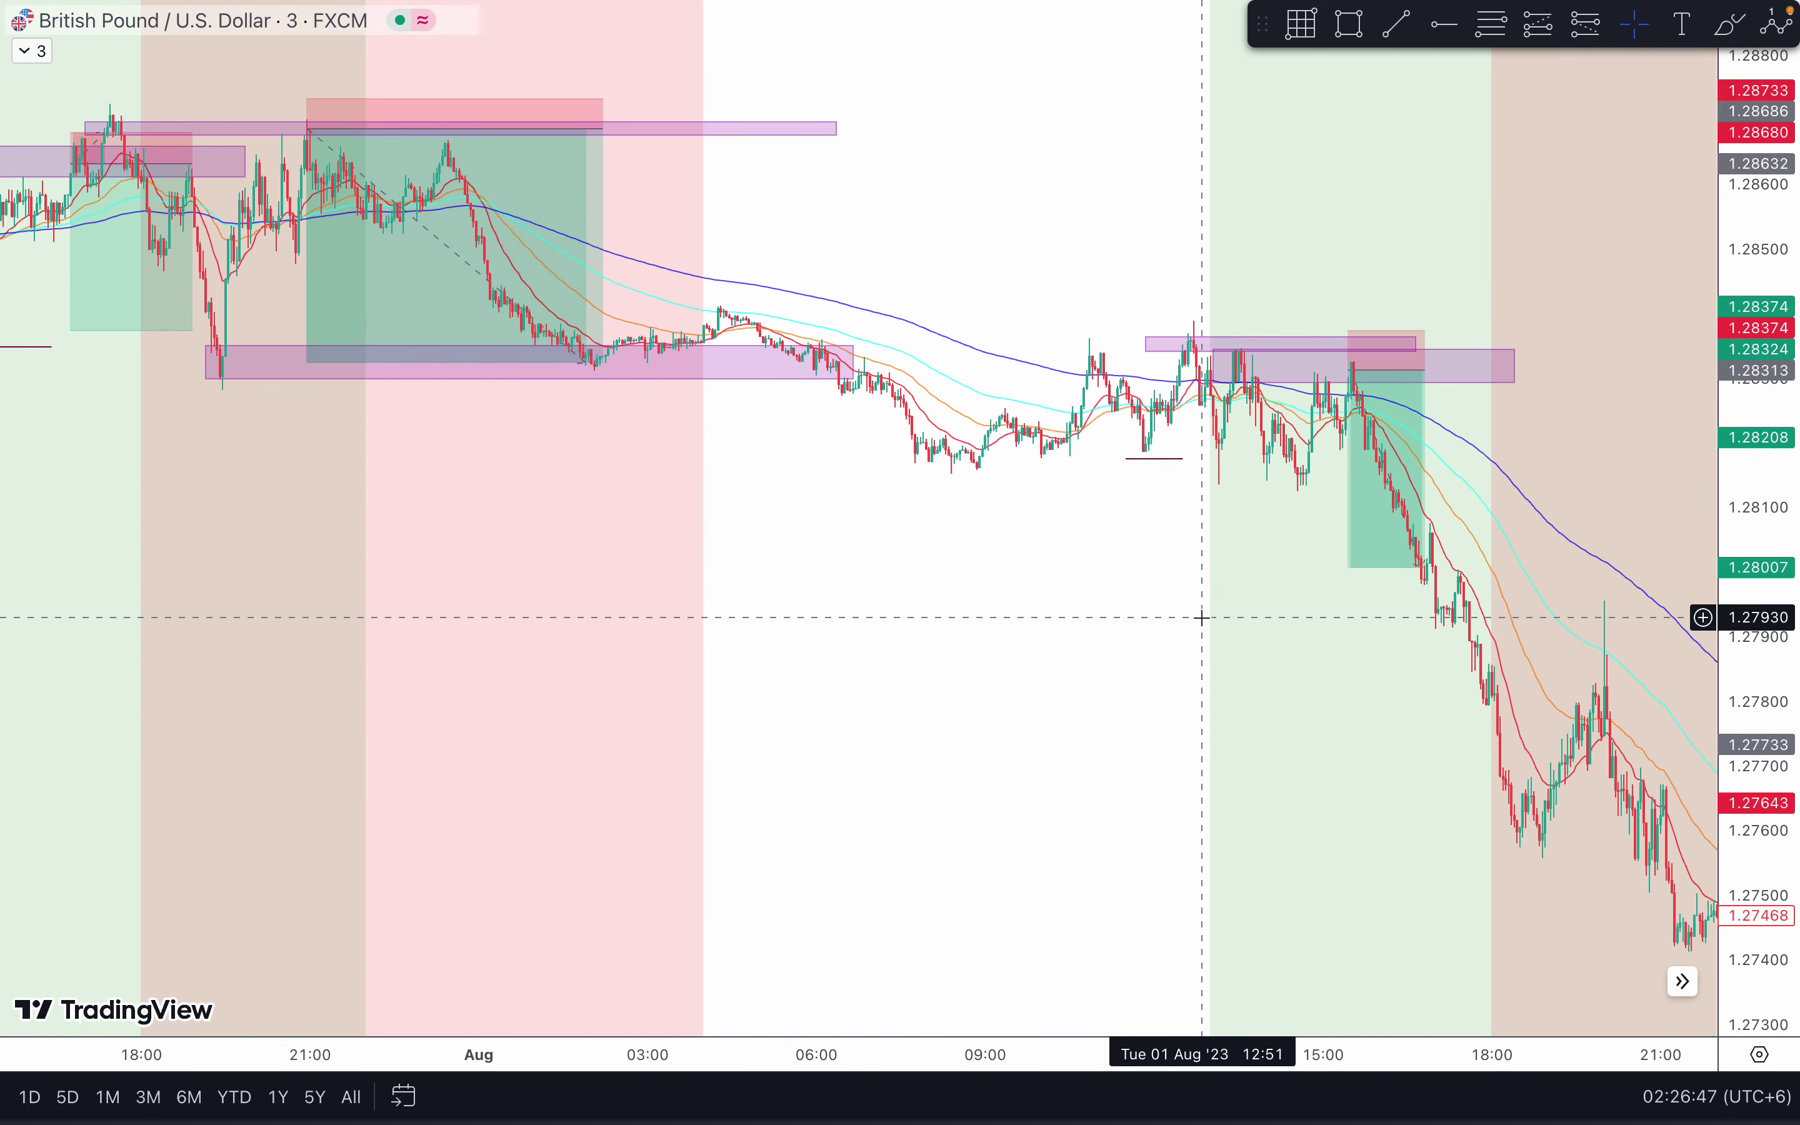
scroll(1203, 618, up, 5)
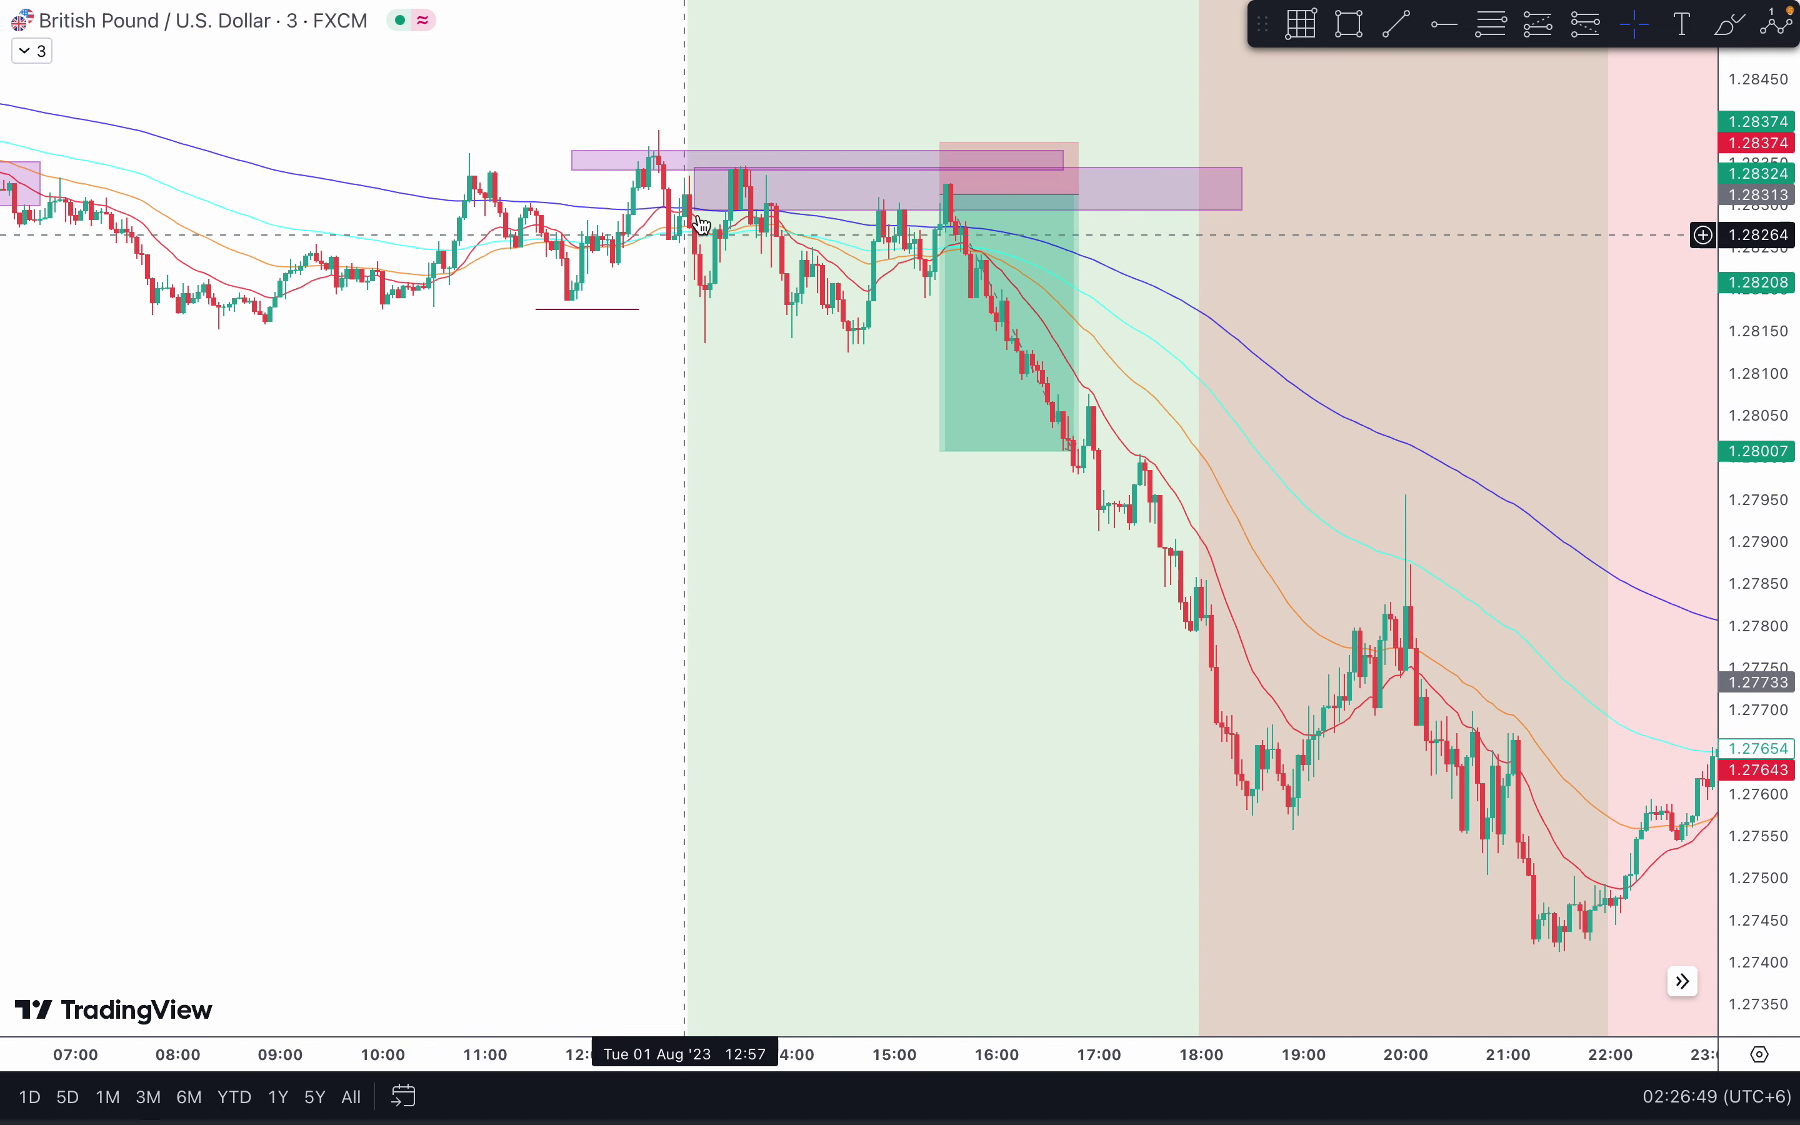
Step: Examine the 1 August short trade under its supply zones, then the 2 August long trade with its purple zone
scroll(871, 364, down, 2)
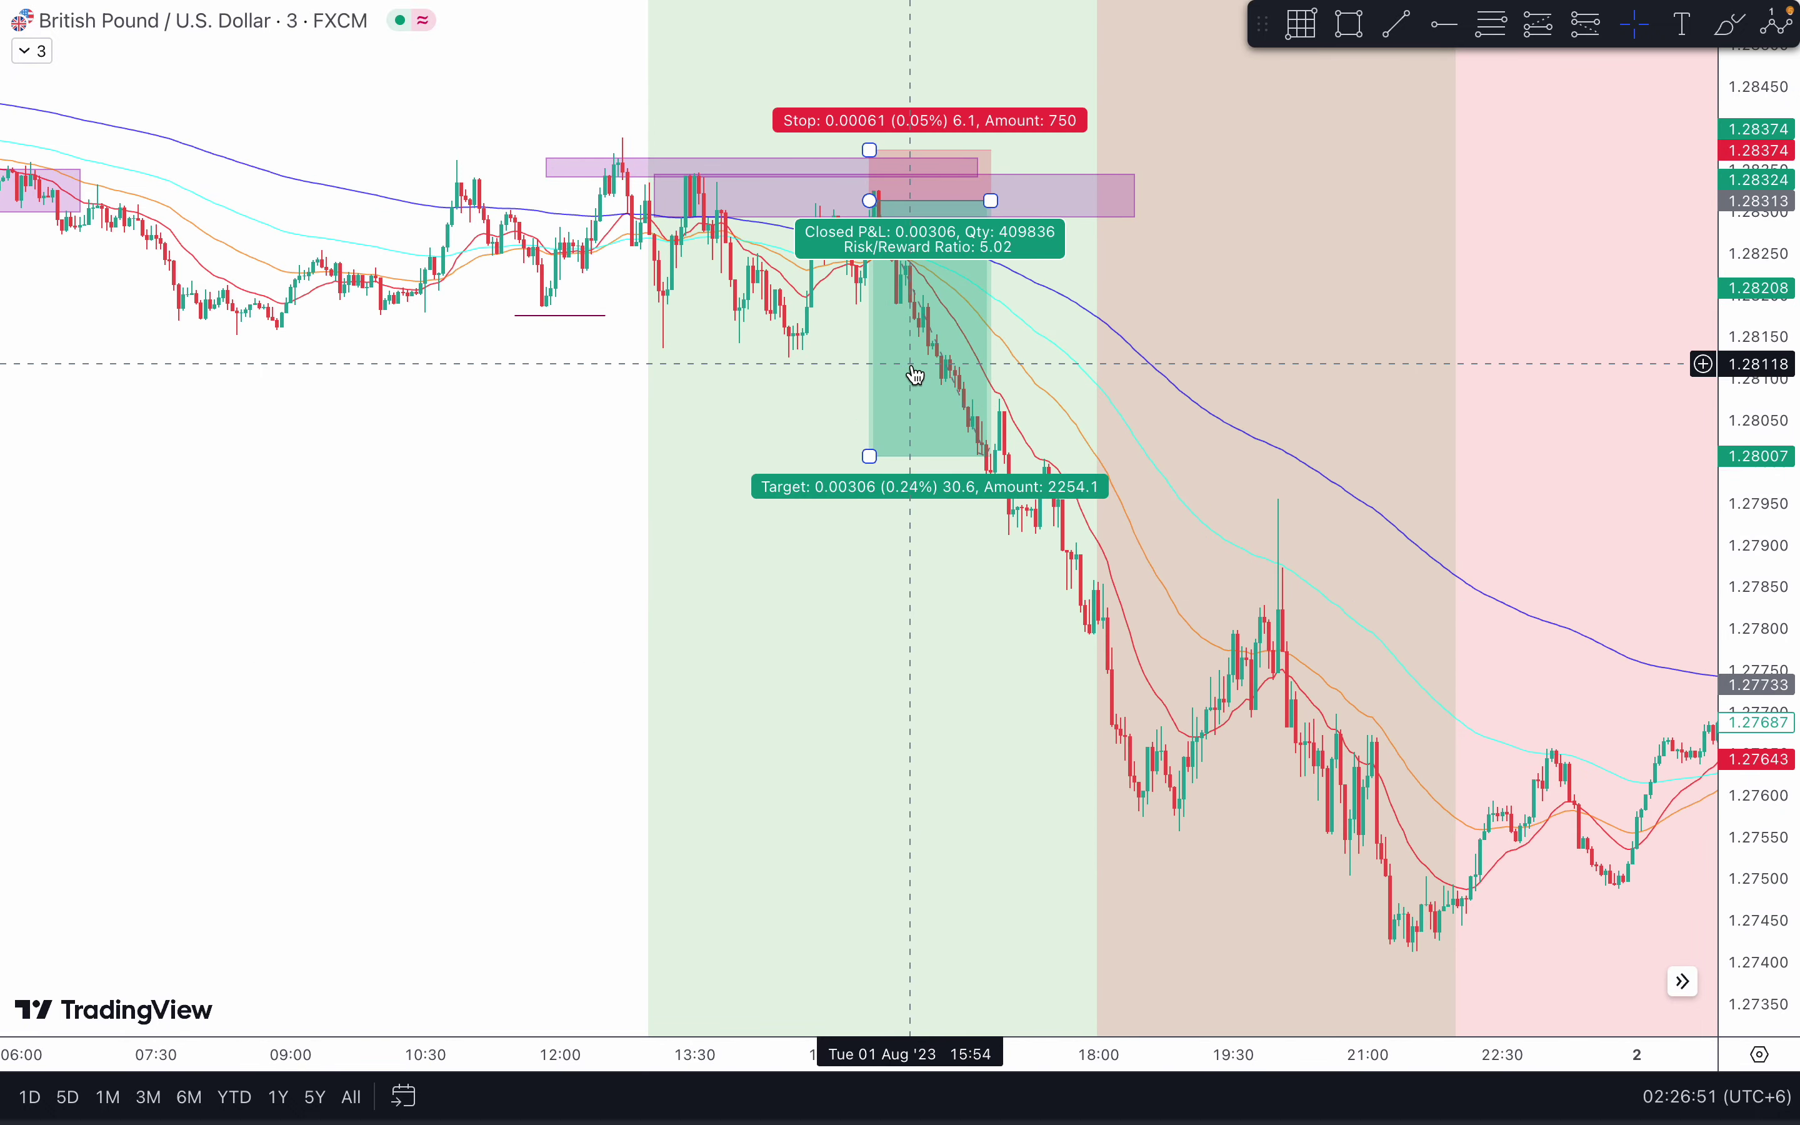
scroll(916, 374, down, 3)
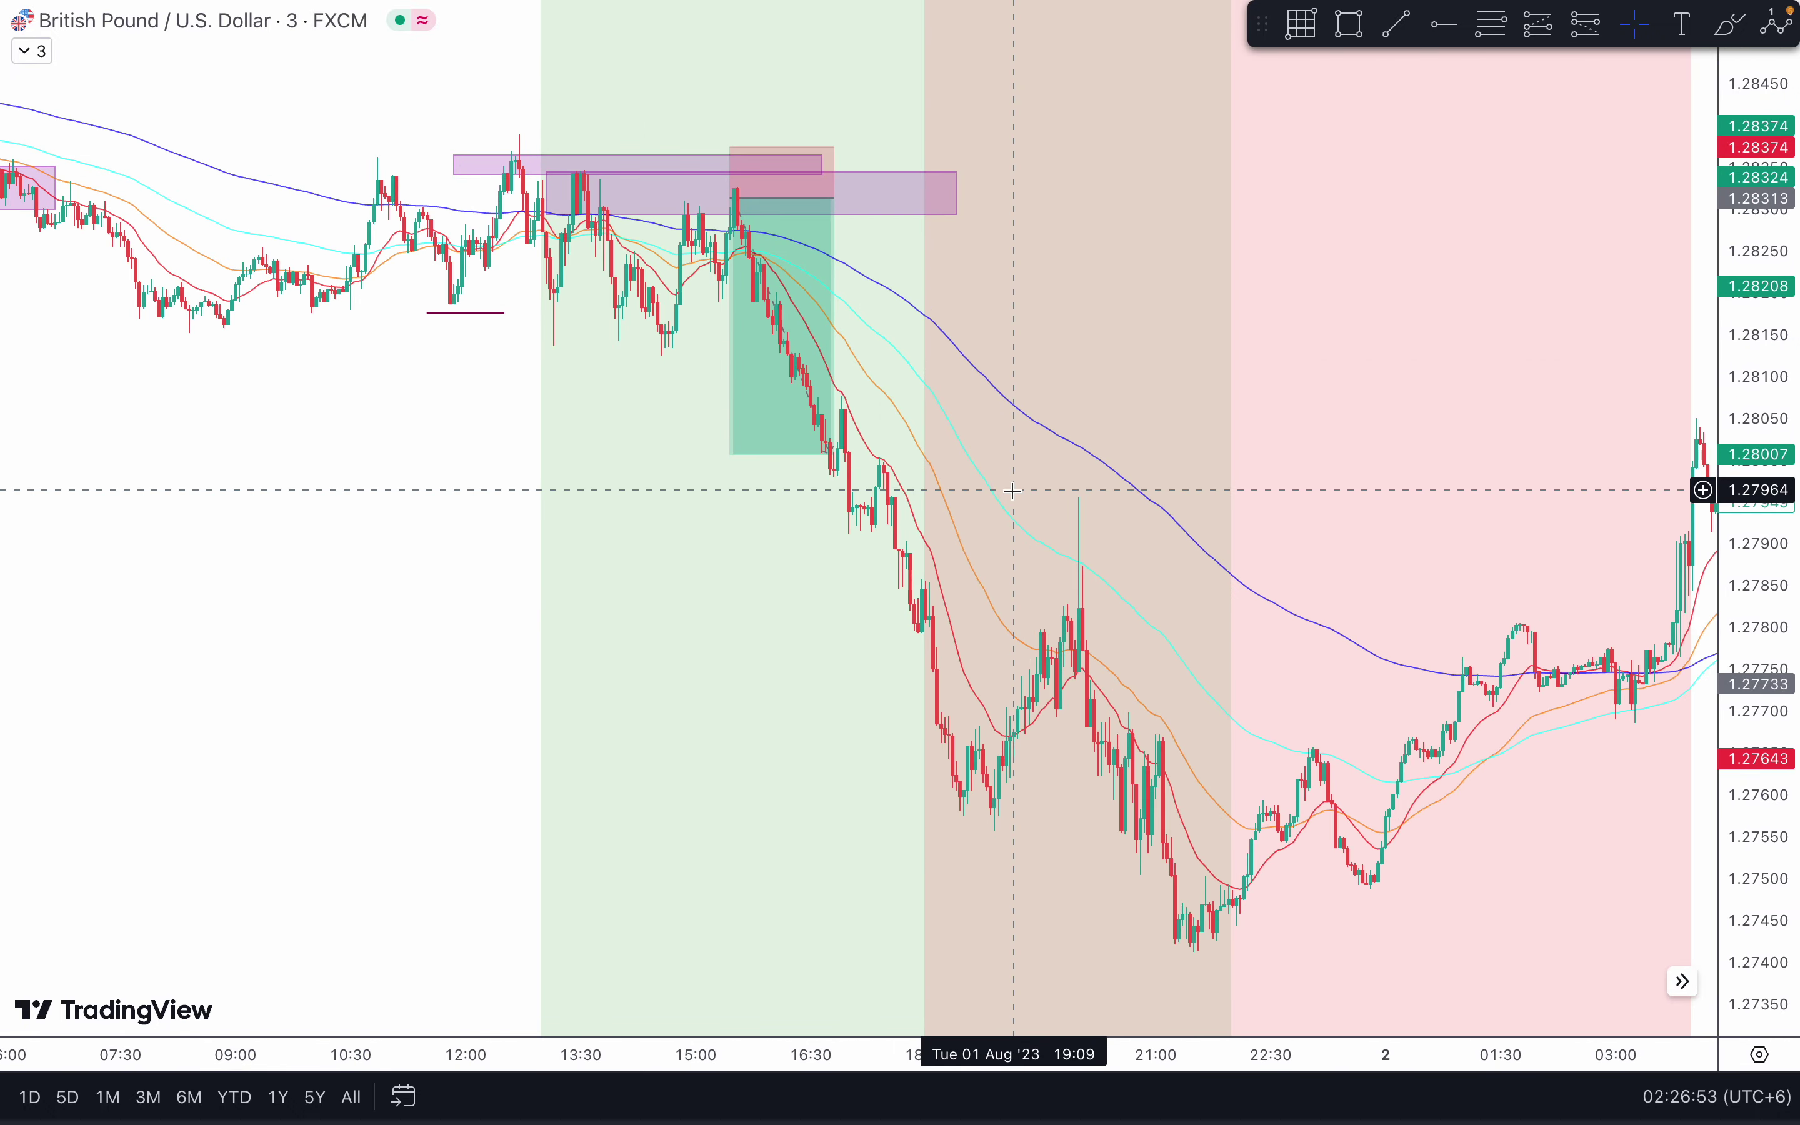
scroll(1018, 500, left, 2)
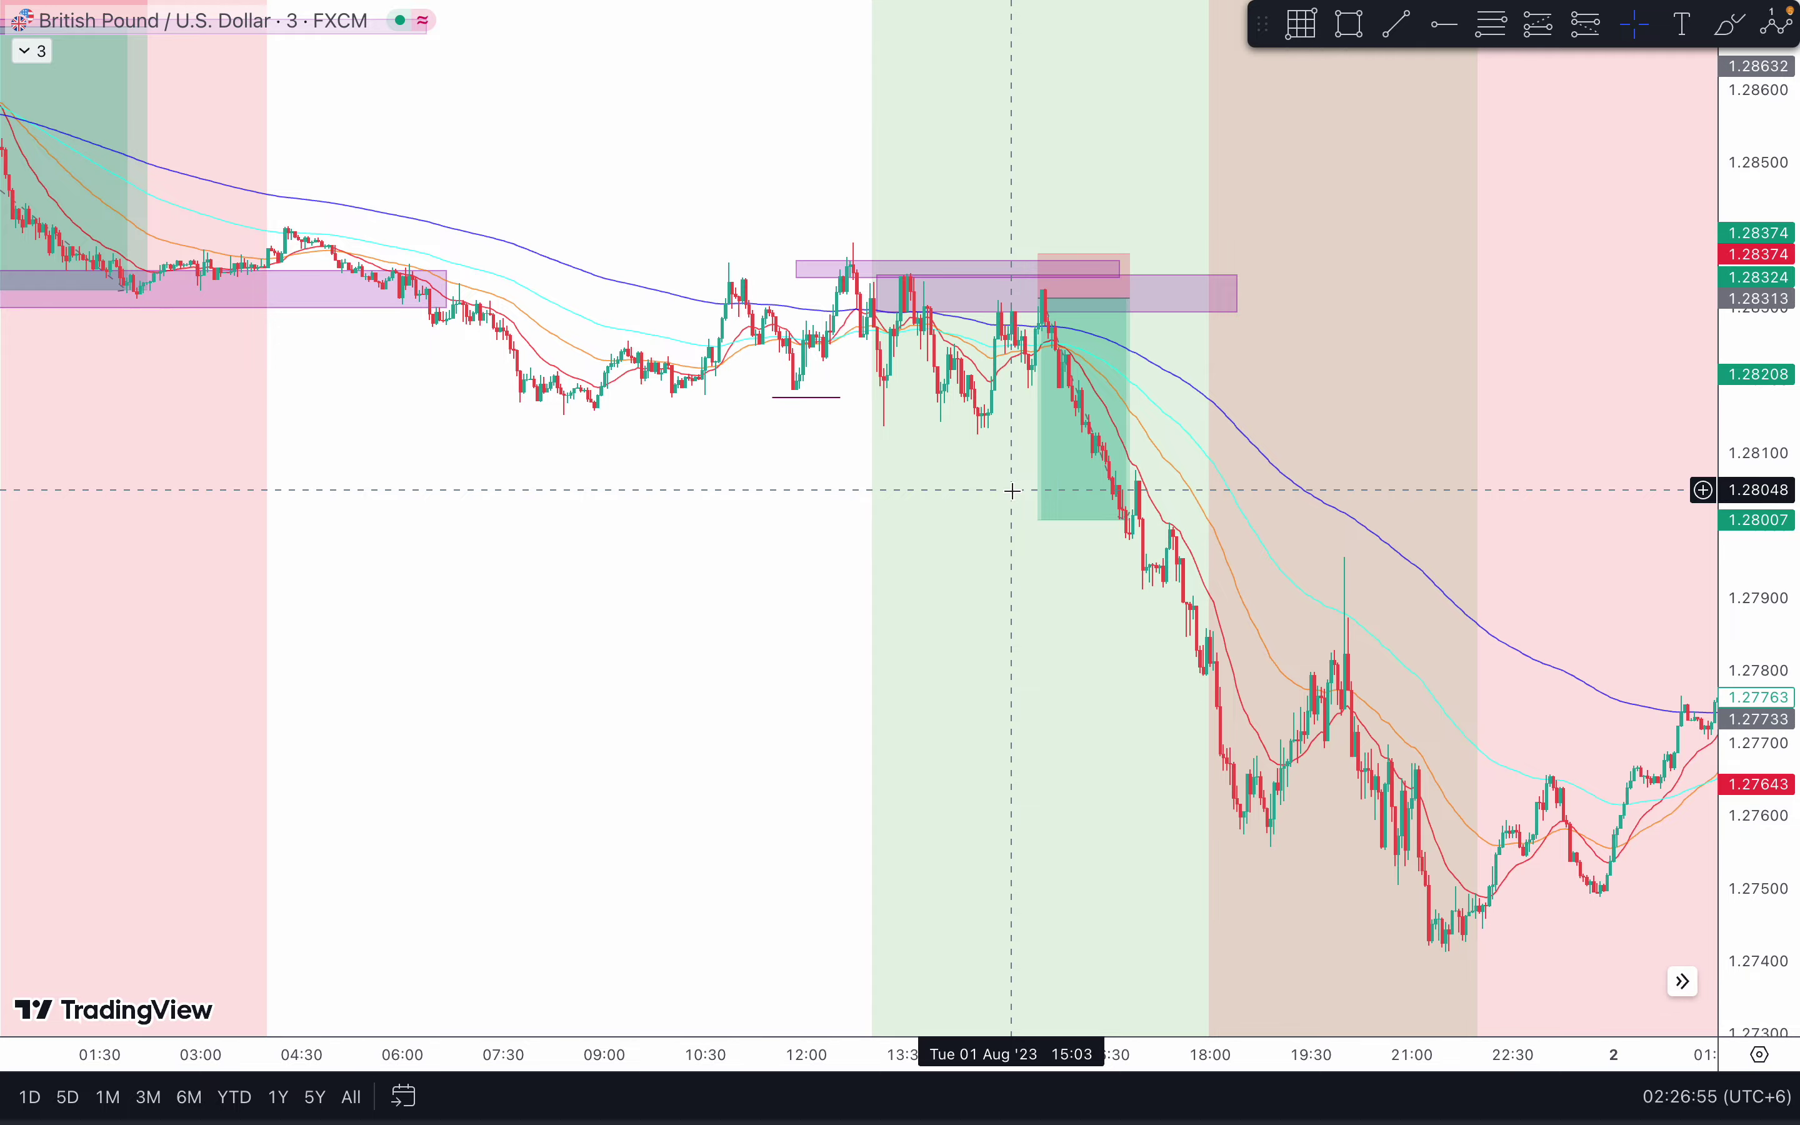
scroll(1026, 488, right, 3)
scroll(1310, 631, right, 3)
scroll(1312, 632, down, 2)
scroll(1311, 632, right, 5)
scroll(1311, 632, up, 3)
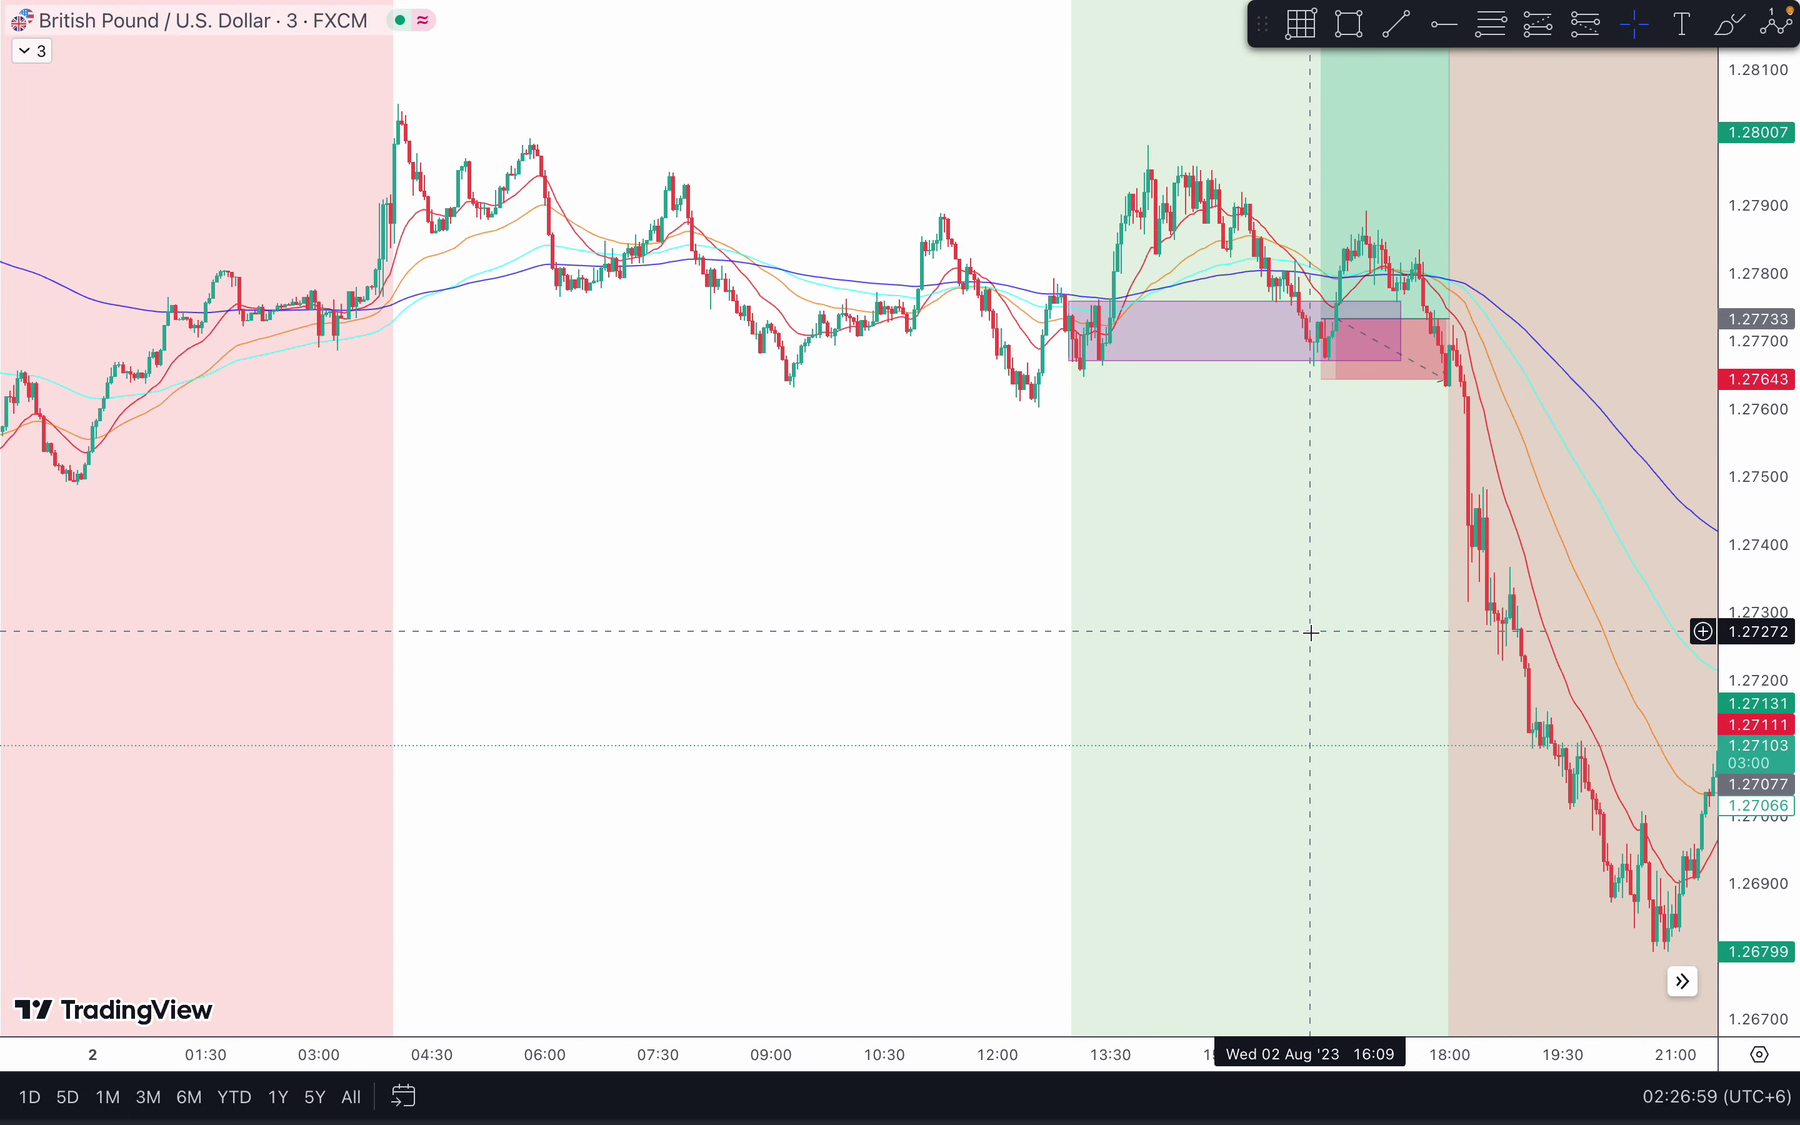
scroll(1312, 633, up, 2)
scroll(1378, 450, down, 2)
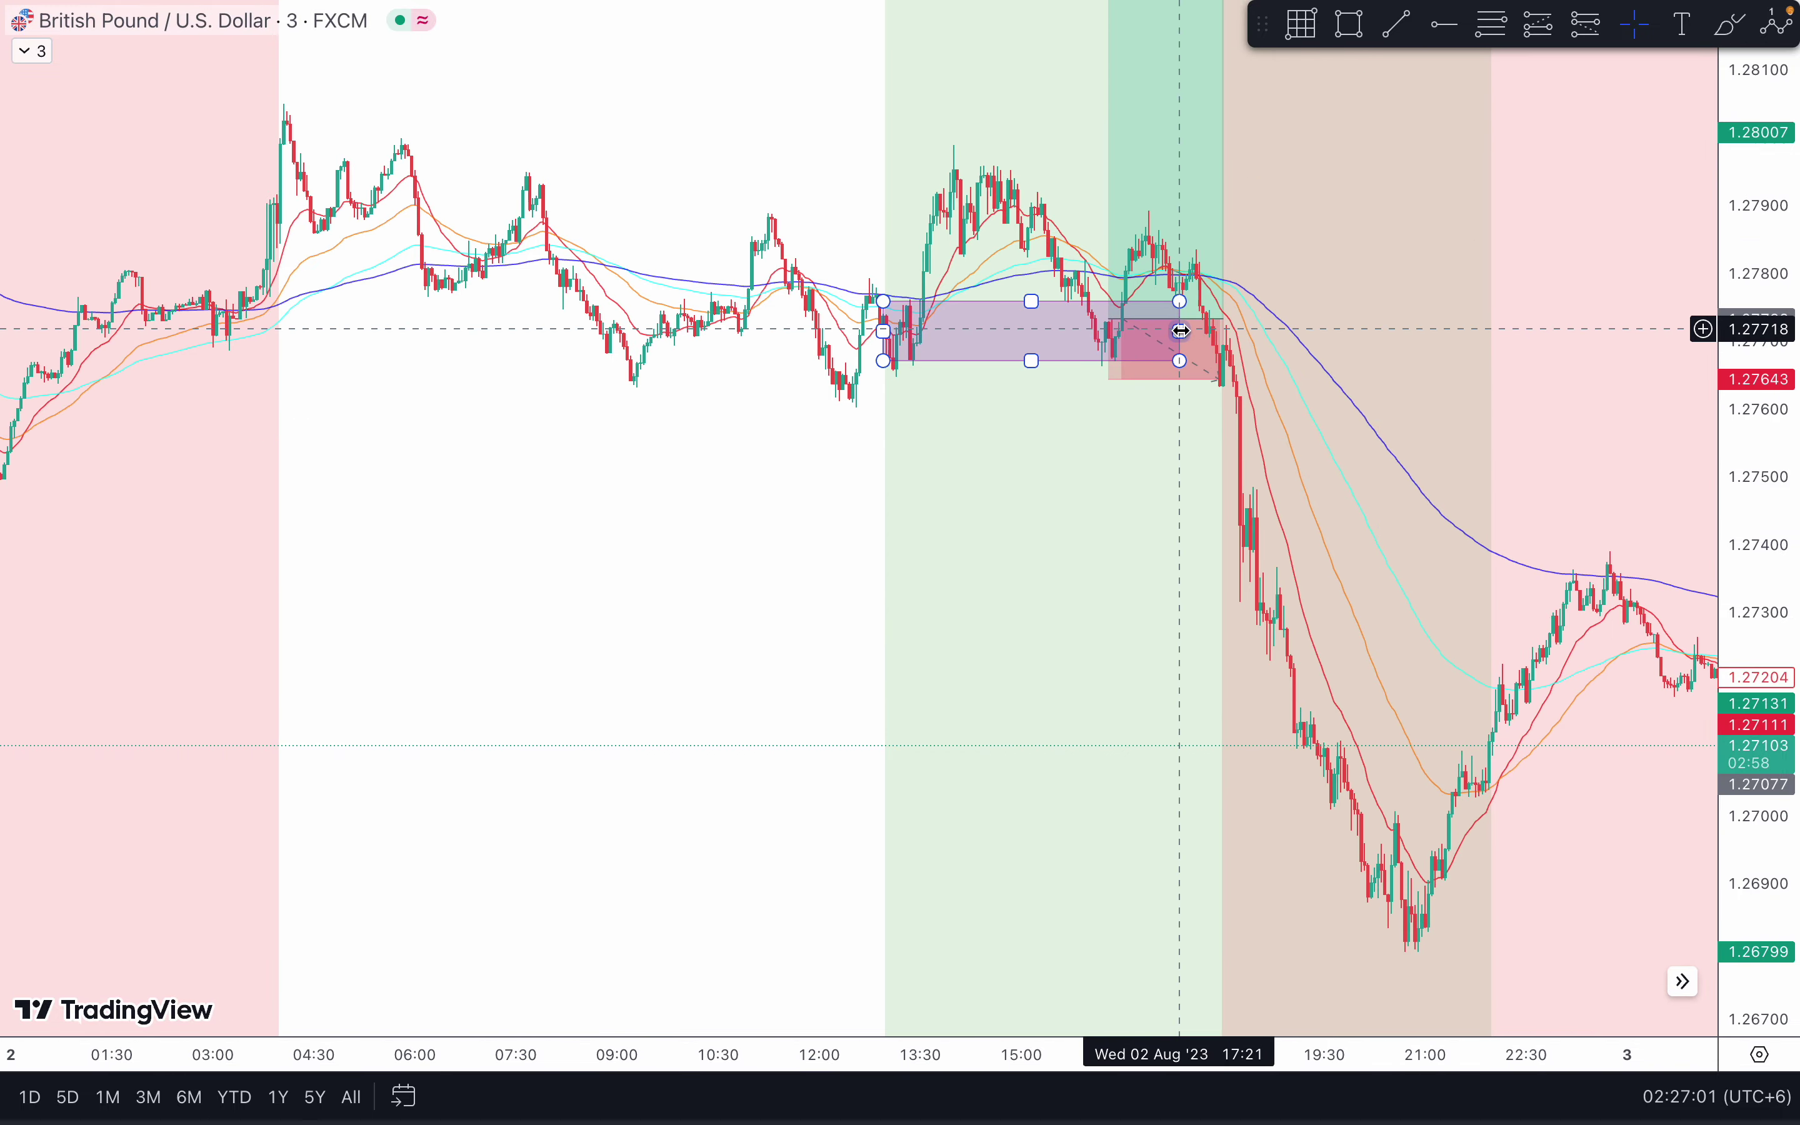
click(1151, 237)
Step: Draw a short horizontal trend line at about 1.26918 beneath the 3 August low near 11:00, starting just before that low
scroll(1256, 460, right, 6)
scroll(1256, 460, down, 4)
scroll(1256, 460, right, 4)
scroll(1257, 461, up, 6)
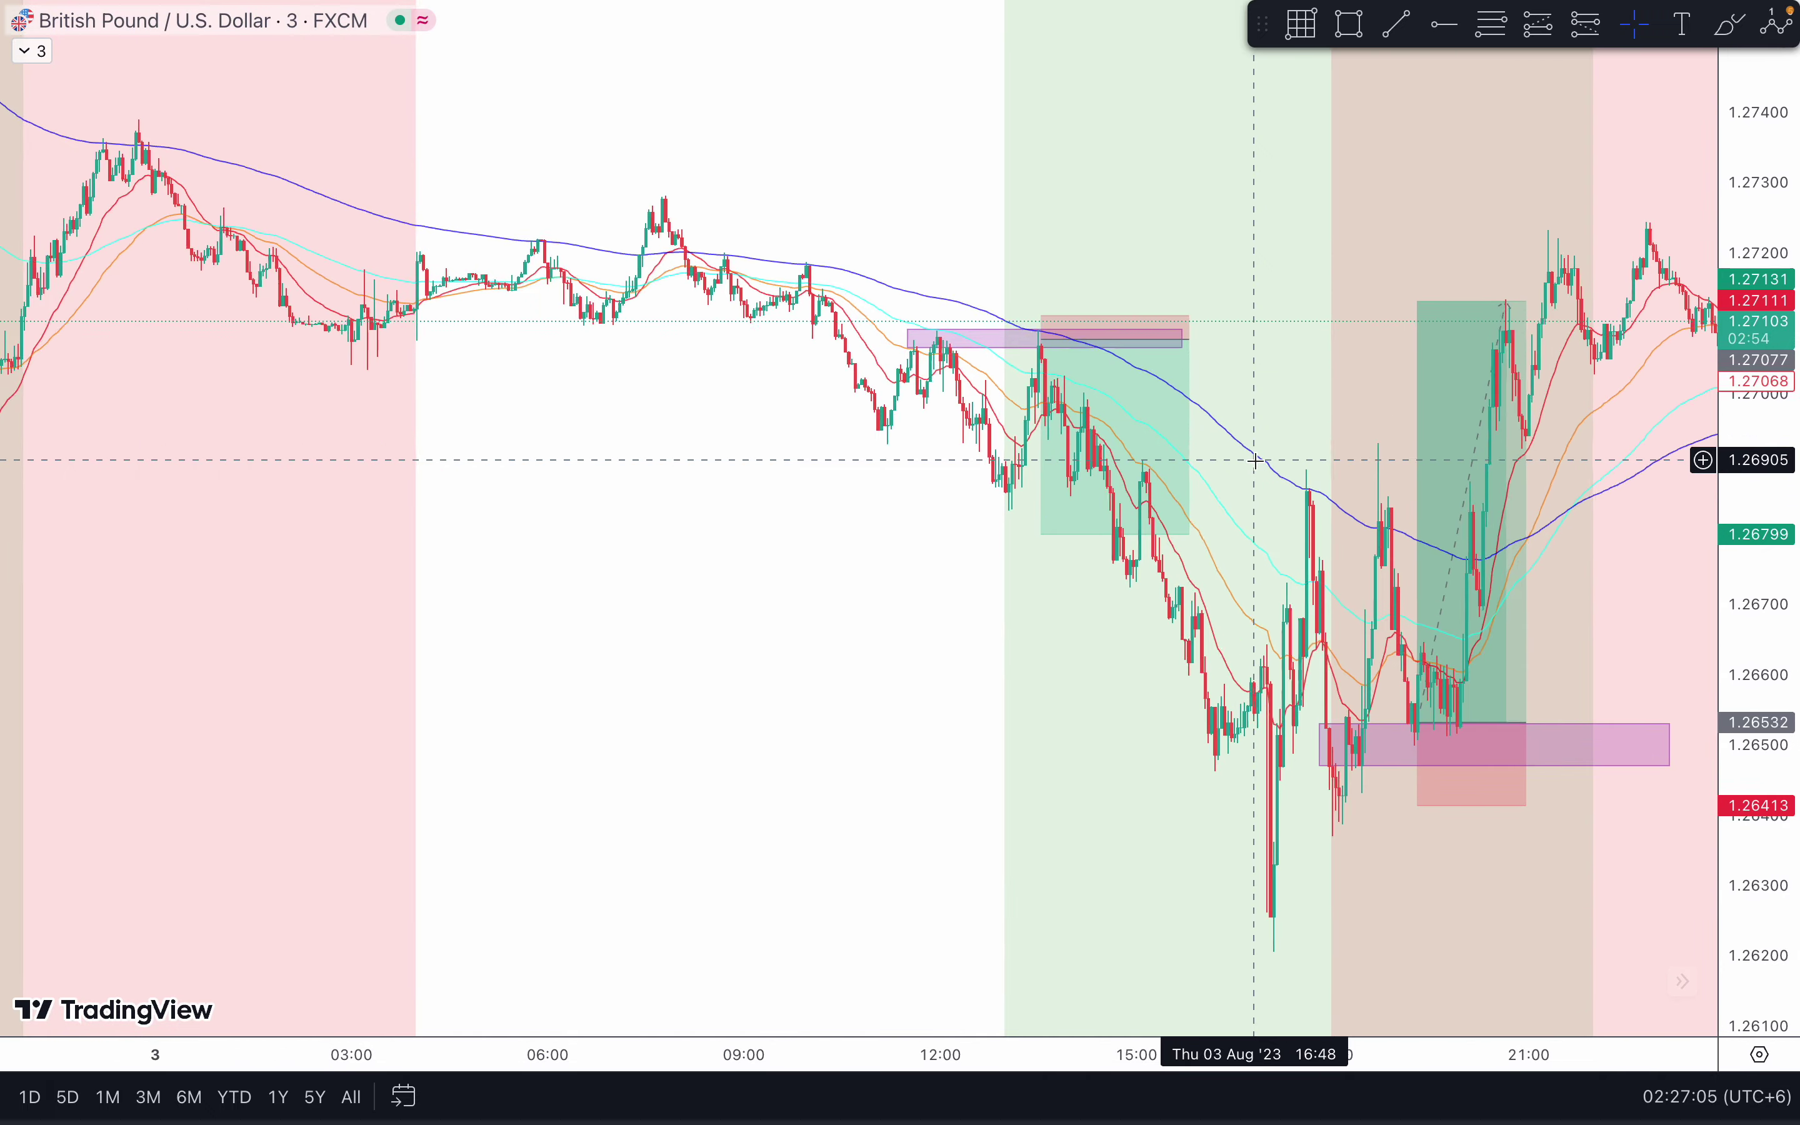
scroll(1257, 461, up, 2)
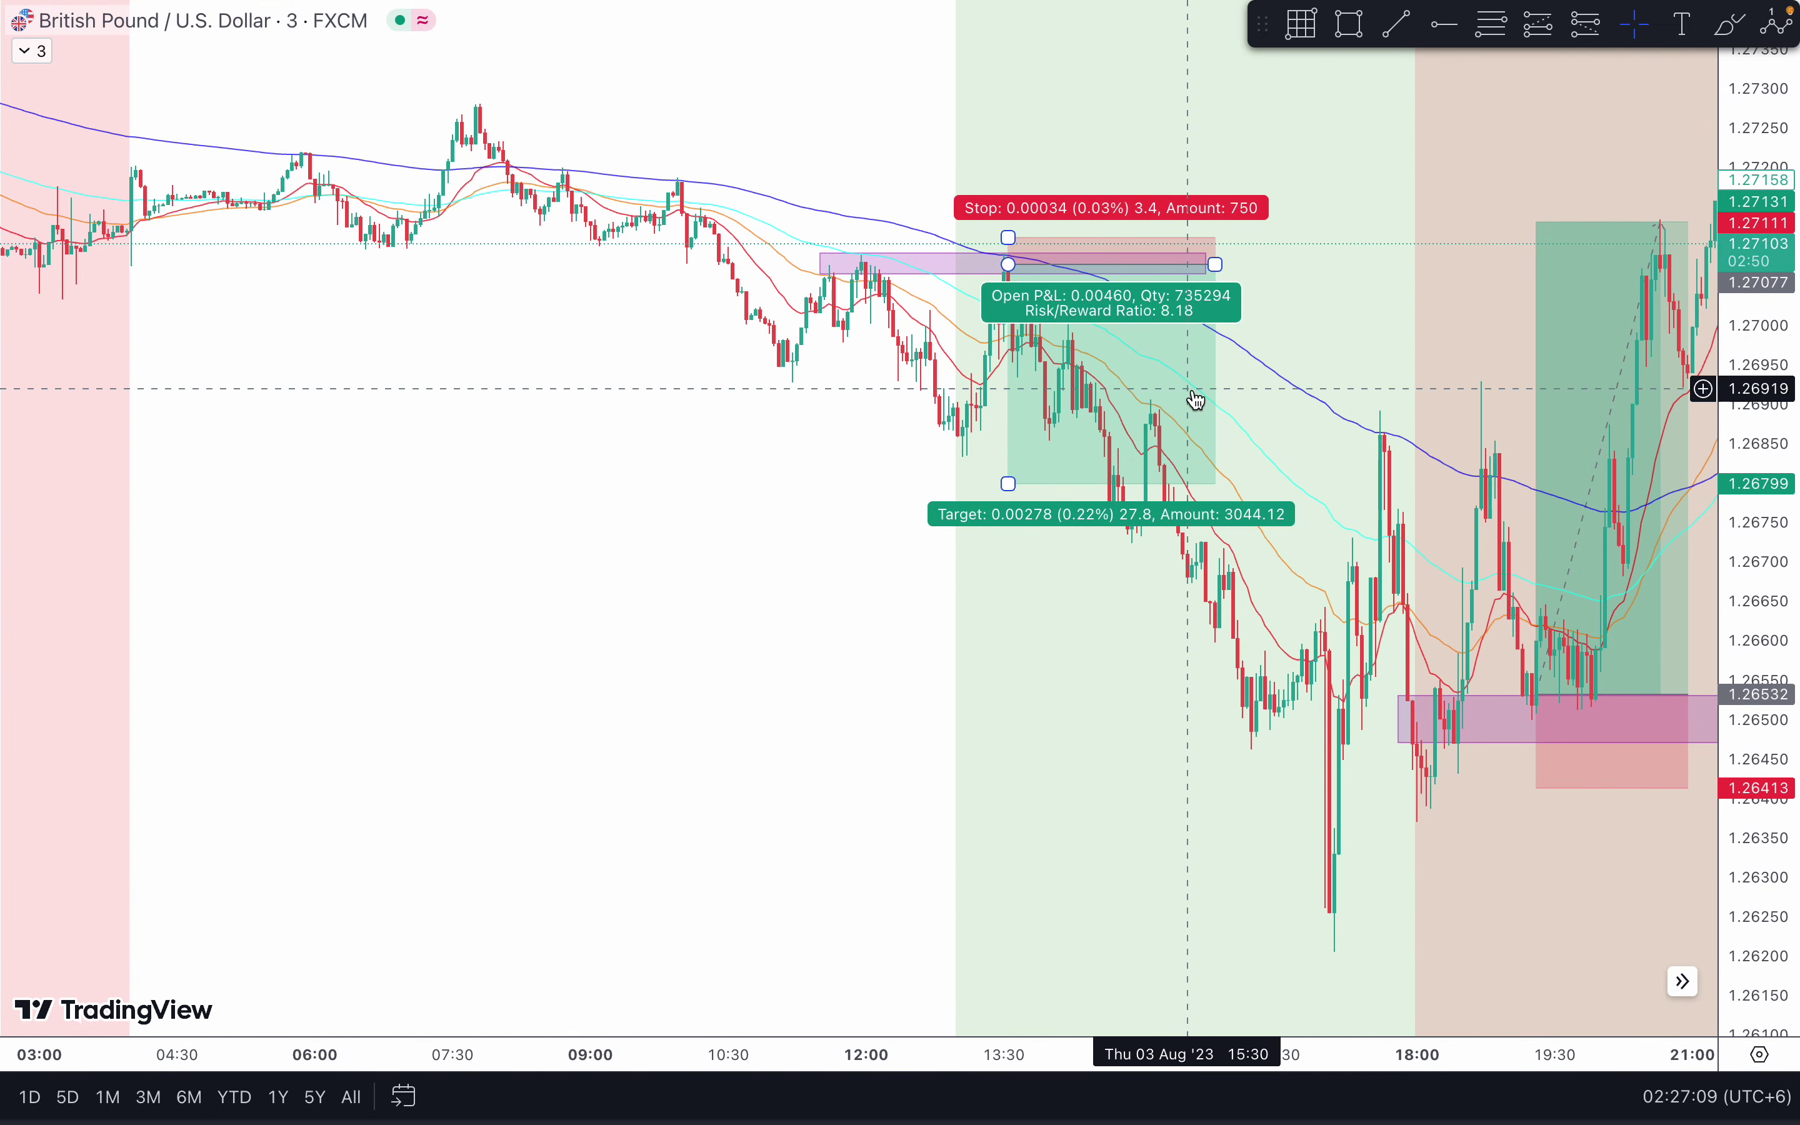
click(759, 390)
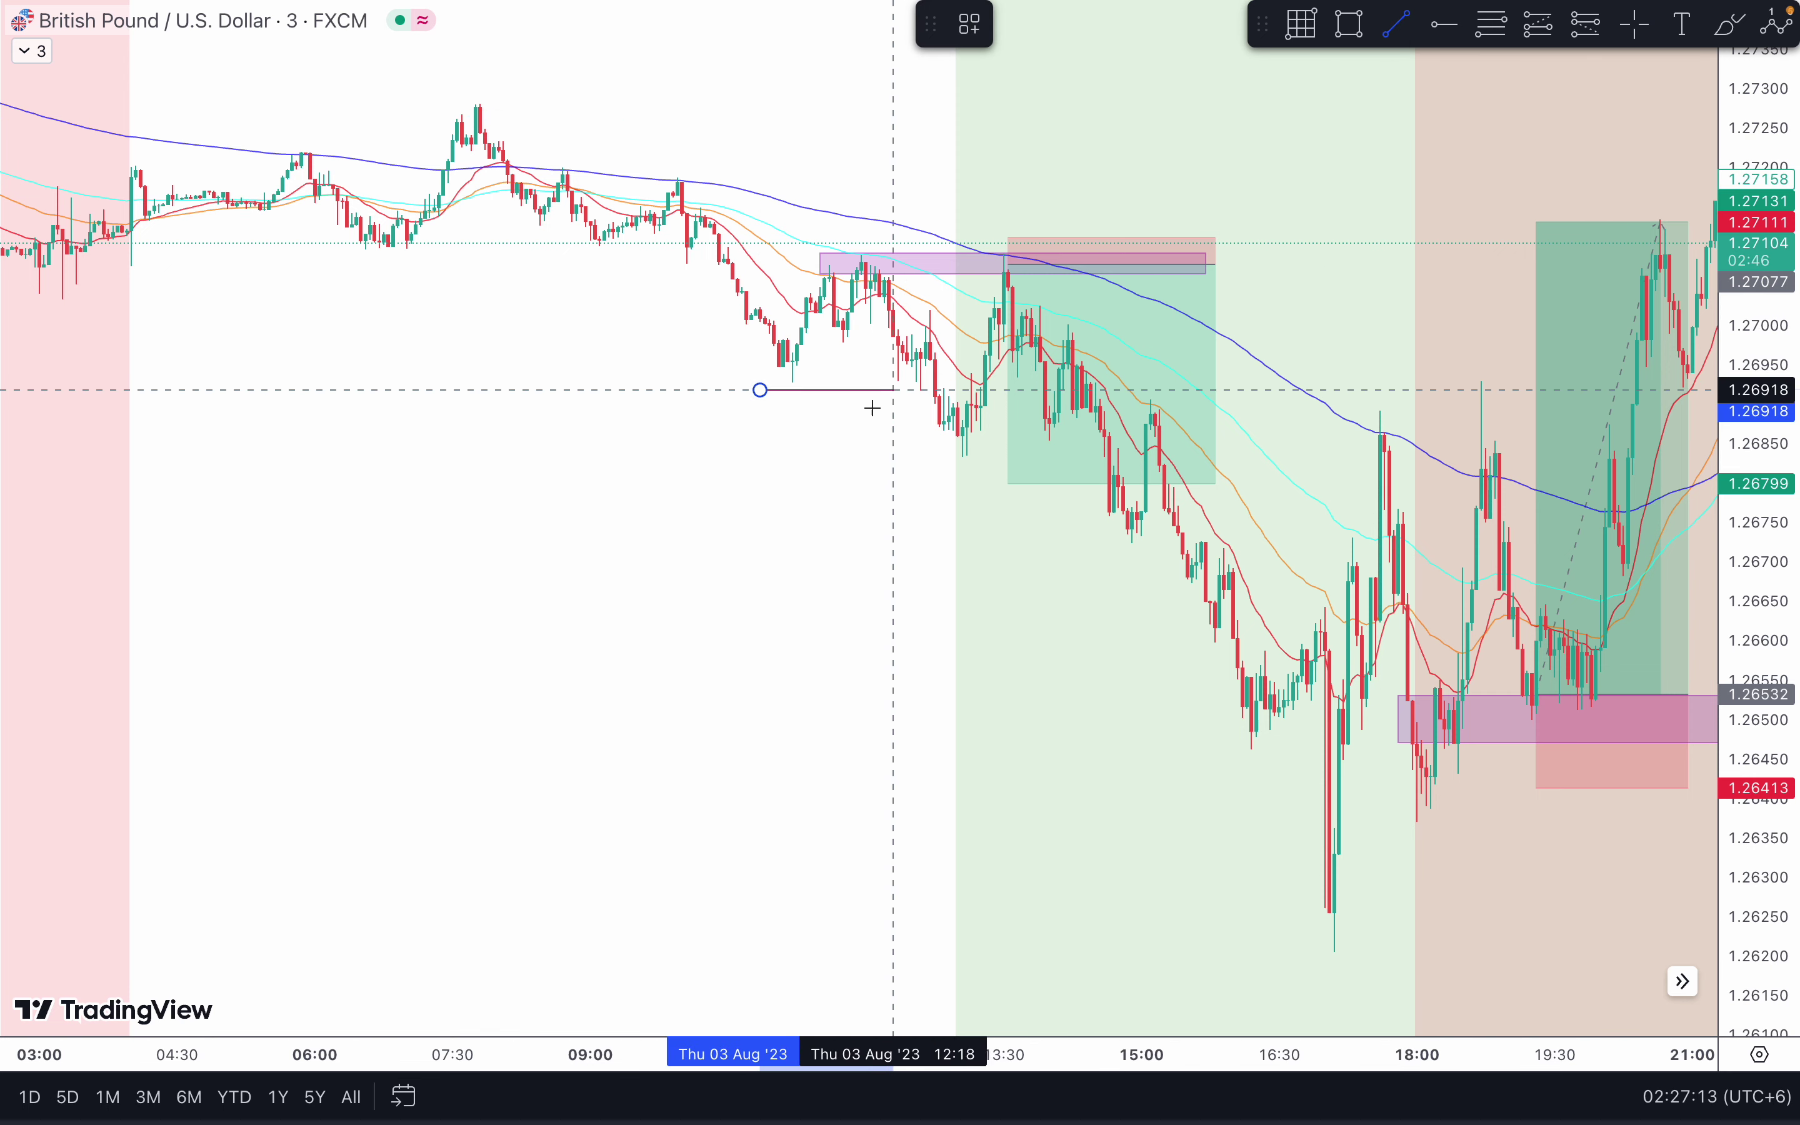
click(872, 408)
Step: Inspect the target, stop and risk/reward ratio of the 3 August evening long trade and the afternoon short trade
scroll(864, 515, down, 3)
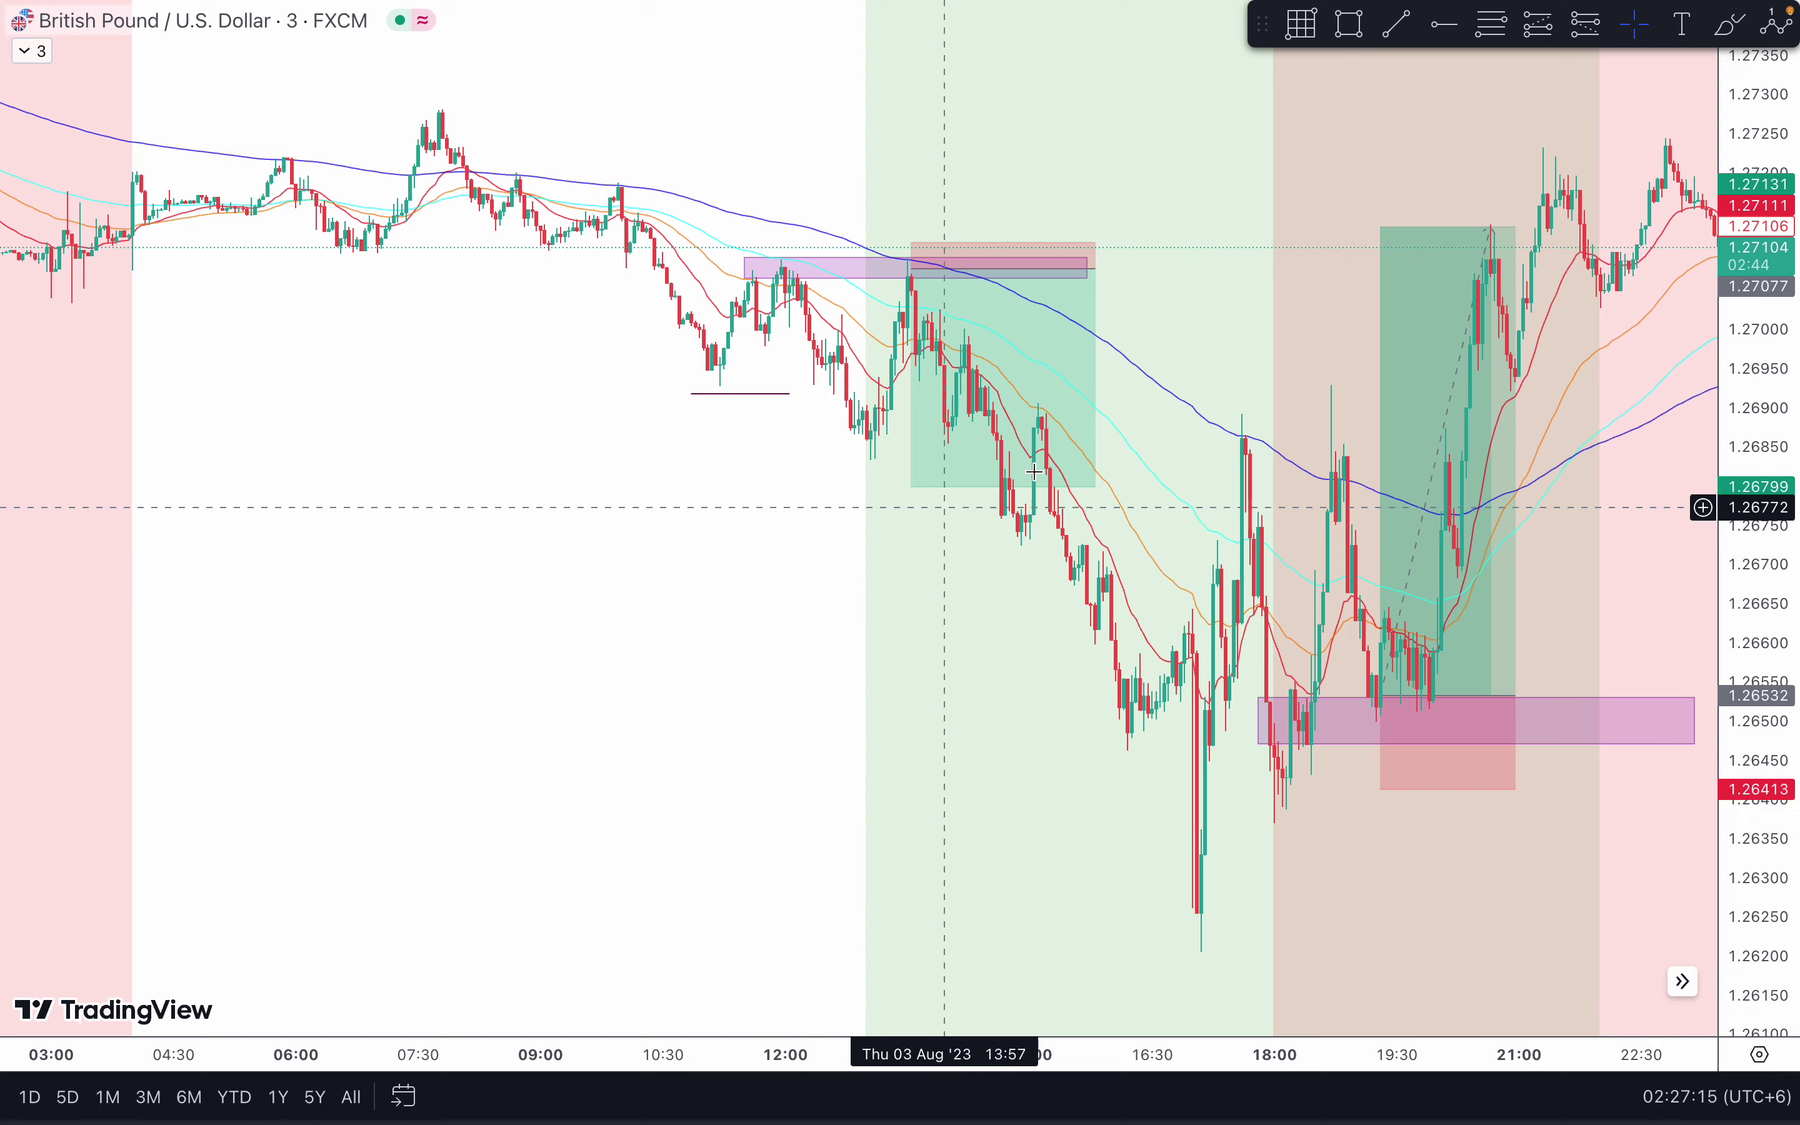
scroll(1073, 434, right, 5)
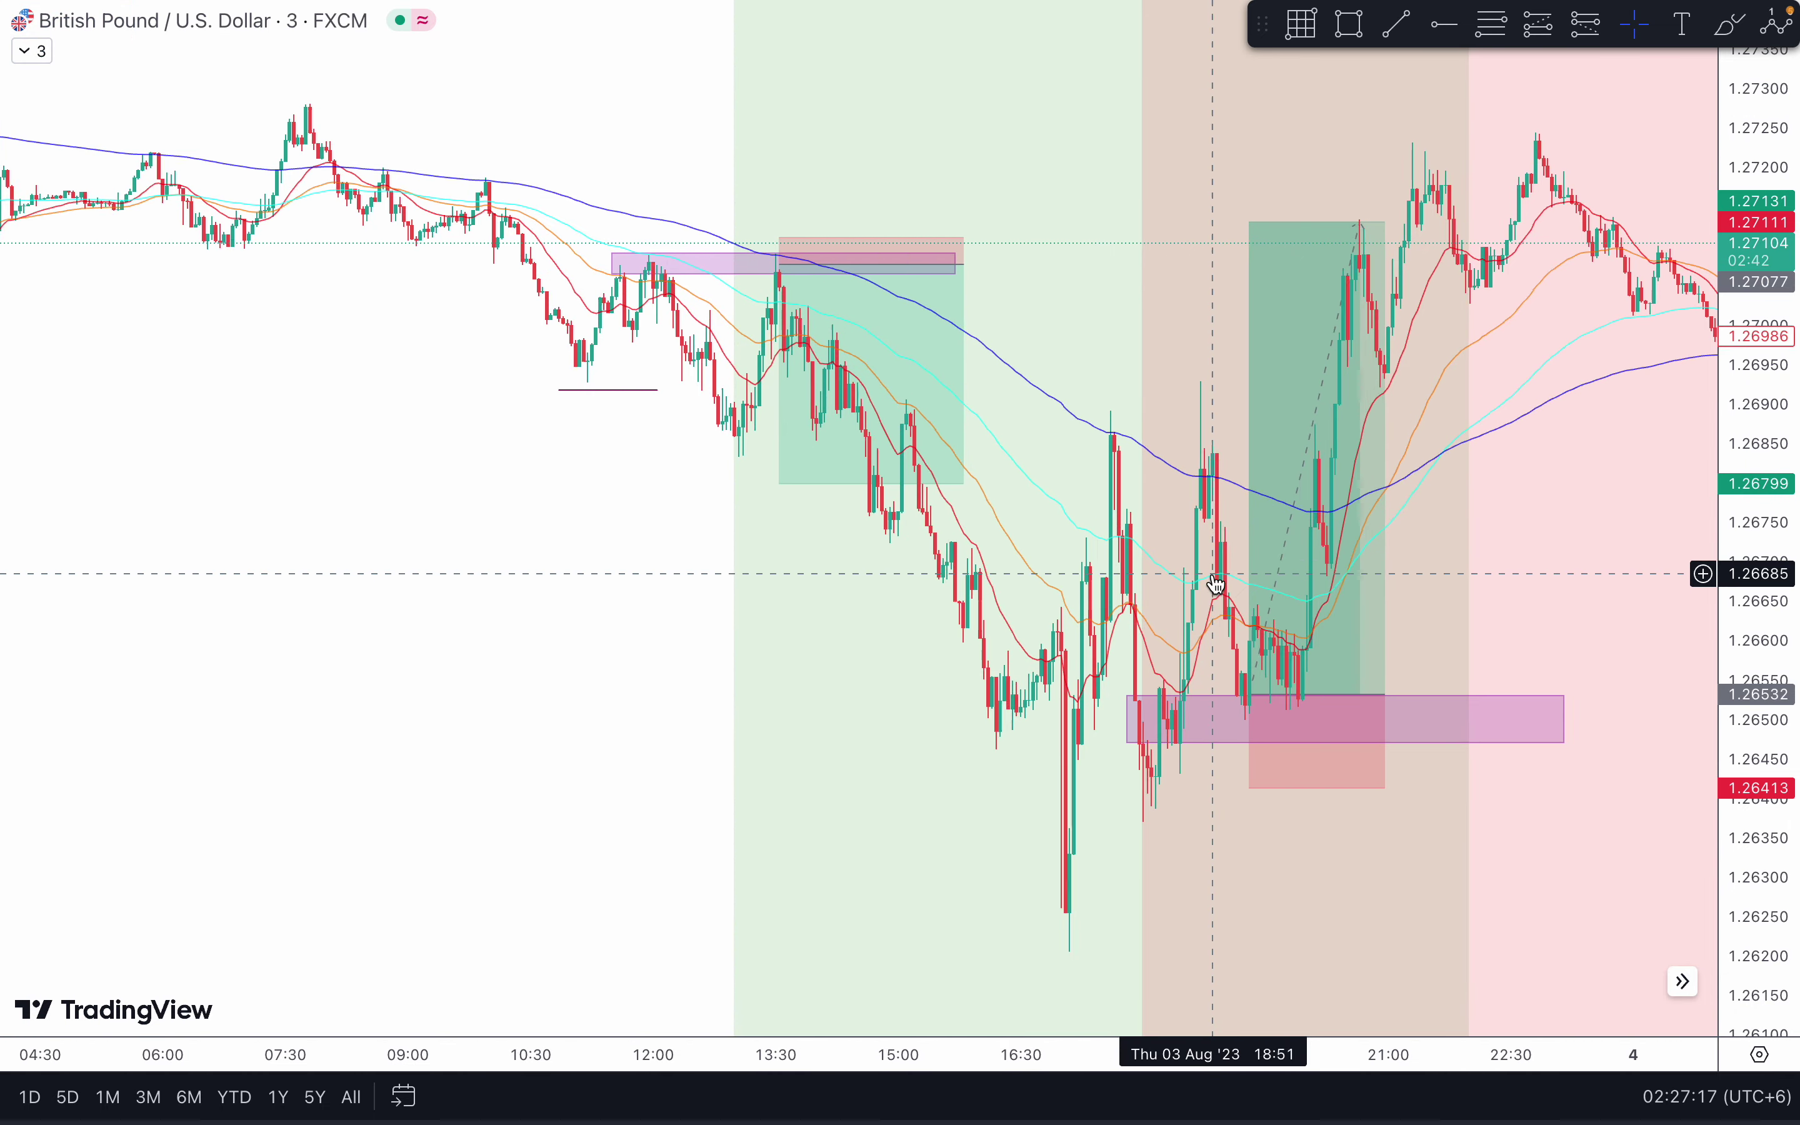
click(1374, 731)
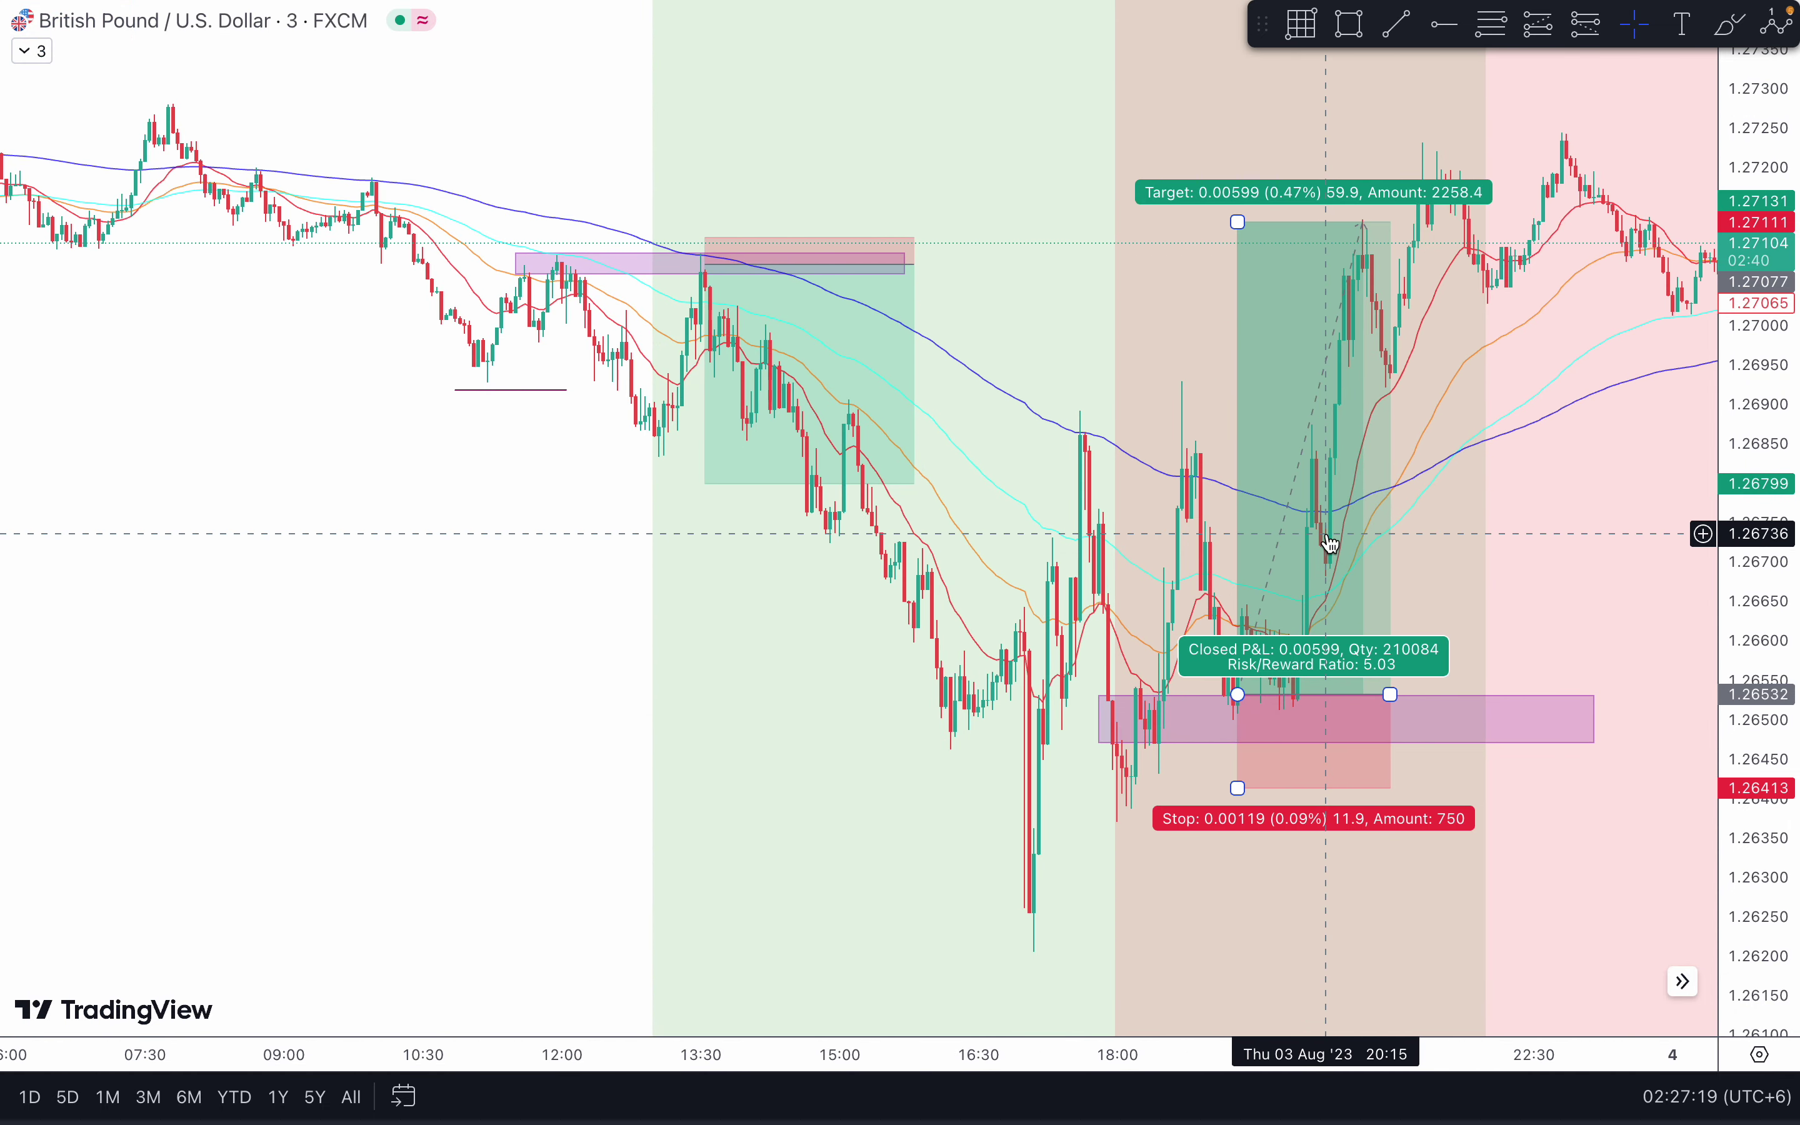
scroll(1331, 543, down, 3)
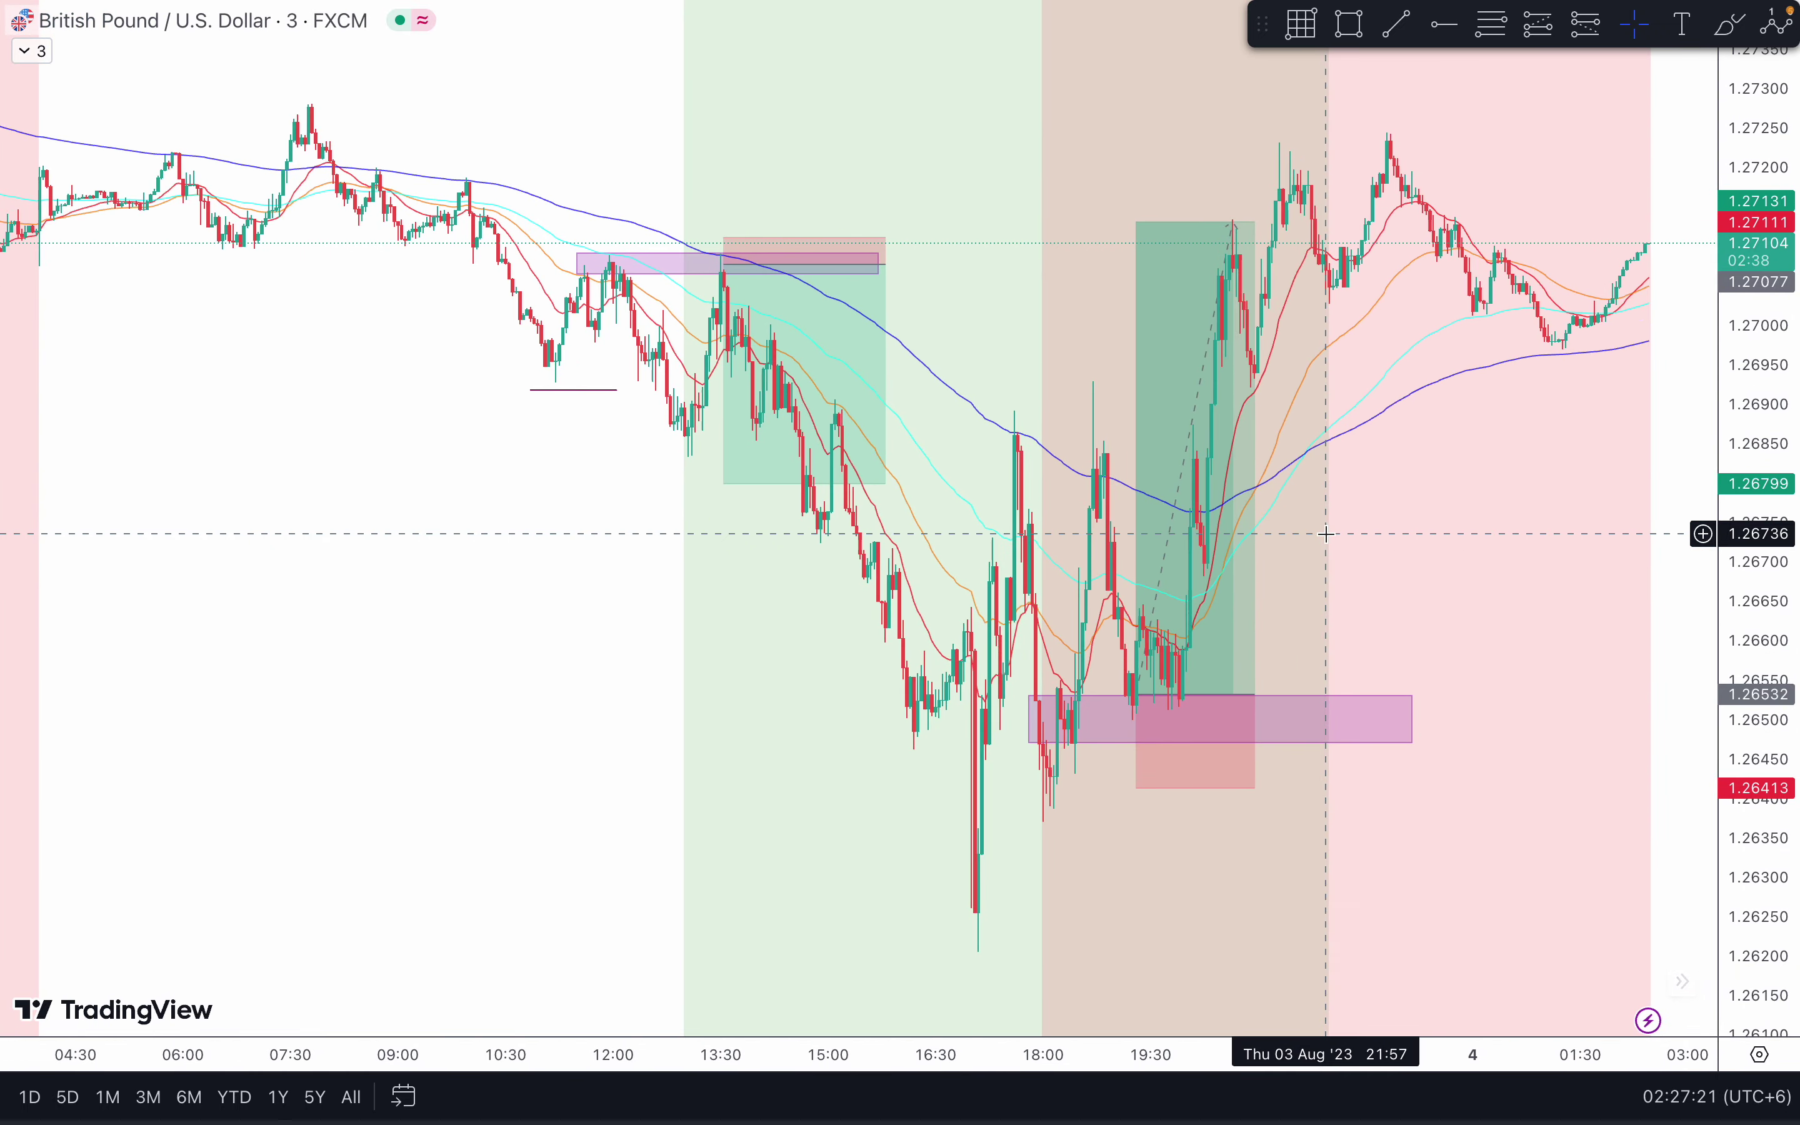
click(1145, 735)
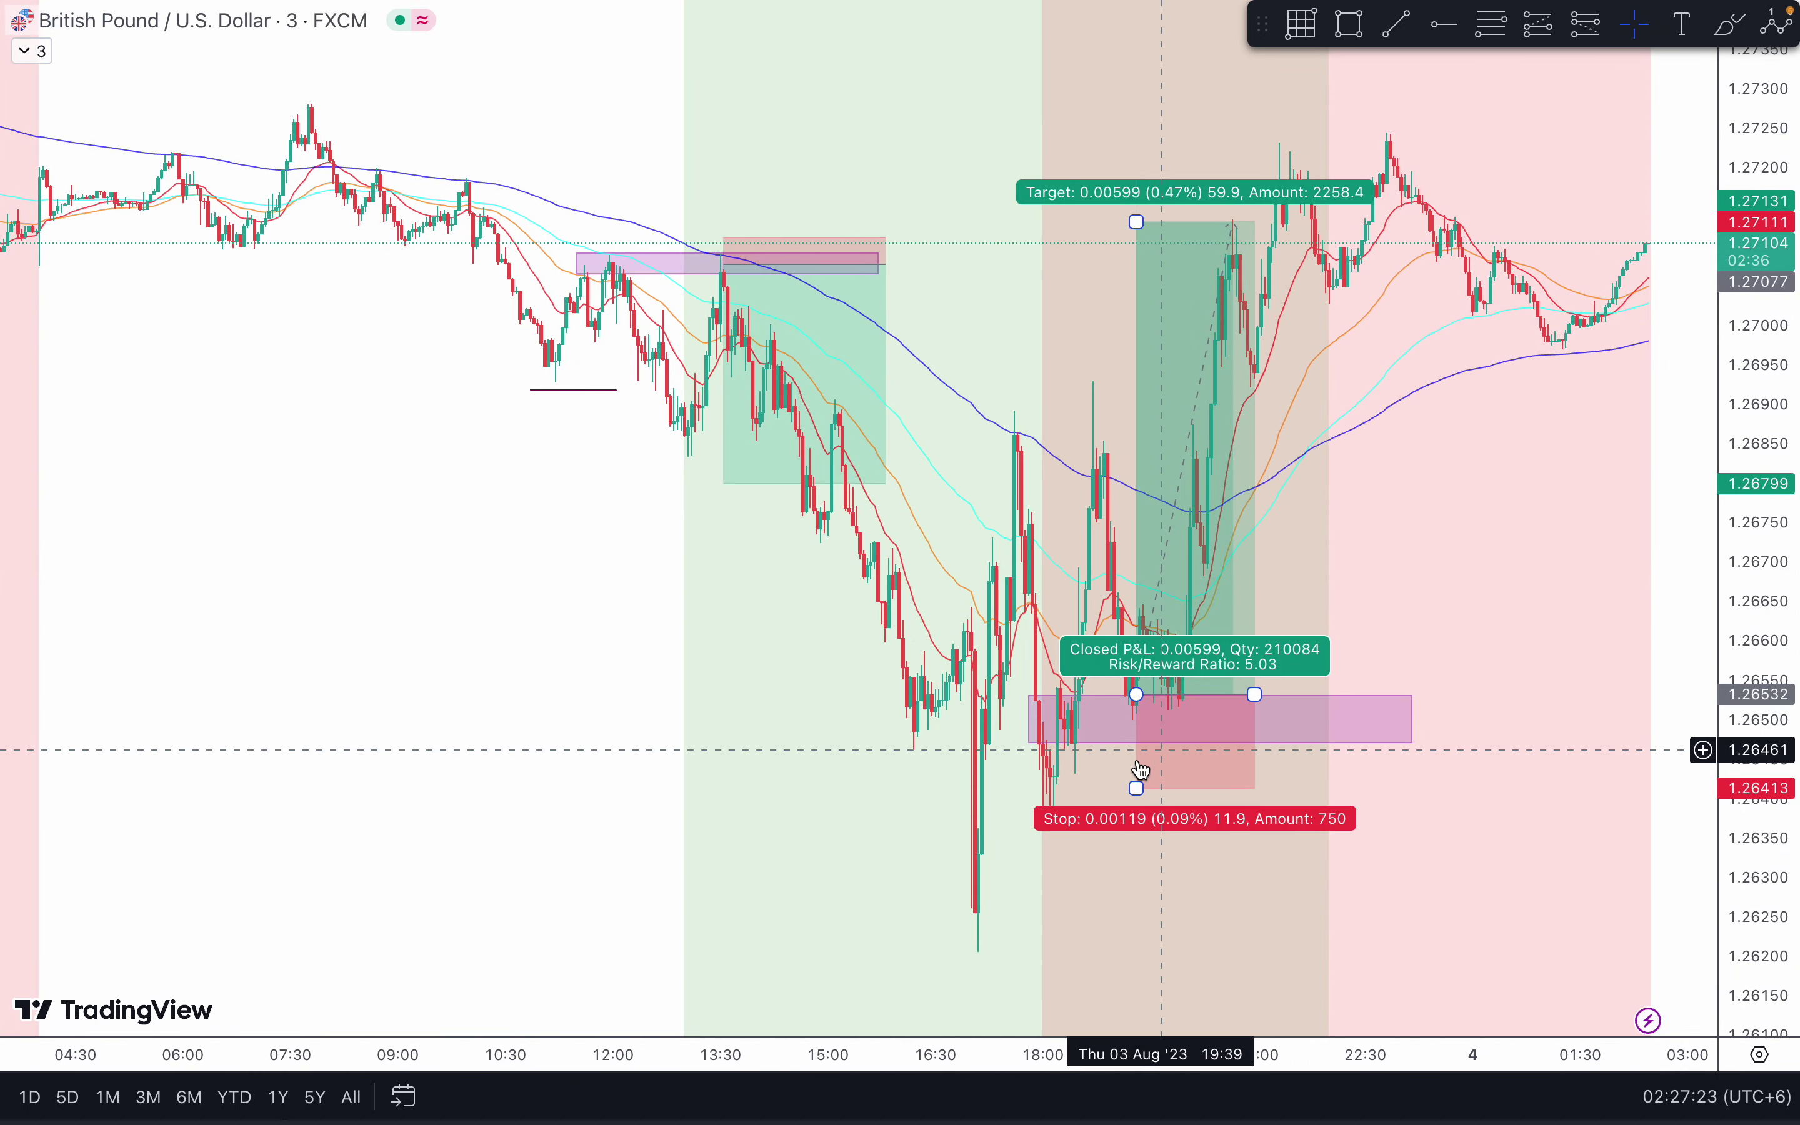
scroll(1137, 760, up, 3)
scroll(1136, 760, up, 2)
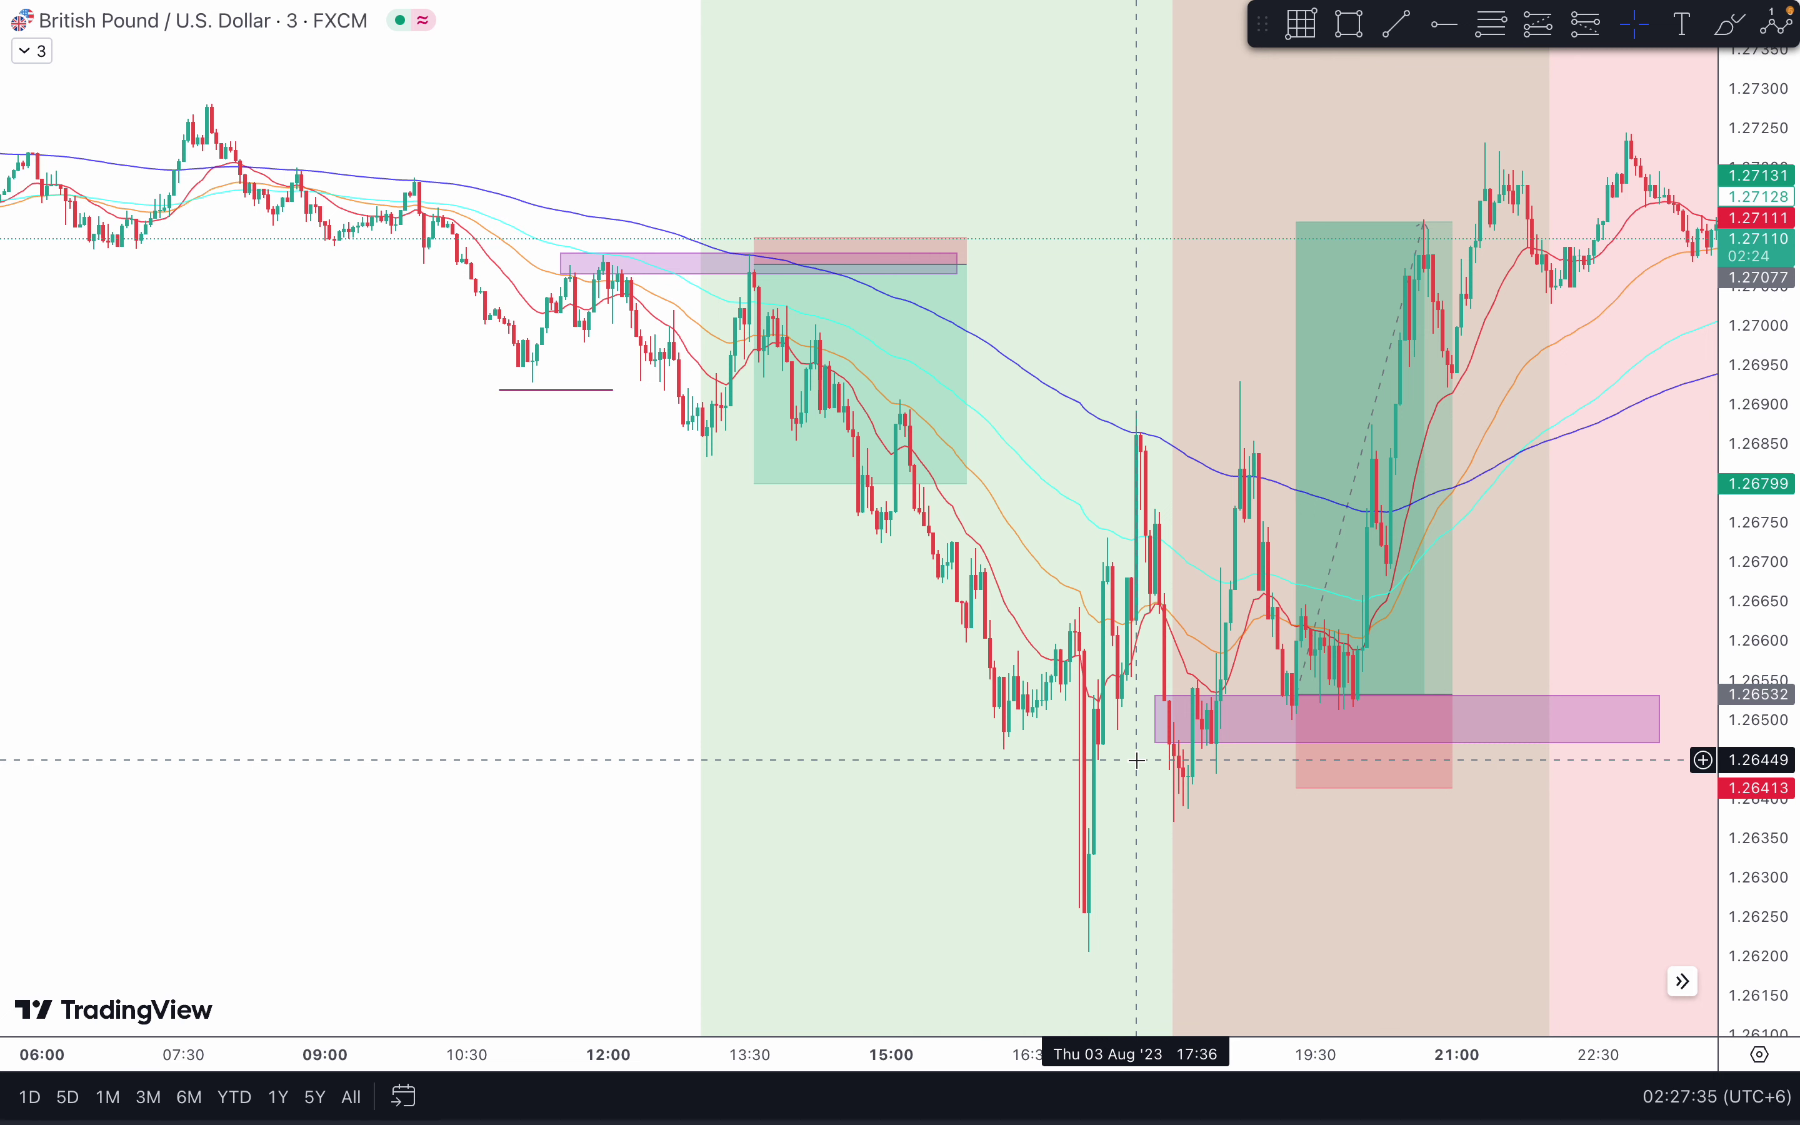
scroll(1137, 760, down, 3)
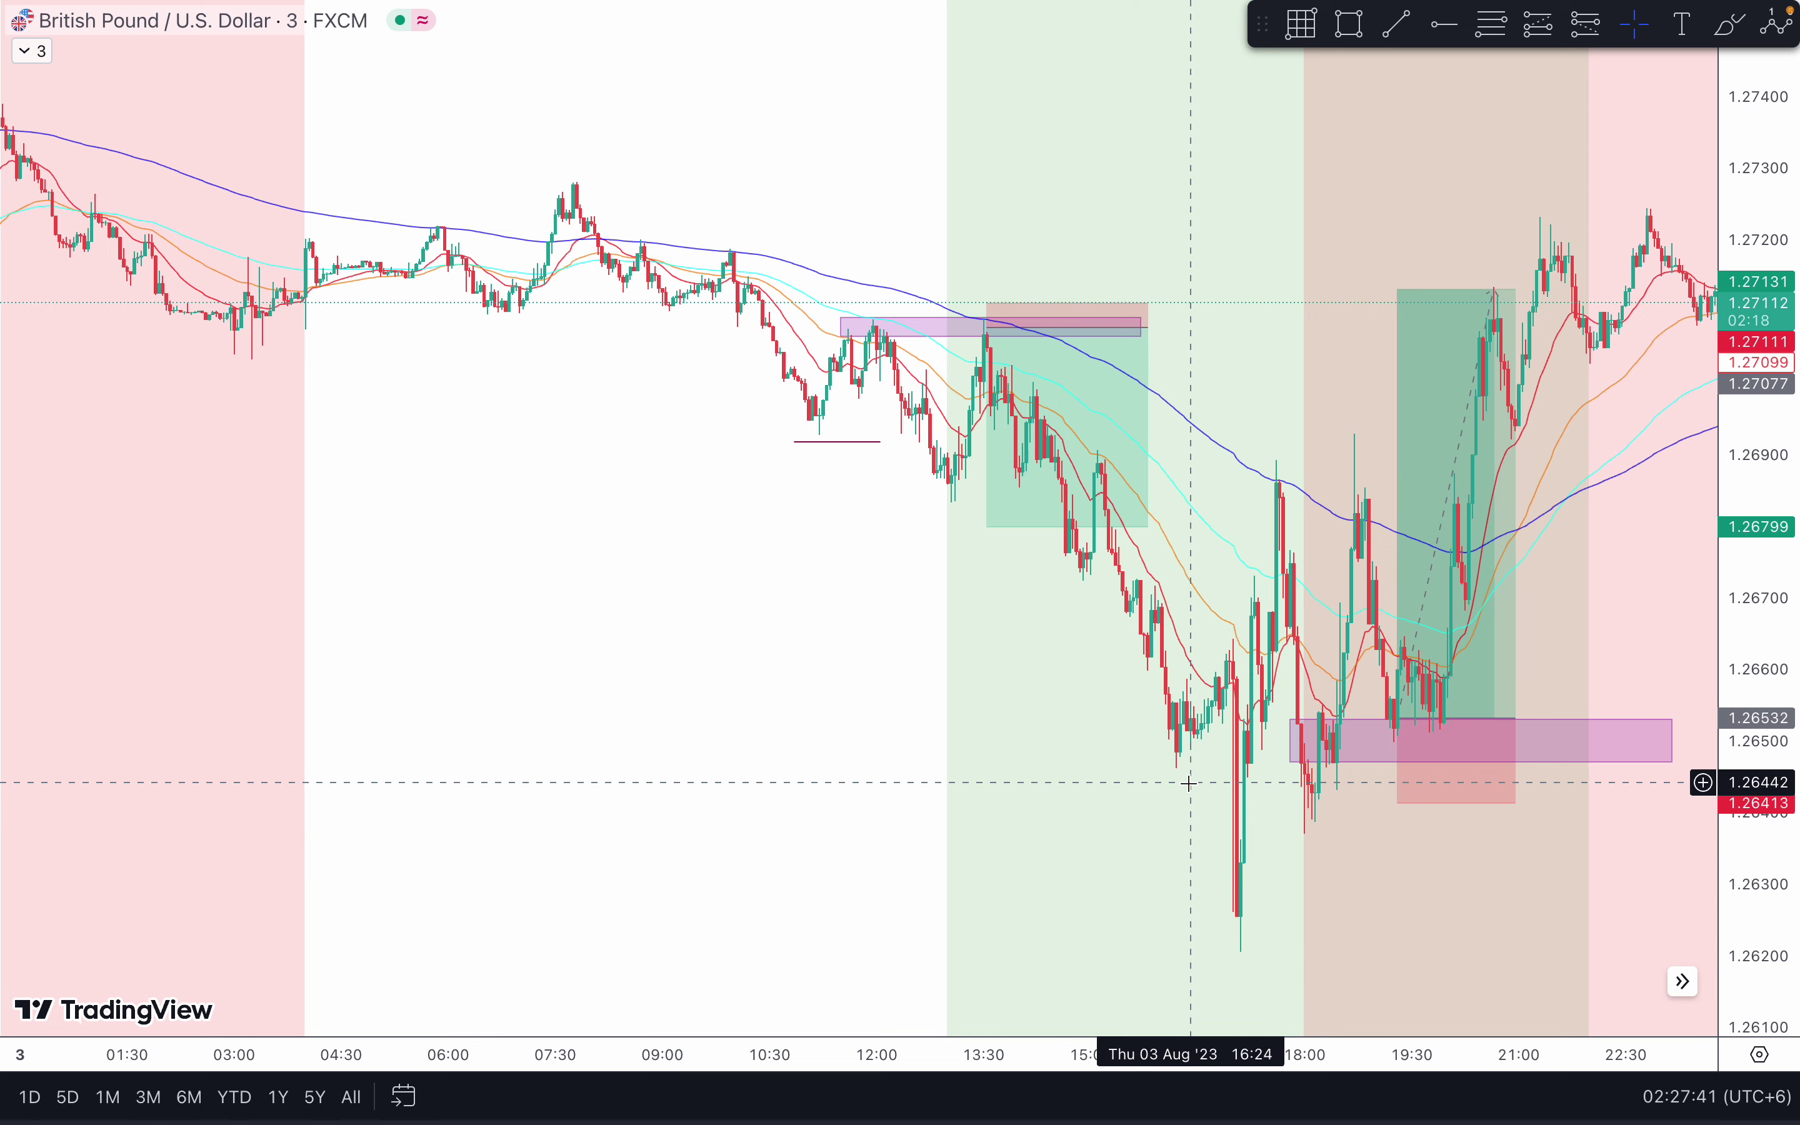
click(1417, 532)
scroll(1418, 530, up, 3)
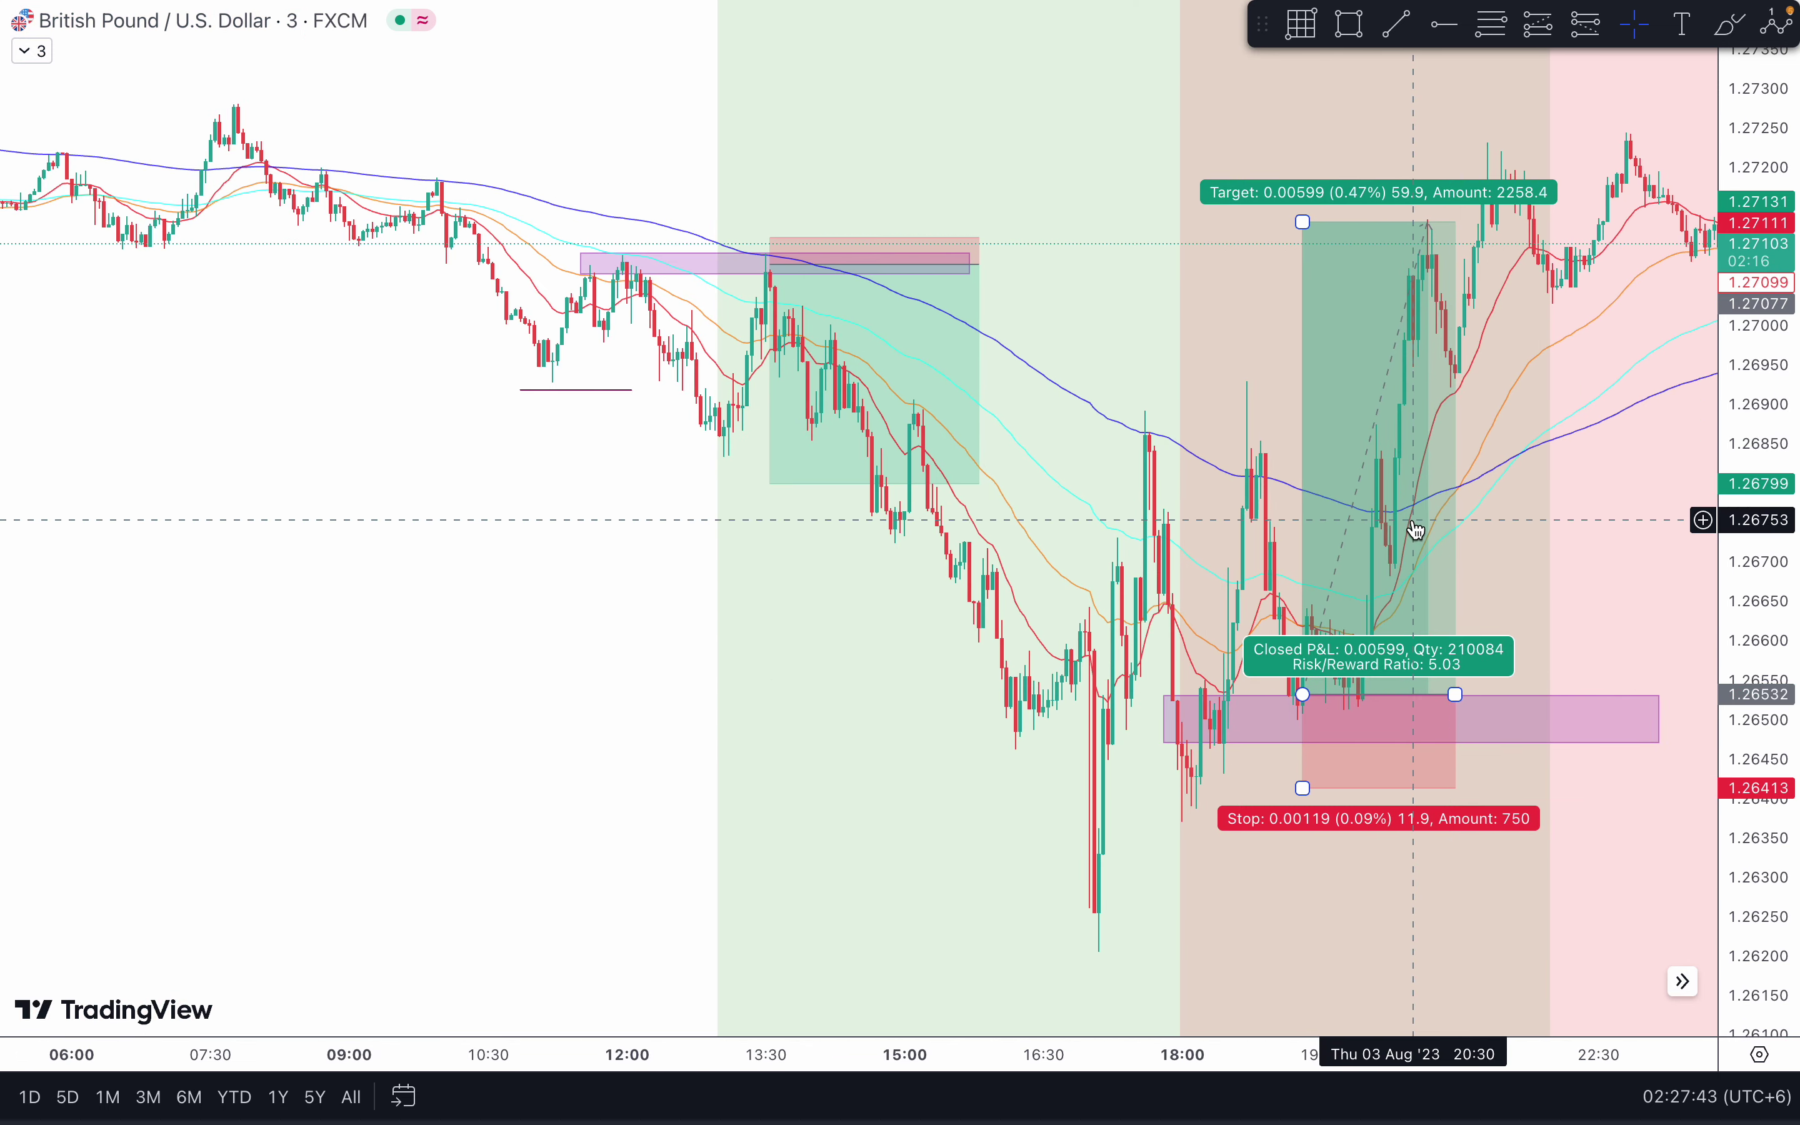
click(831, 419)
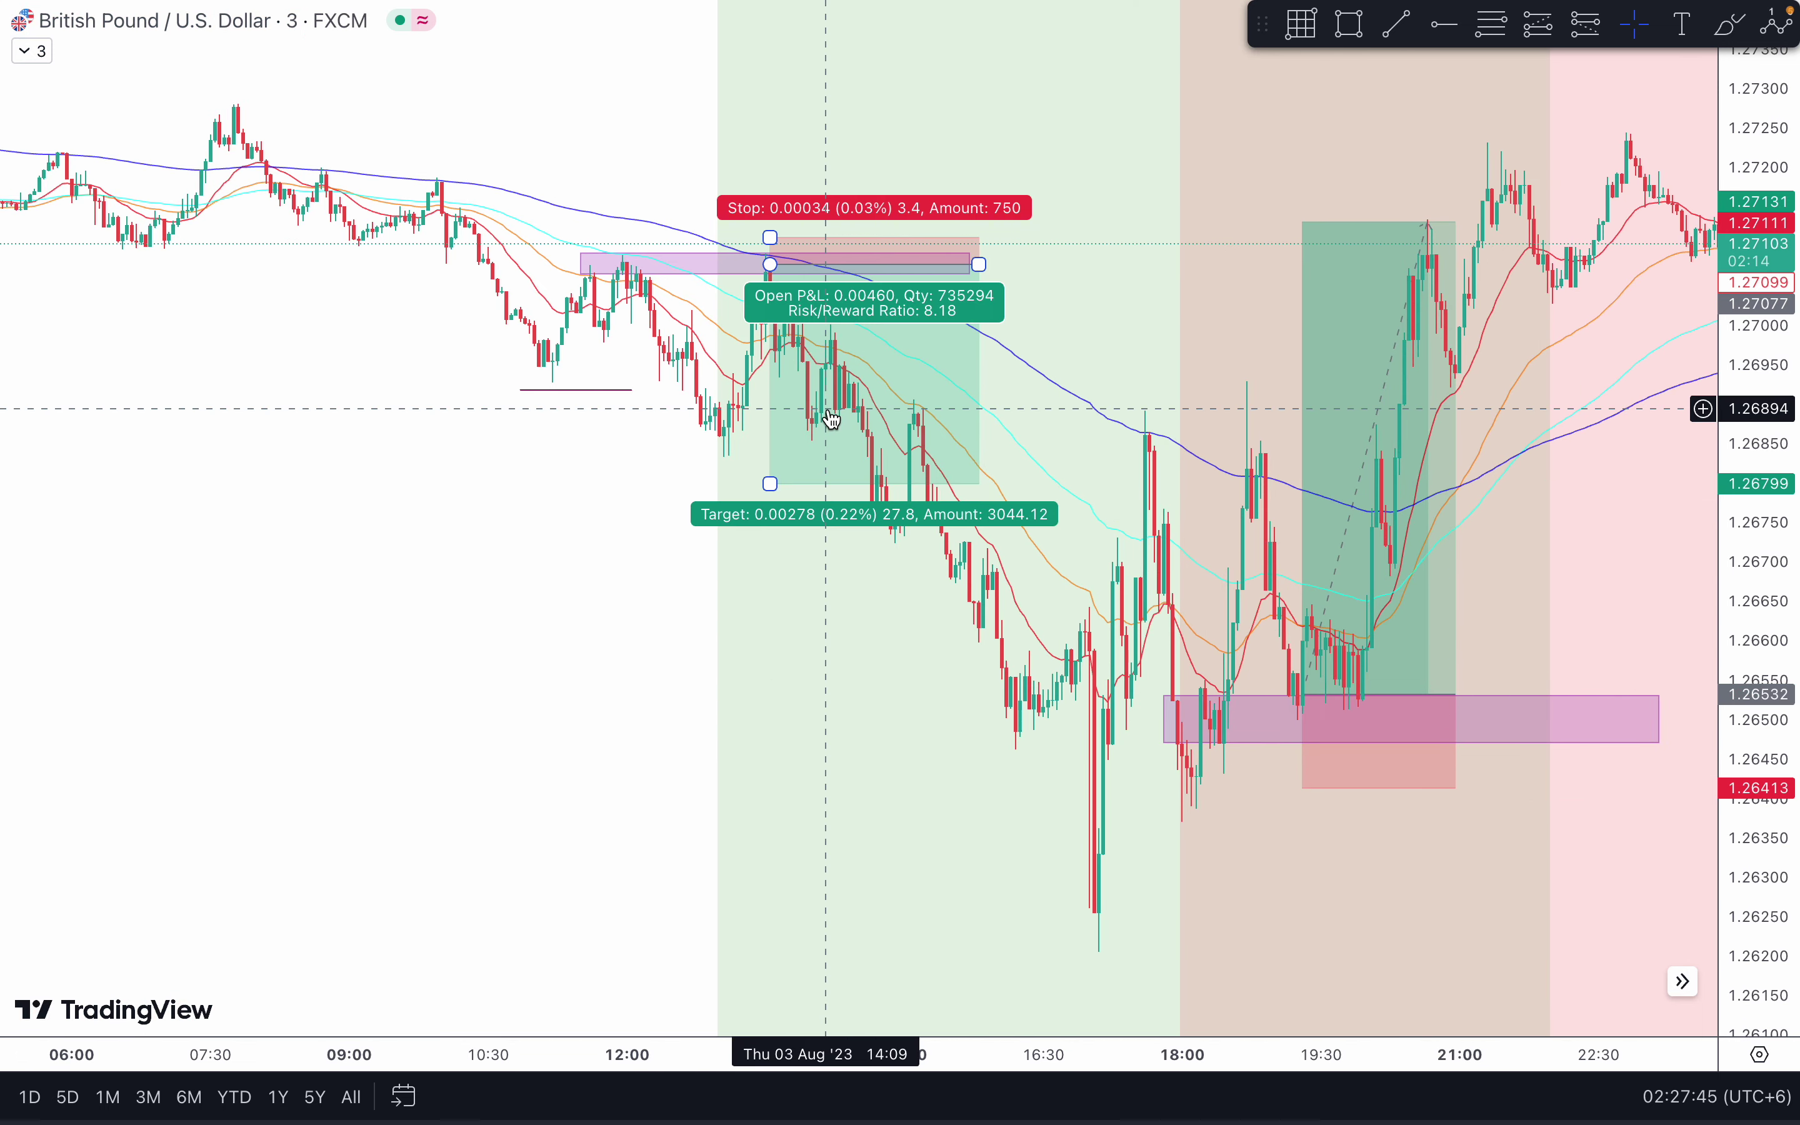
Step: Go back through the 3, 2 and 1 August trades to examine the late 31 July short position
scroll(484, 889, left, 10)
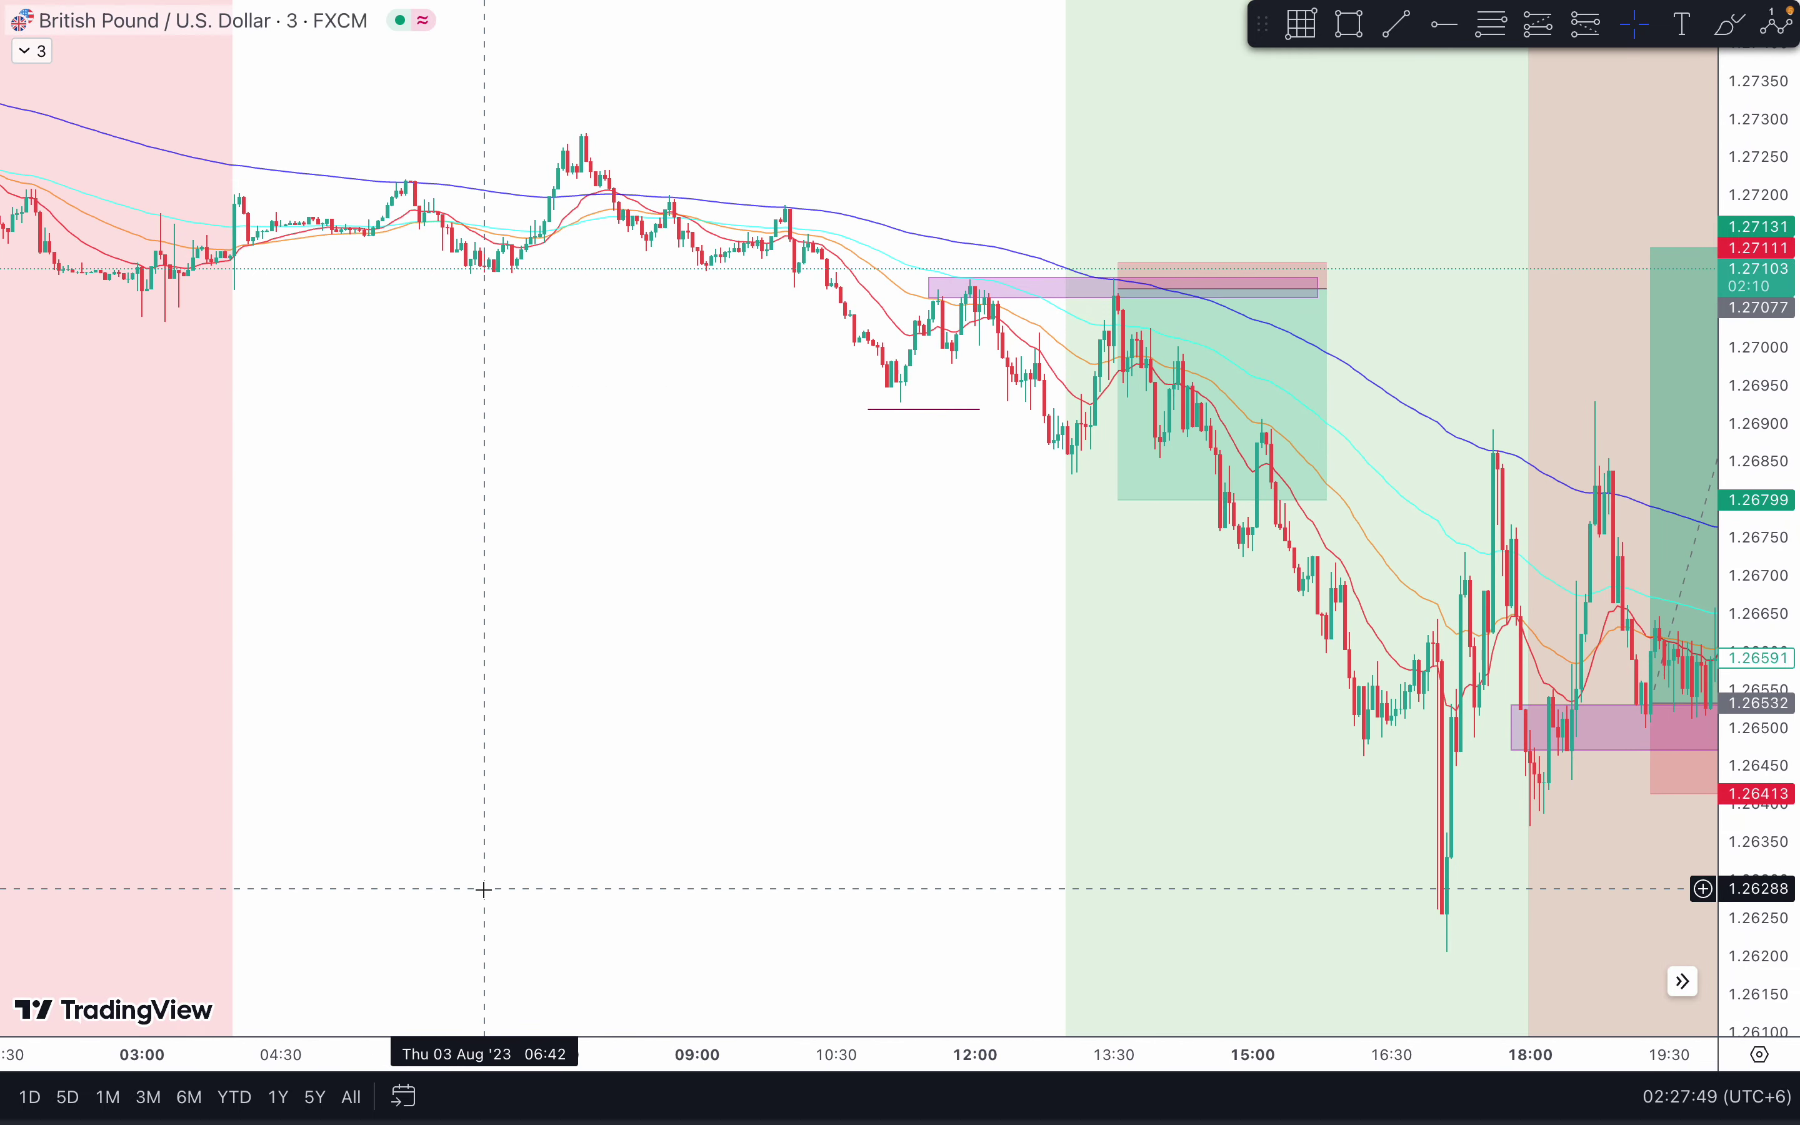
scroll(484, 889, left, 20)
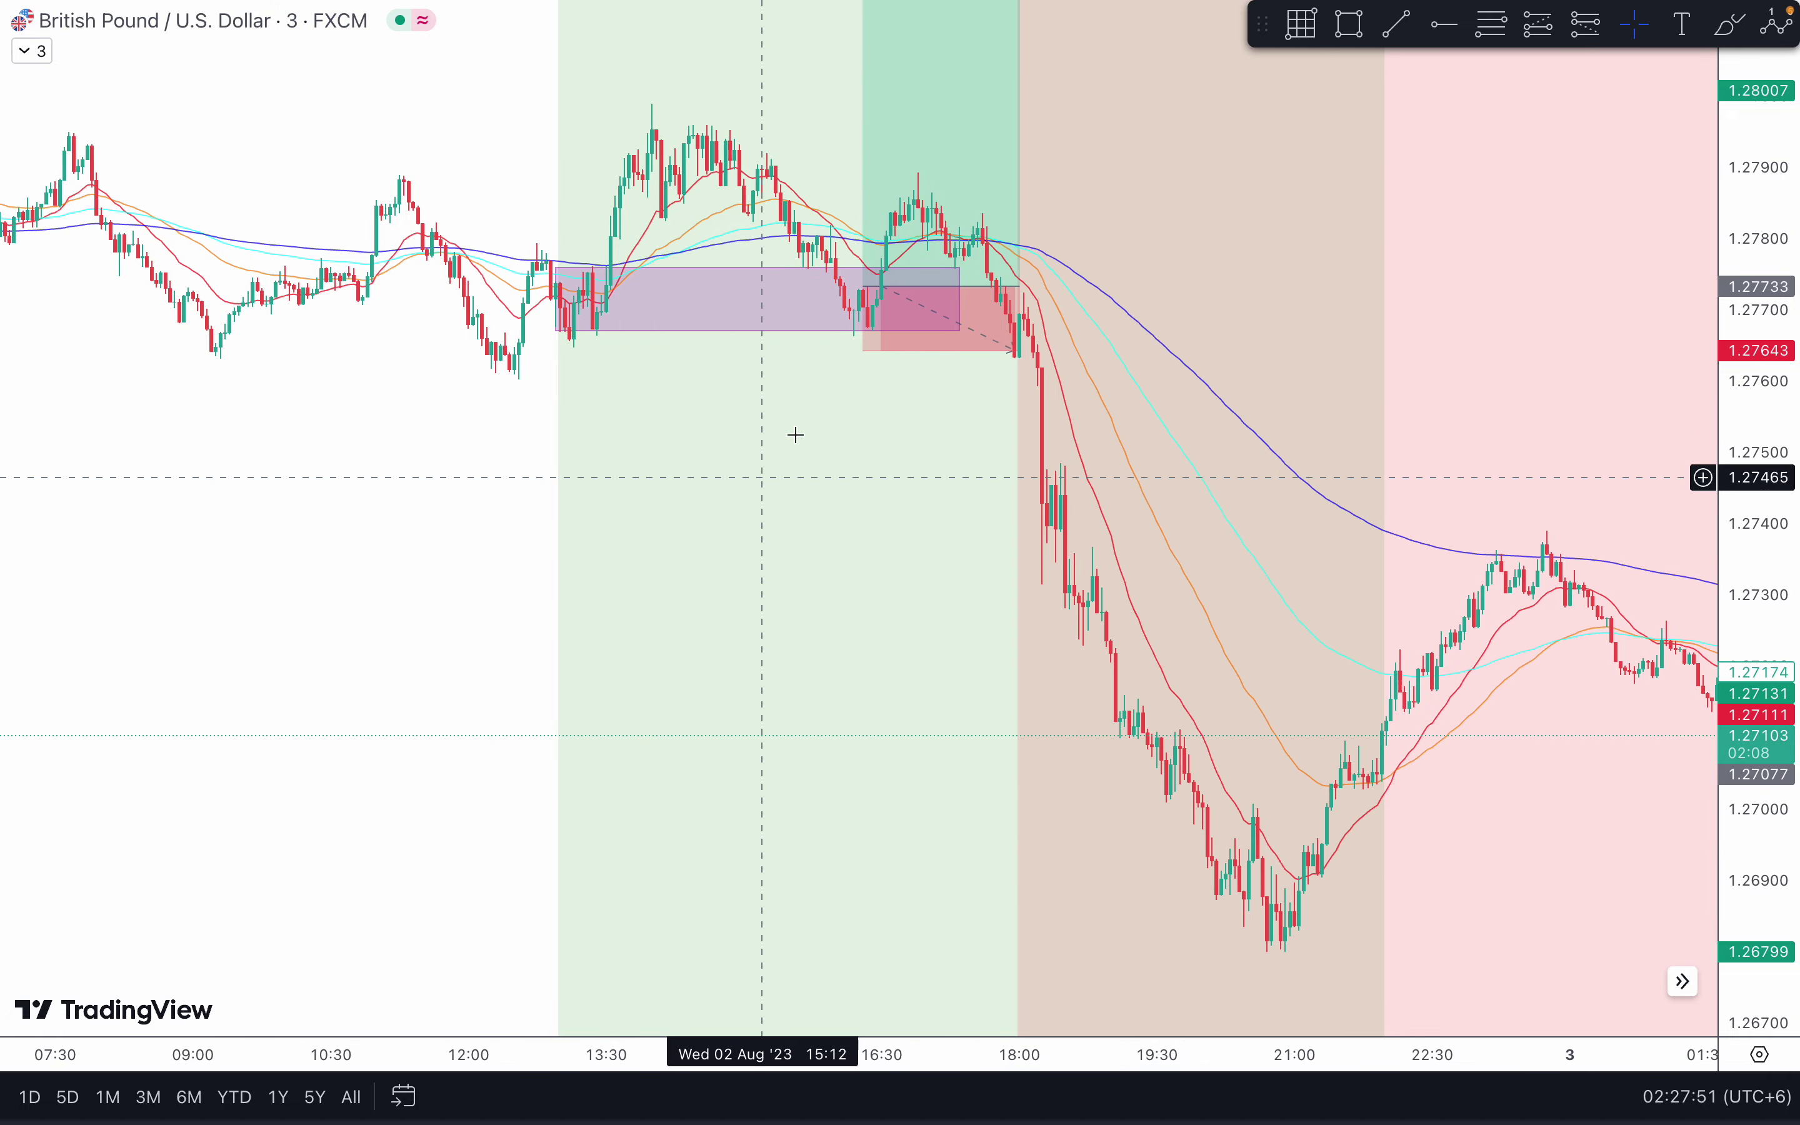
scroll(729, 599, left, 15)
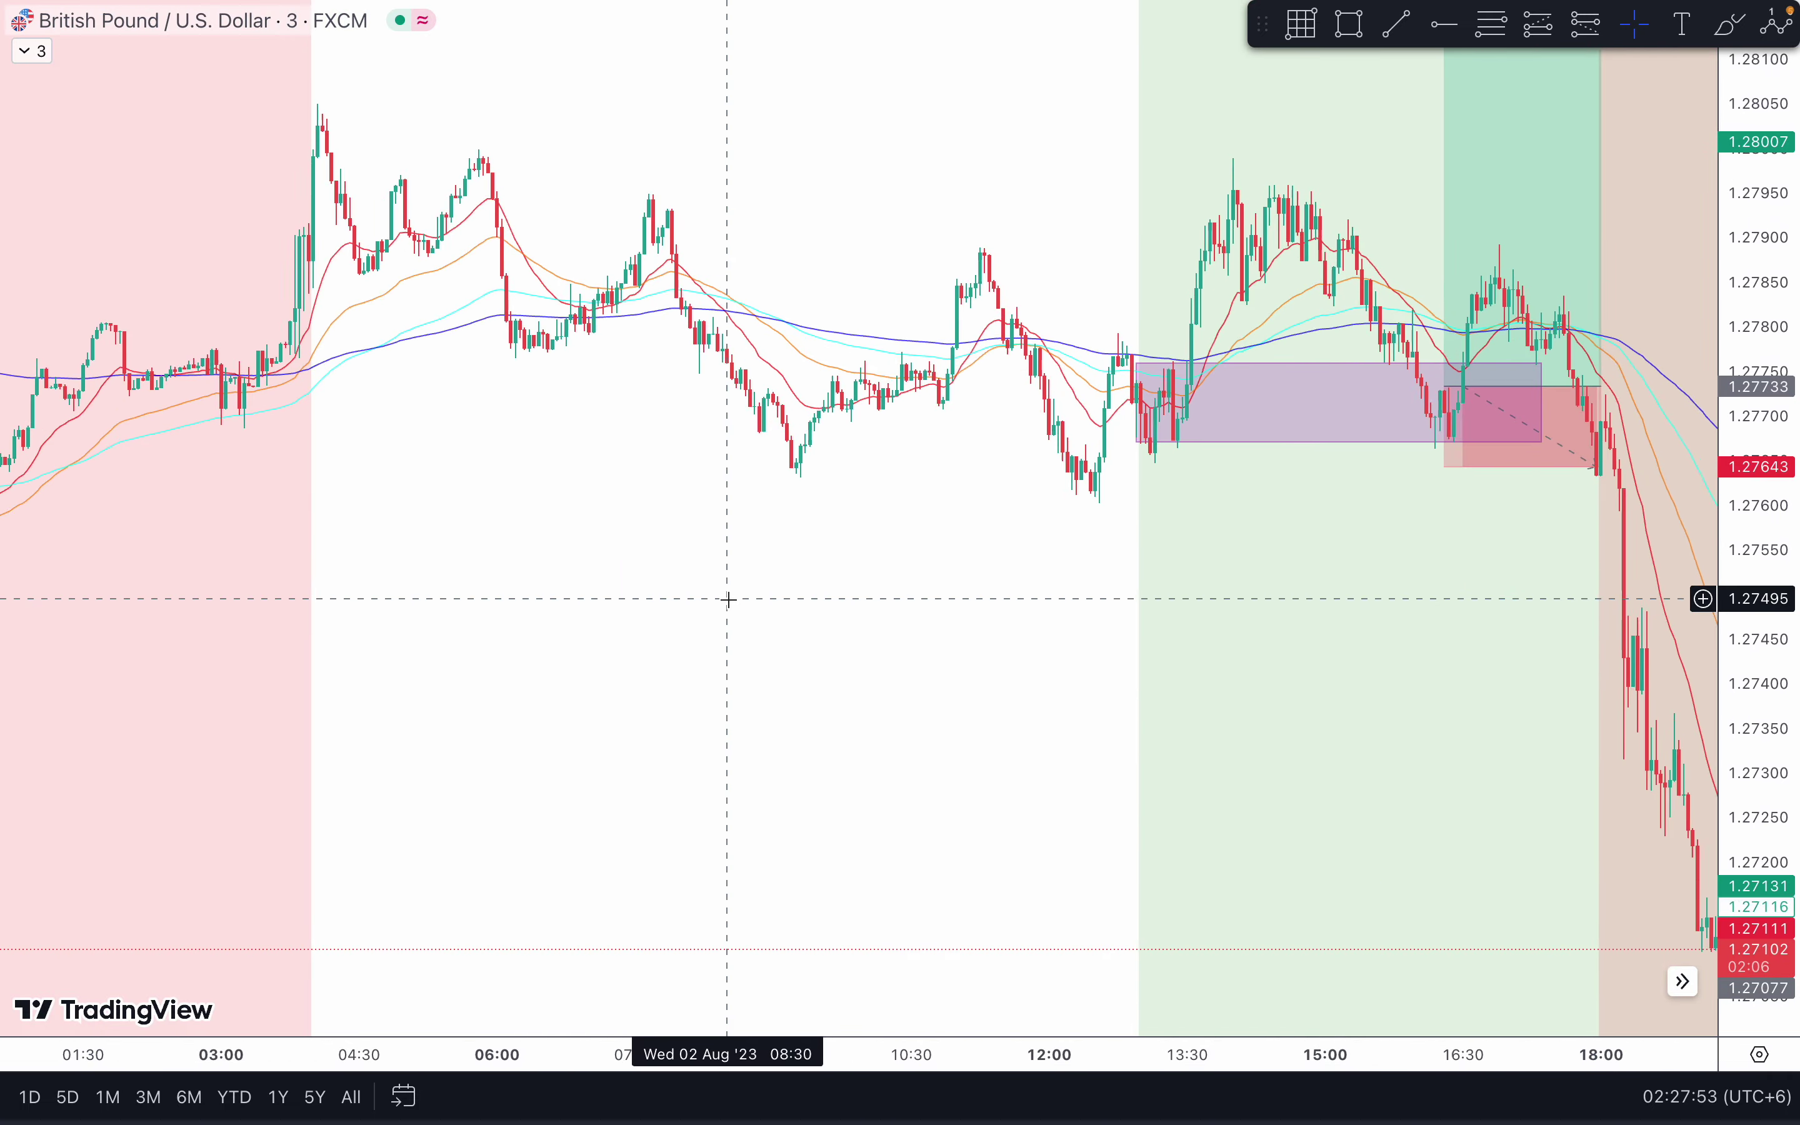
scroll(729, 598, left, 20)
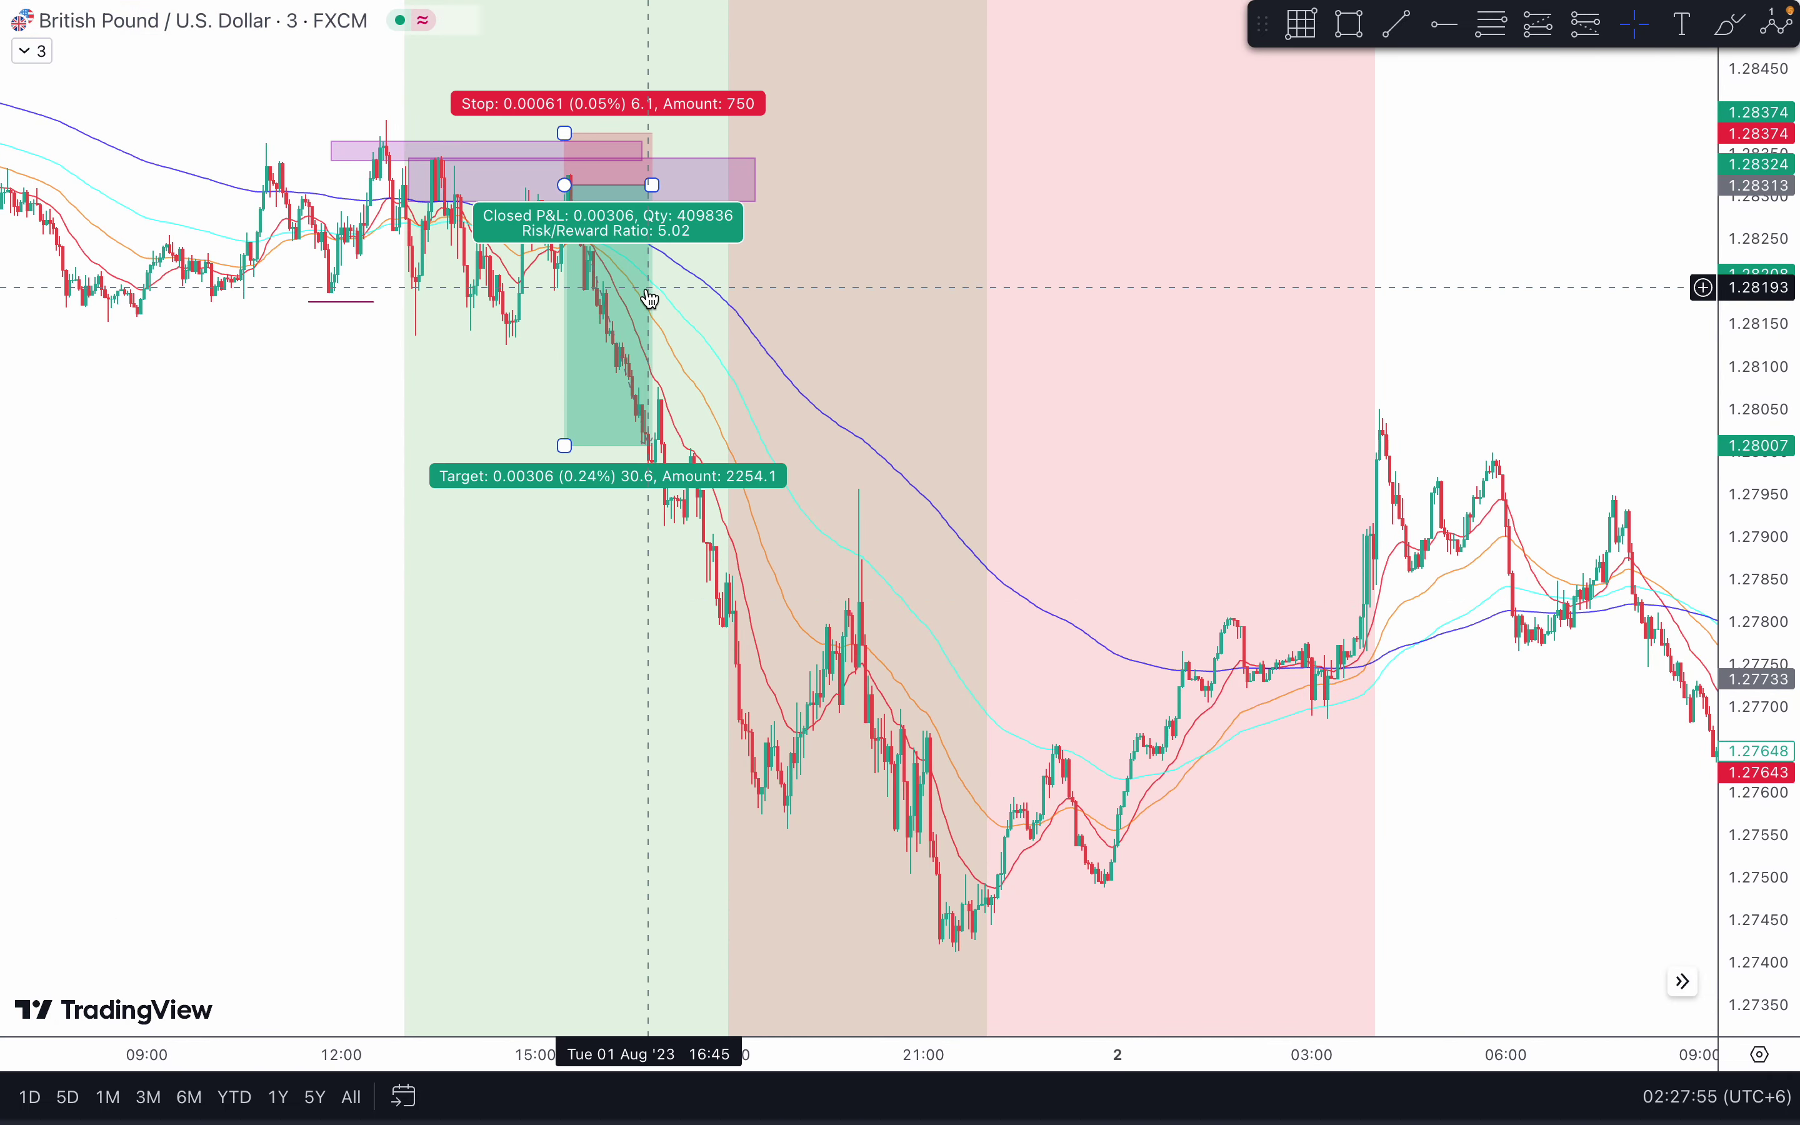
scroll(652, 298, left, 8)
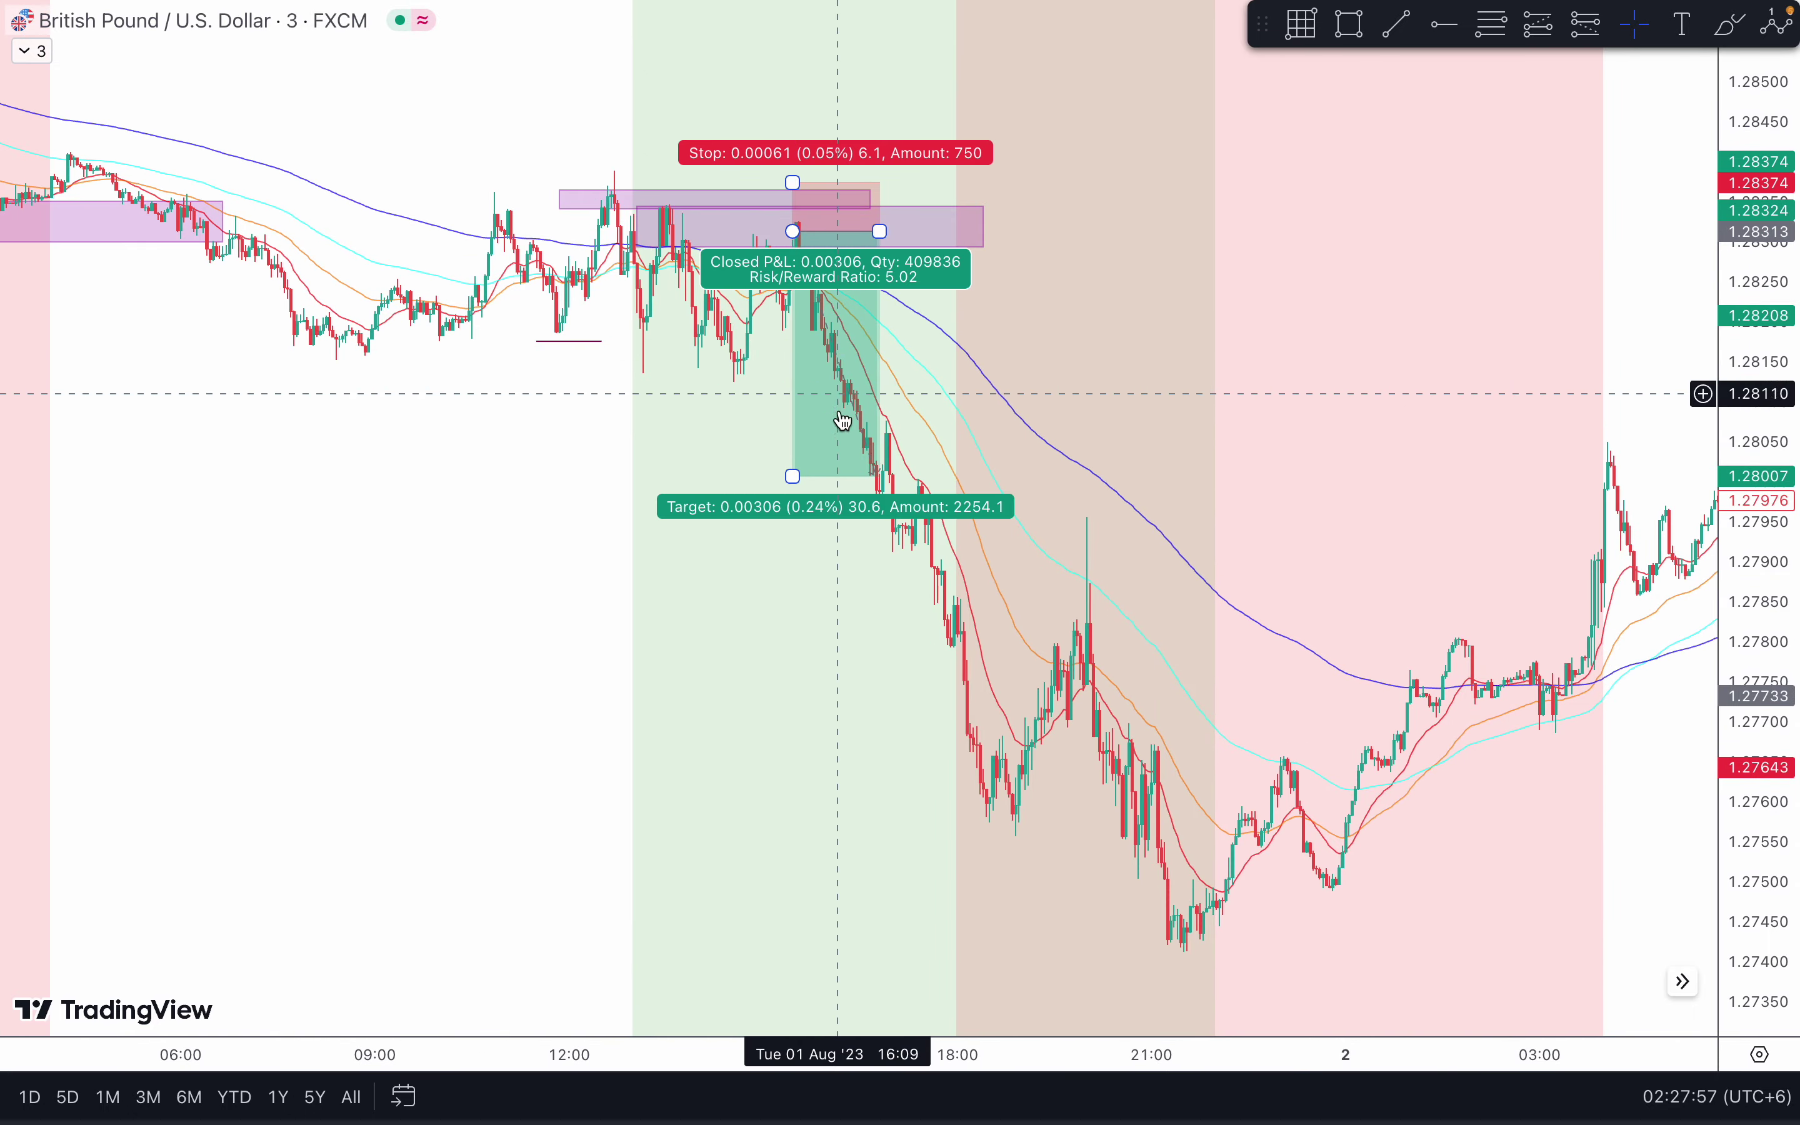
scroll(843, 385, left, 20)
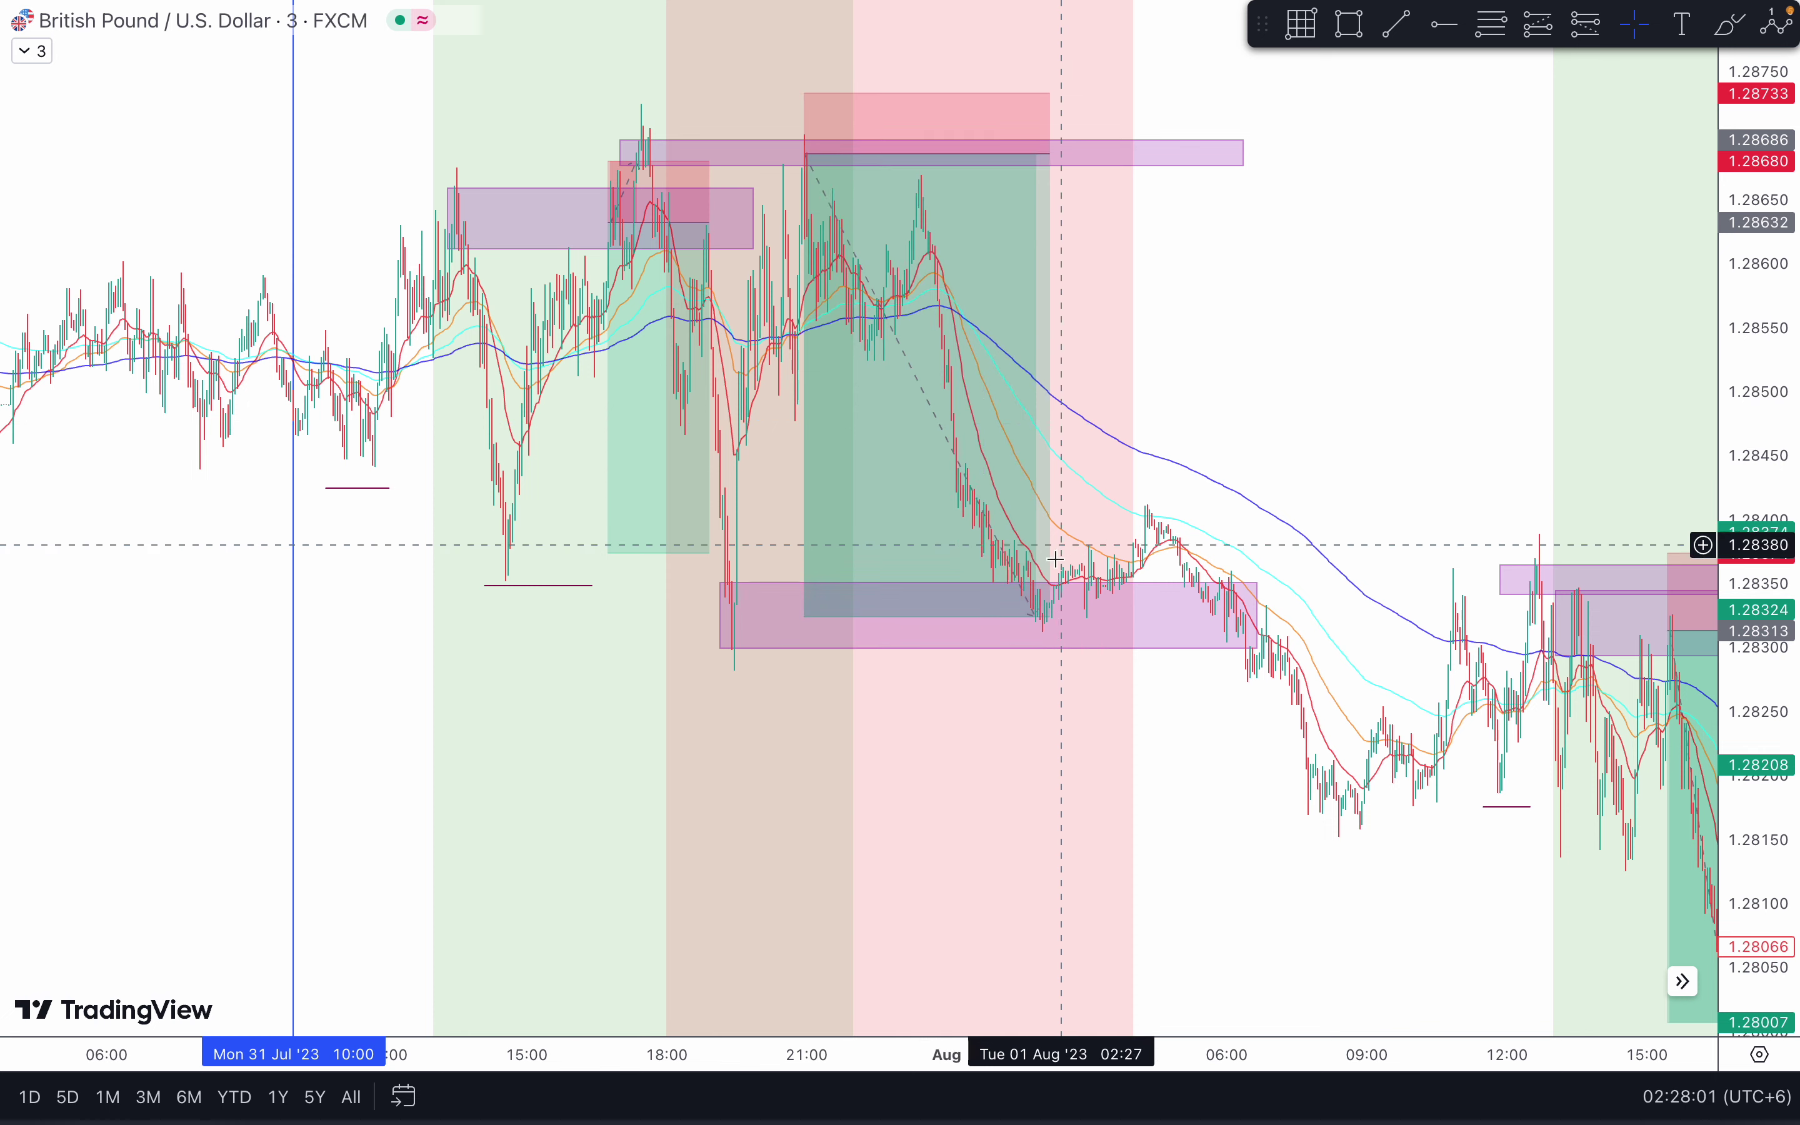
mouse_move(952, 339)
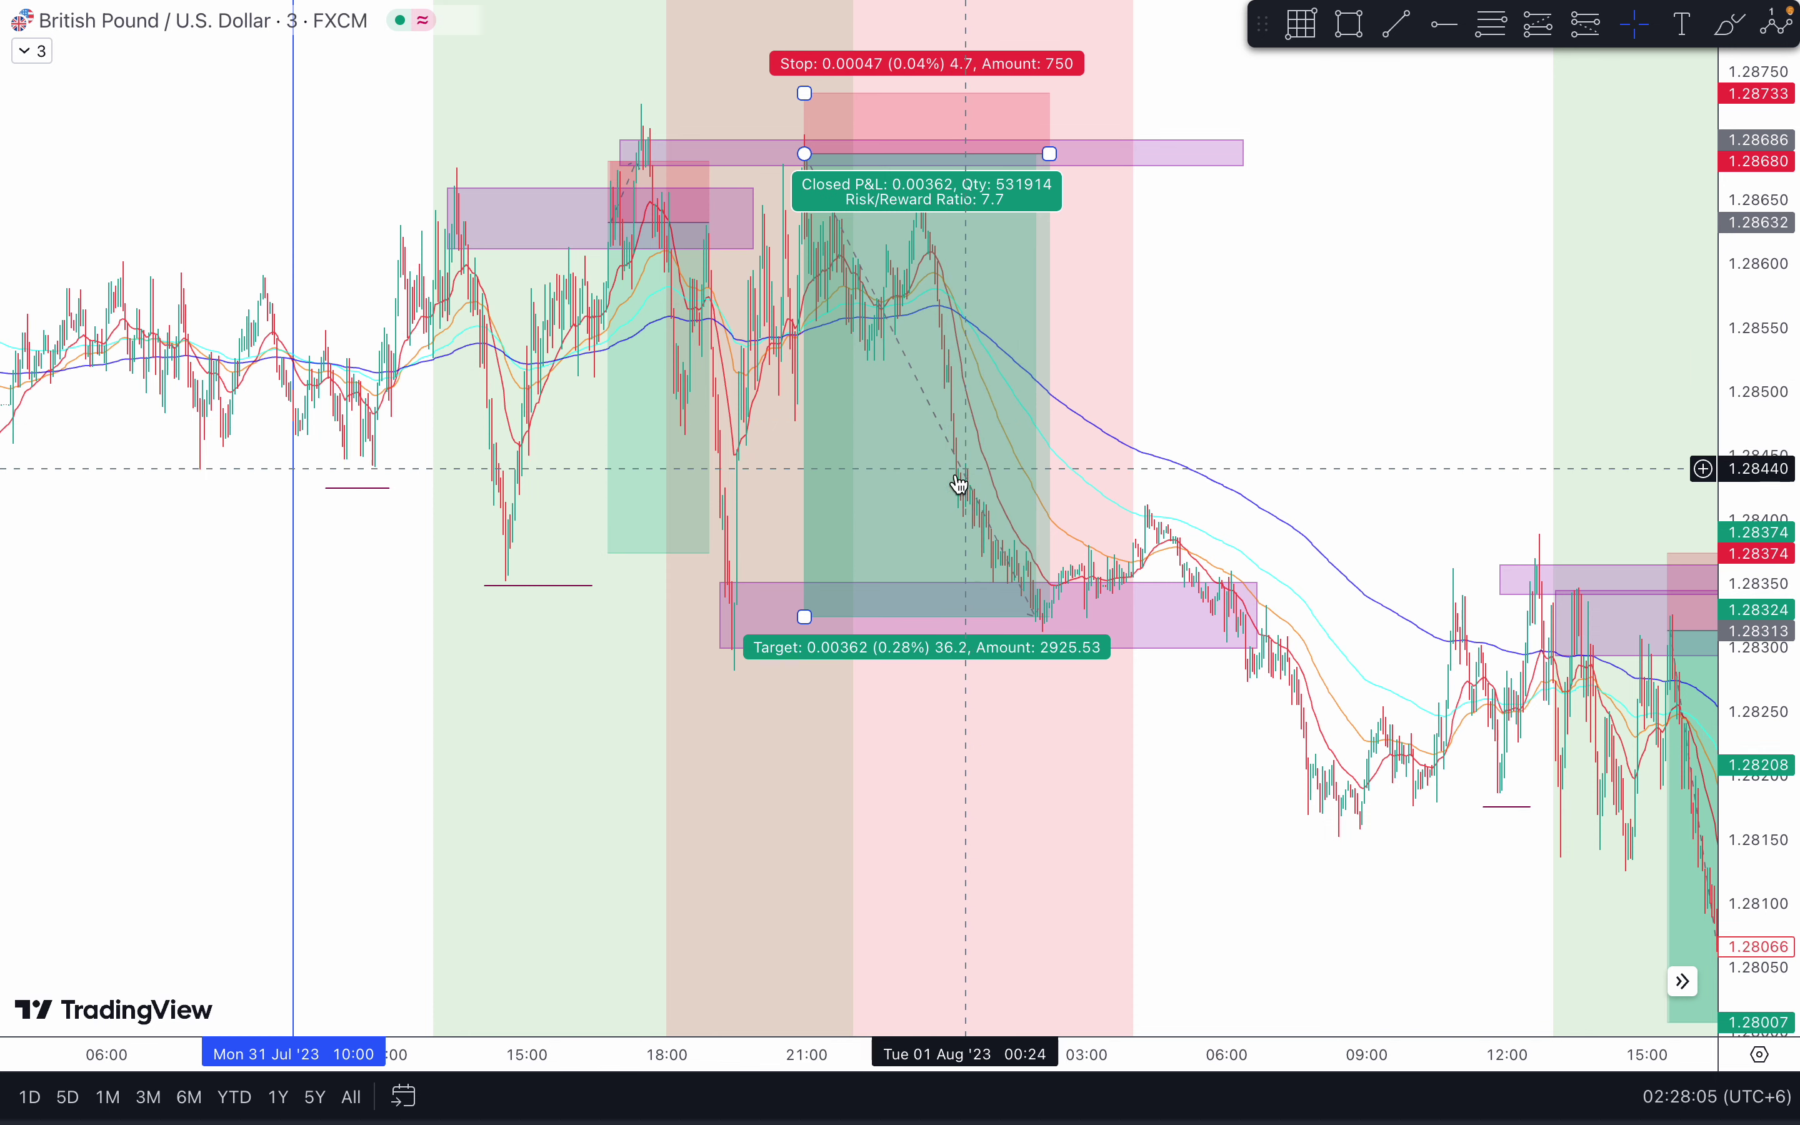
Step: Add the text note "4 Days - 22%" and place it in the empty area beneath the 2 August morning price action
scroll(1111, 702, down, 8)
scroll(1113, 702, right, 15)
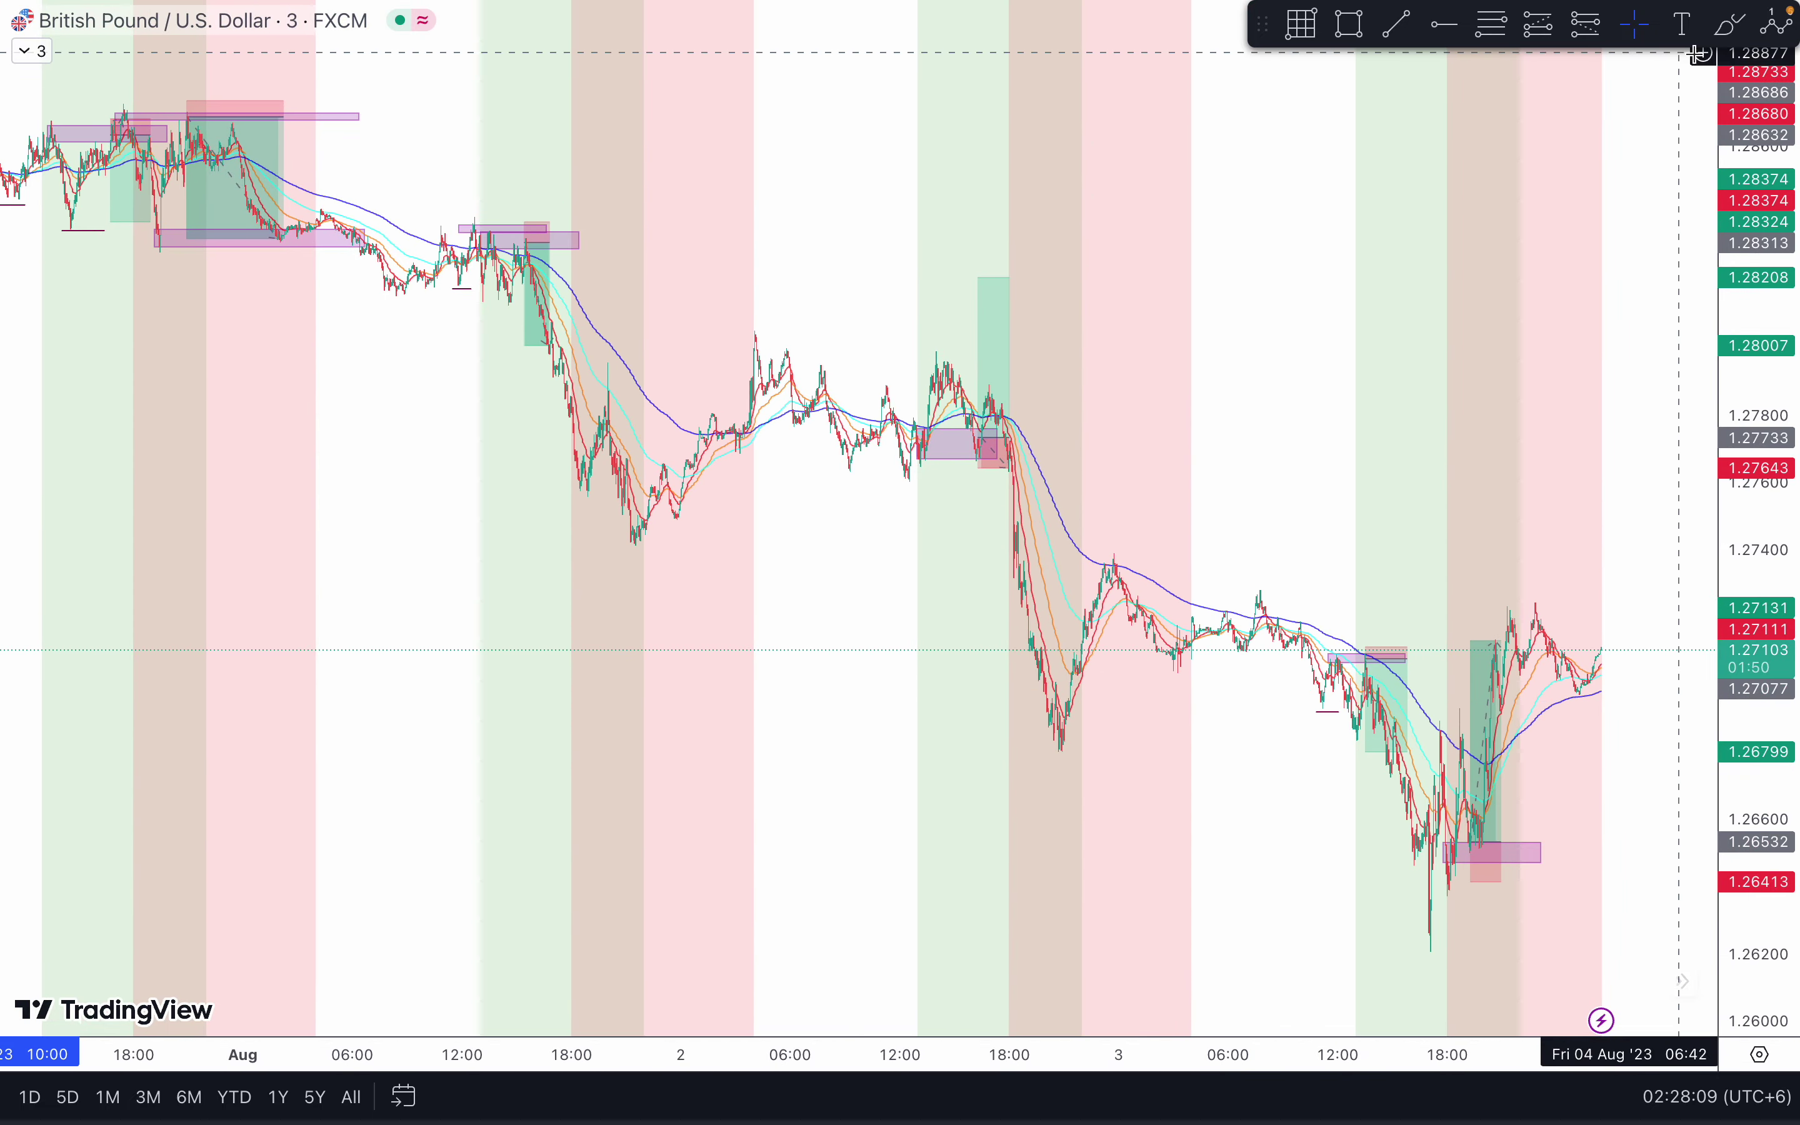
click(1685, 24)
click(877, 615)
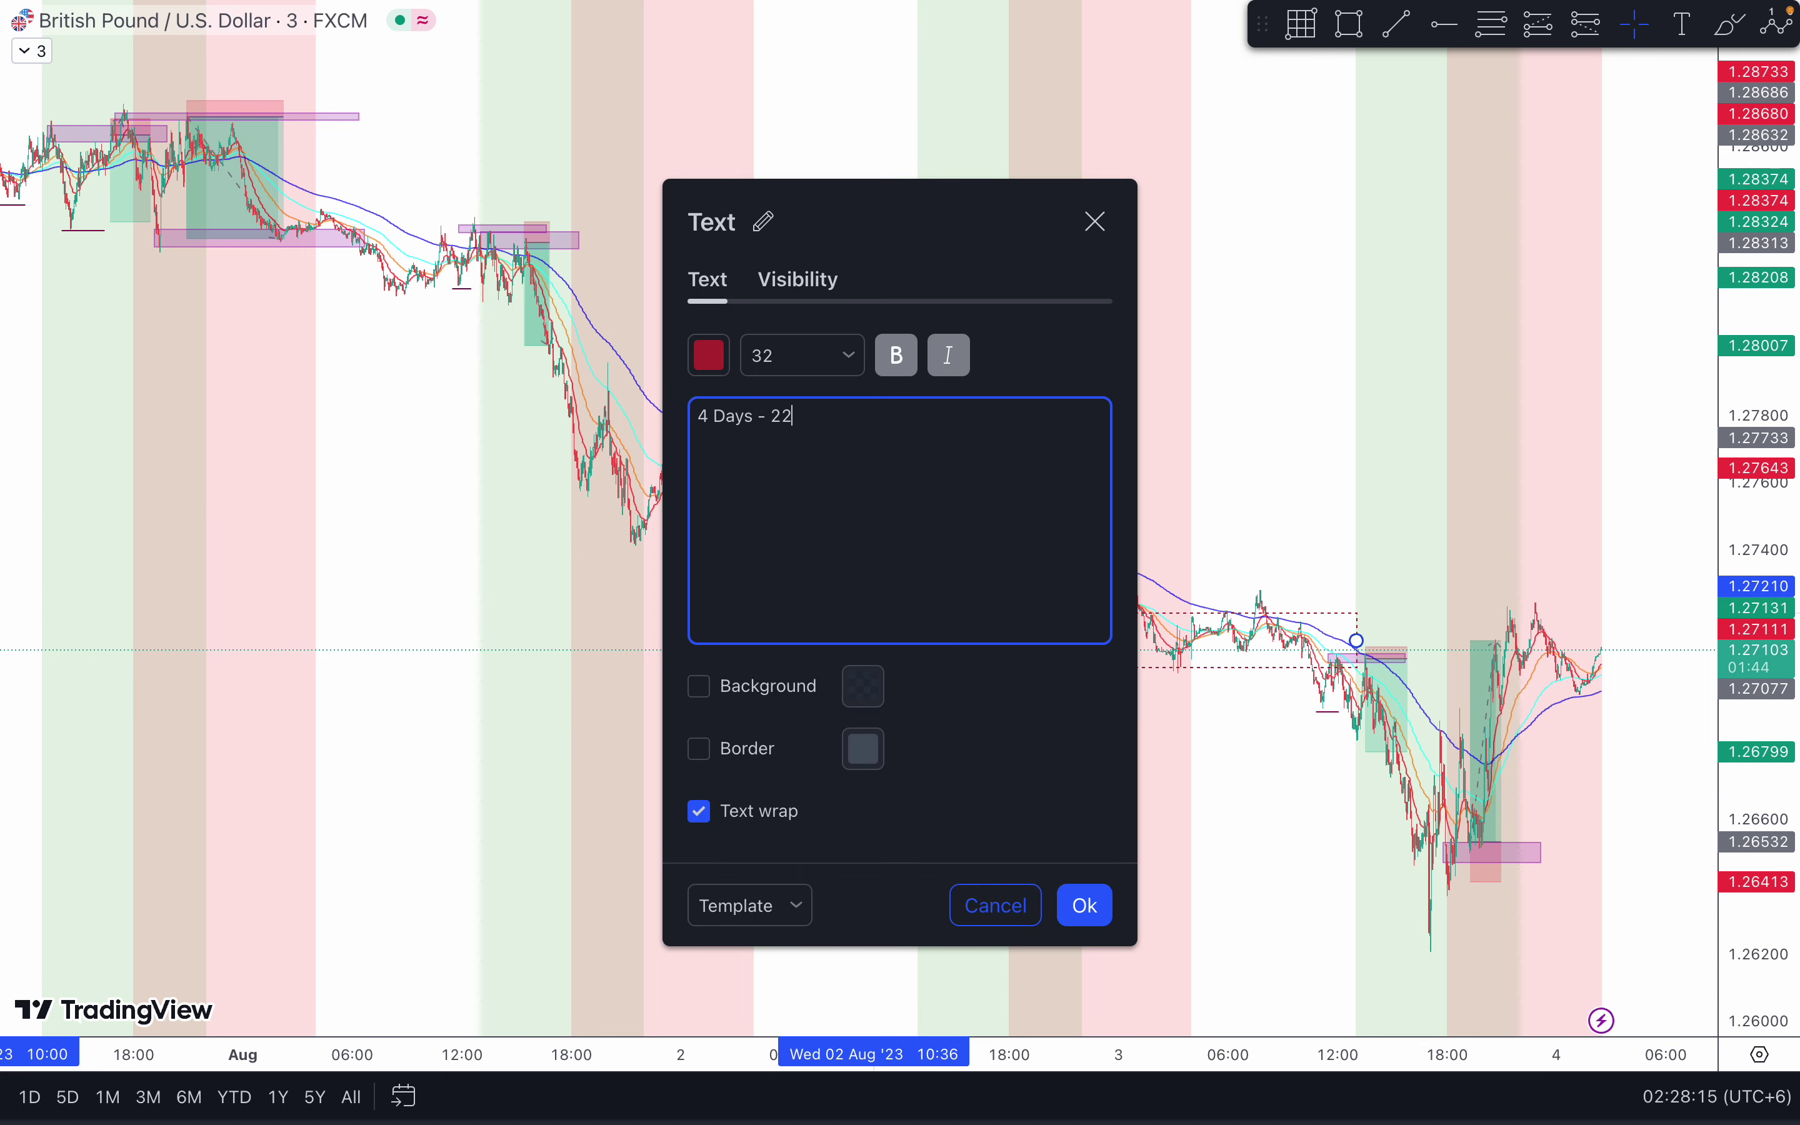
click(1088, 906)
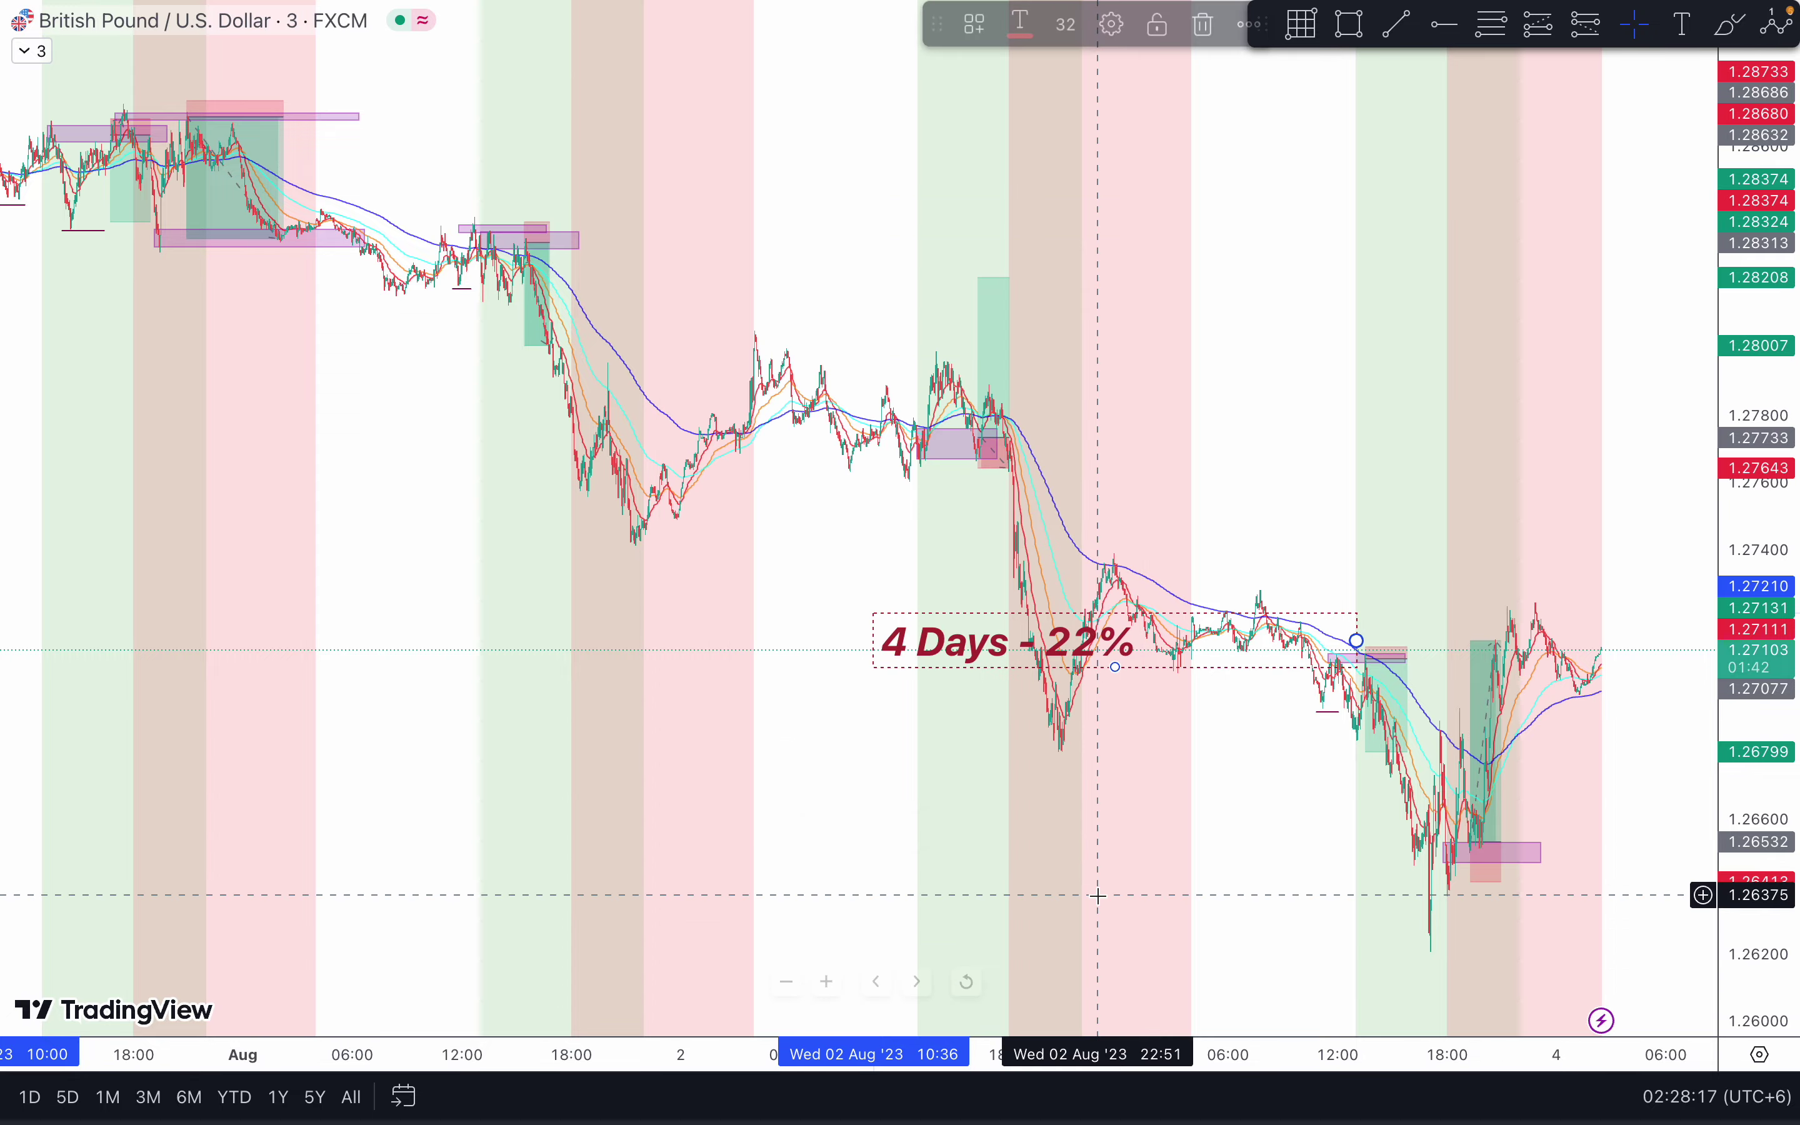
drag(1006, 654, 834, 681)
click(840, 582)
Step: Review the week's marked zones and trades from 31 July to 3 August around the text note
scroll(841, 583, up, 3)
scroll(841, 583, left, 3)
scroll(841, 583, up, 1)
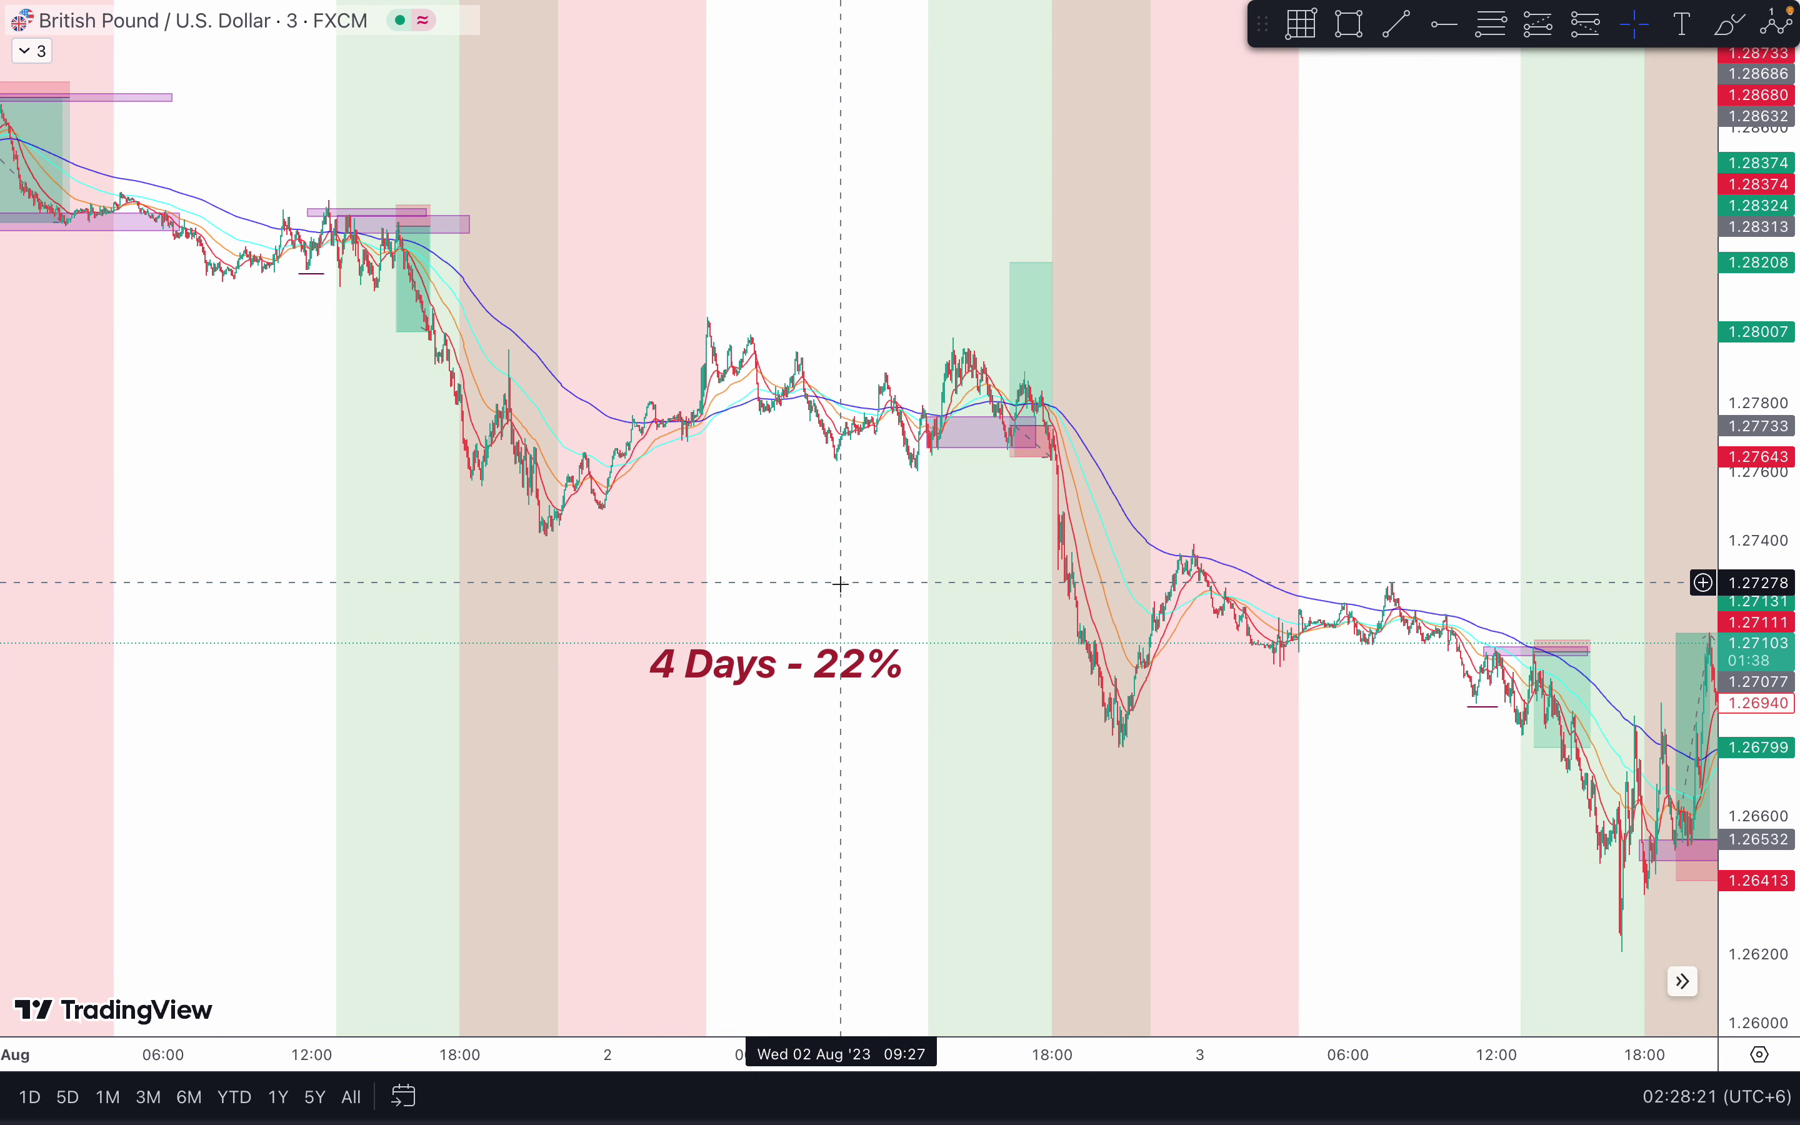
scroll(1284, 684, left, 1)
scroll(1285, 683, left, 2)
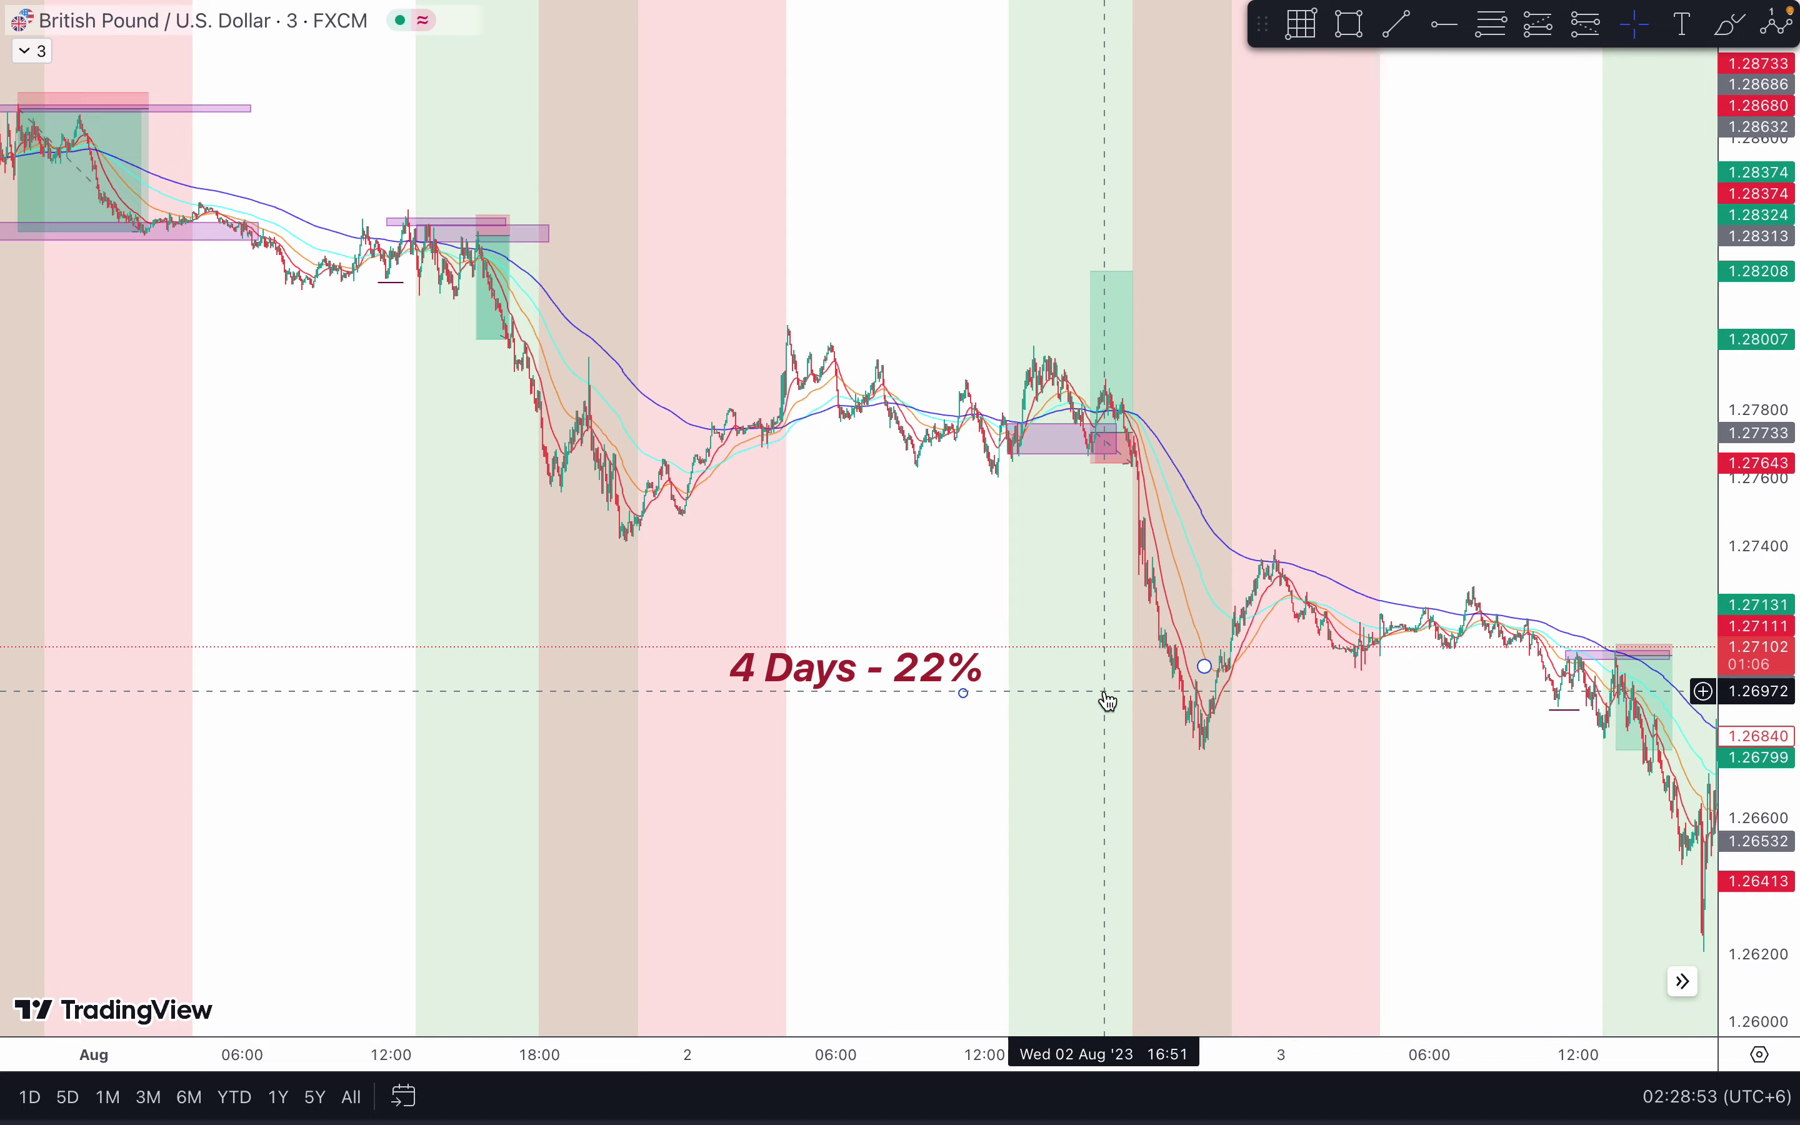
scroll(1105, 699, up, 3)
scroll(1154, 550, down, 1)
scroll(1158, 559, down, 1)
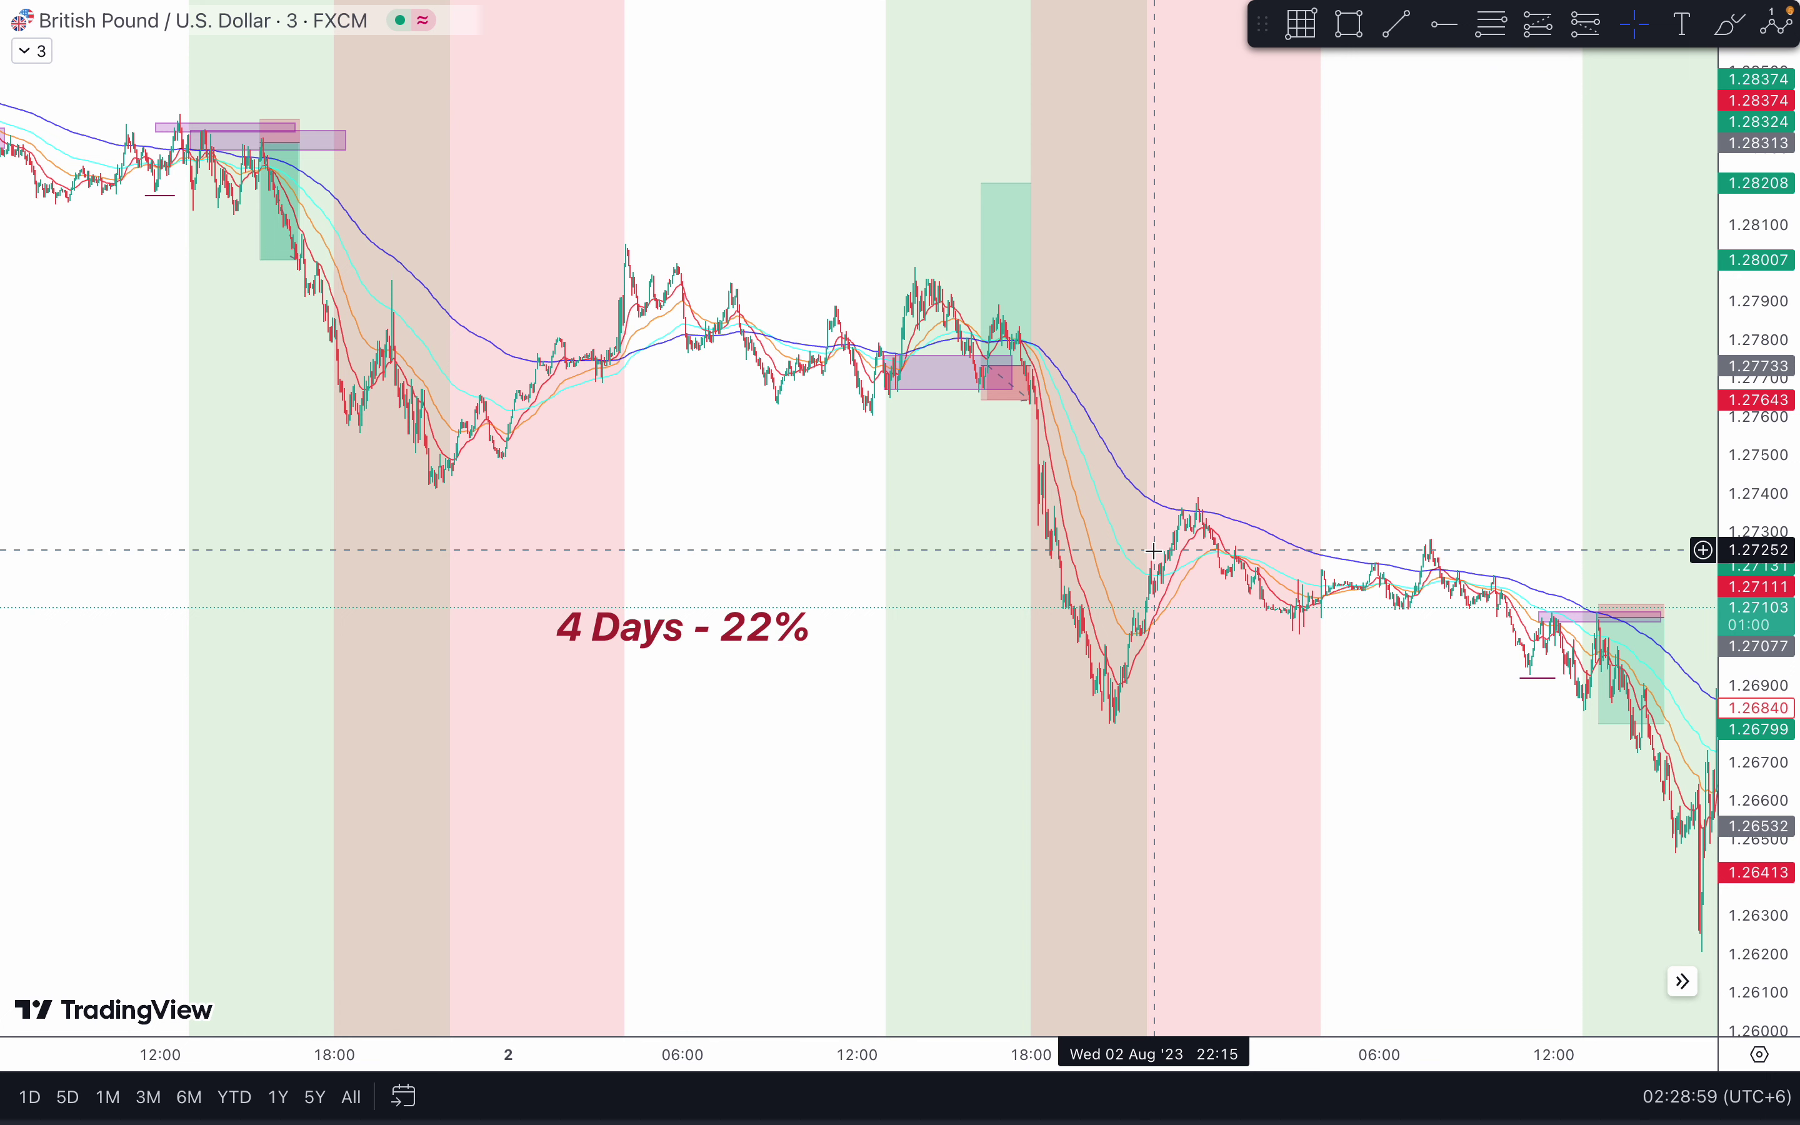
scroll(1155, 550, left, 10)
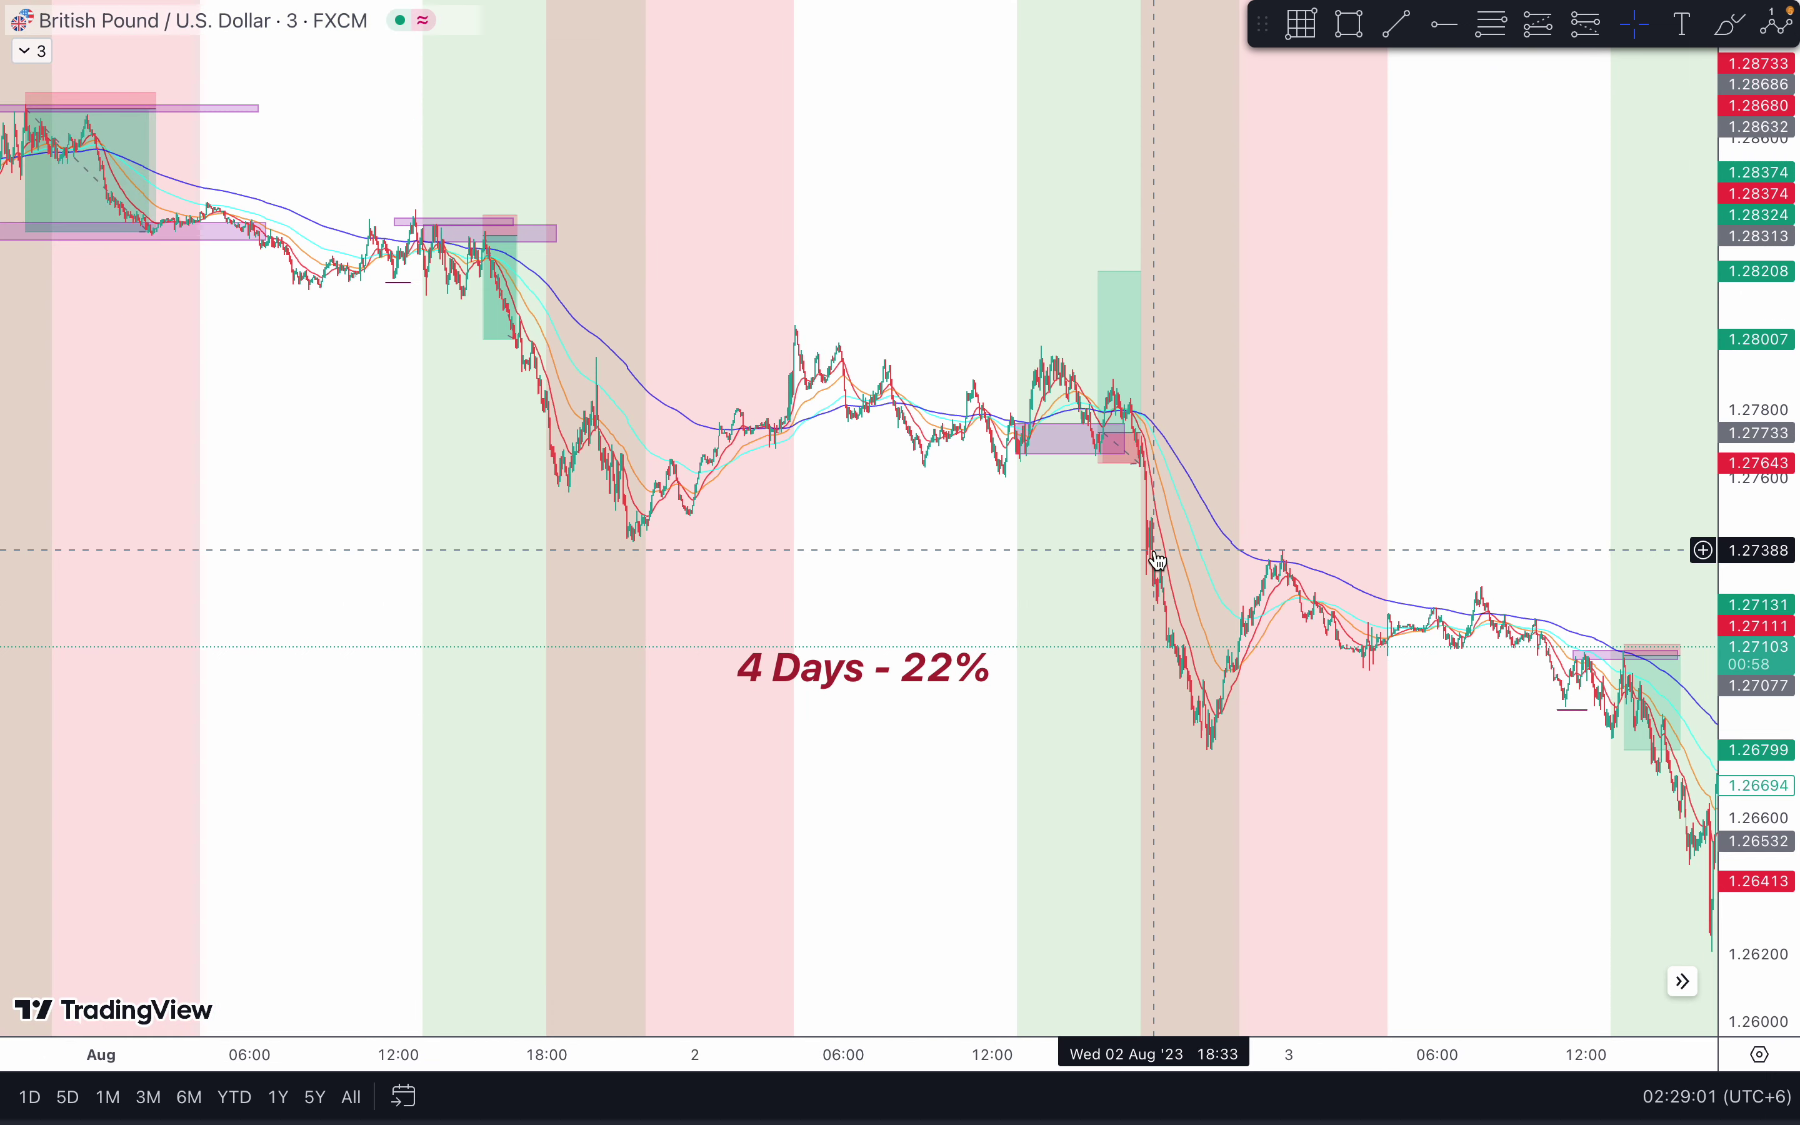
Step: Examine the late 31 July short and the 1 August short up close, then the 2 August long trade
scroll(851, 527, up, 8)
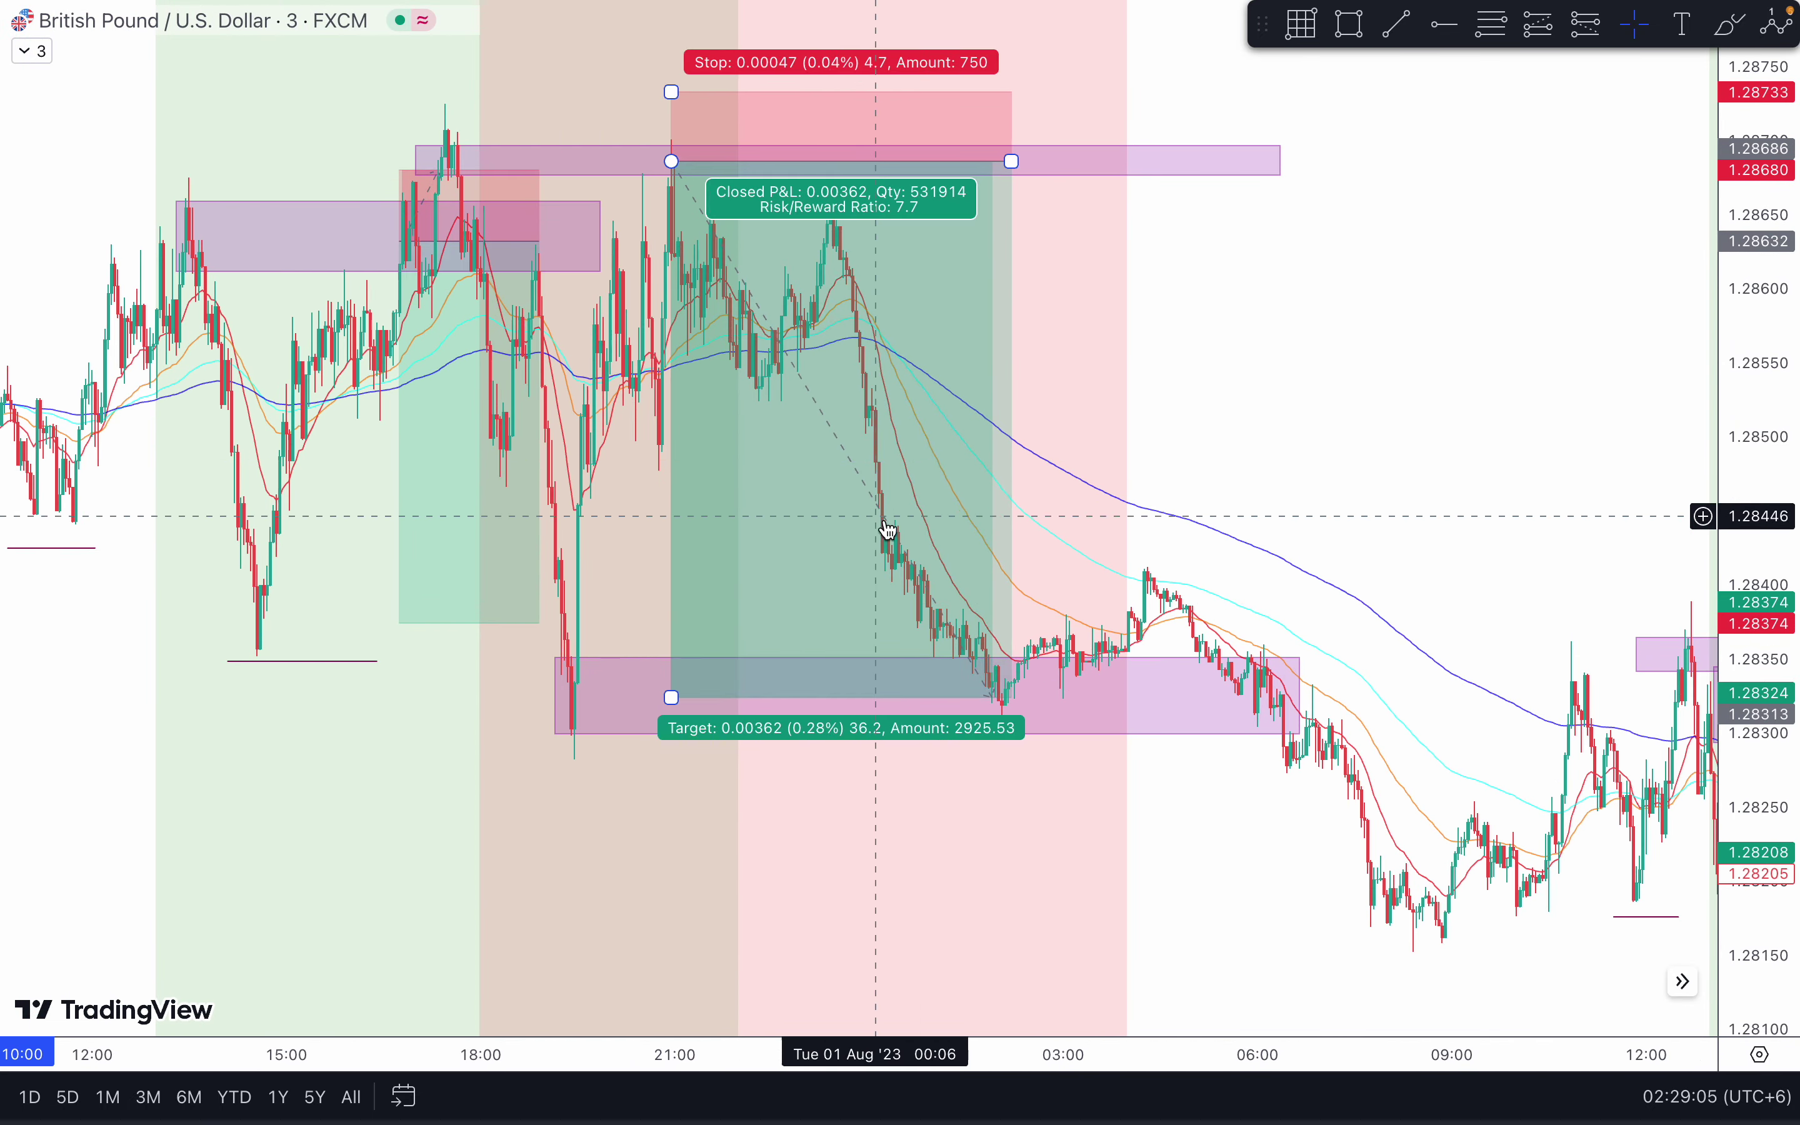
scroll(968, 629, down, 5)
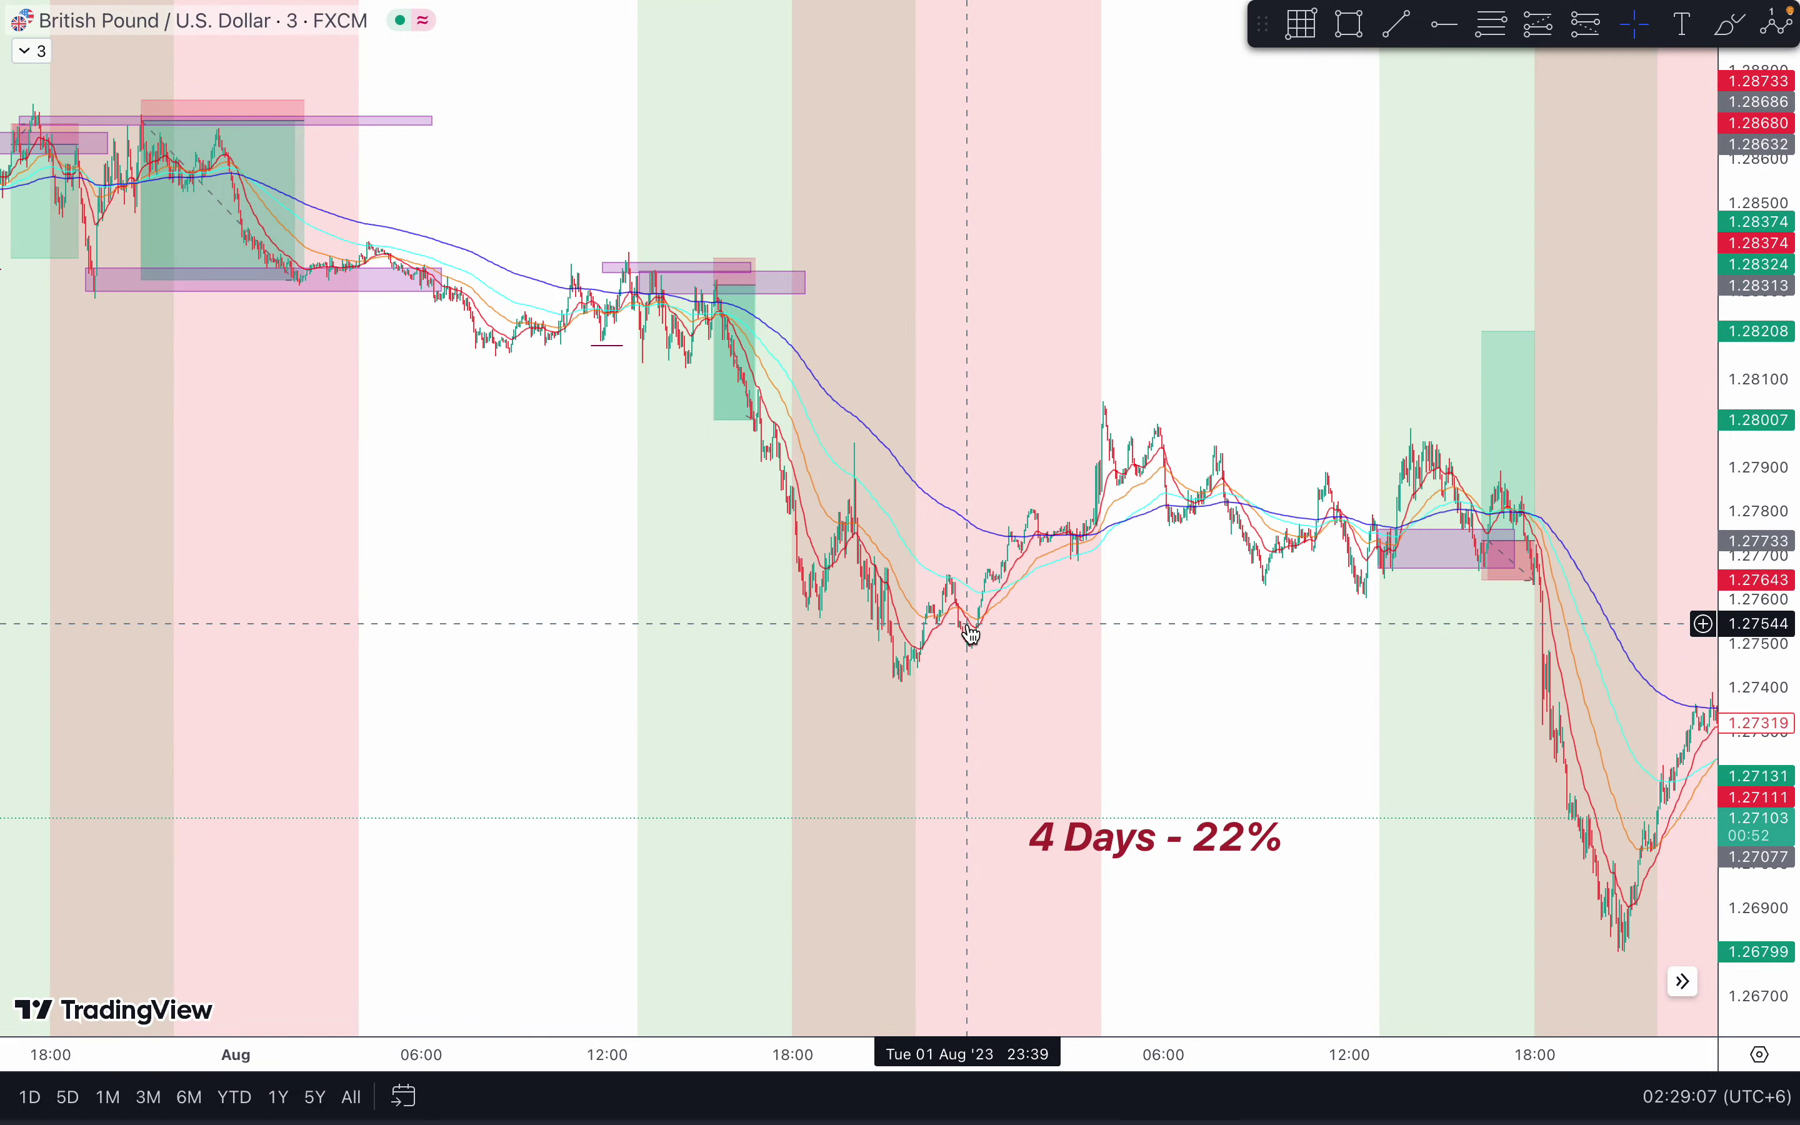
scroll(968, 625, up, 8)
scroll(968, 625, up, 2)
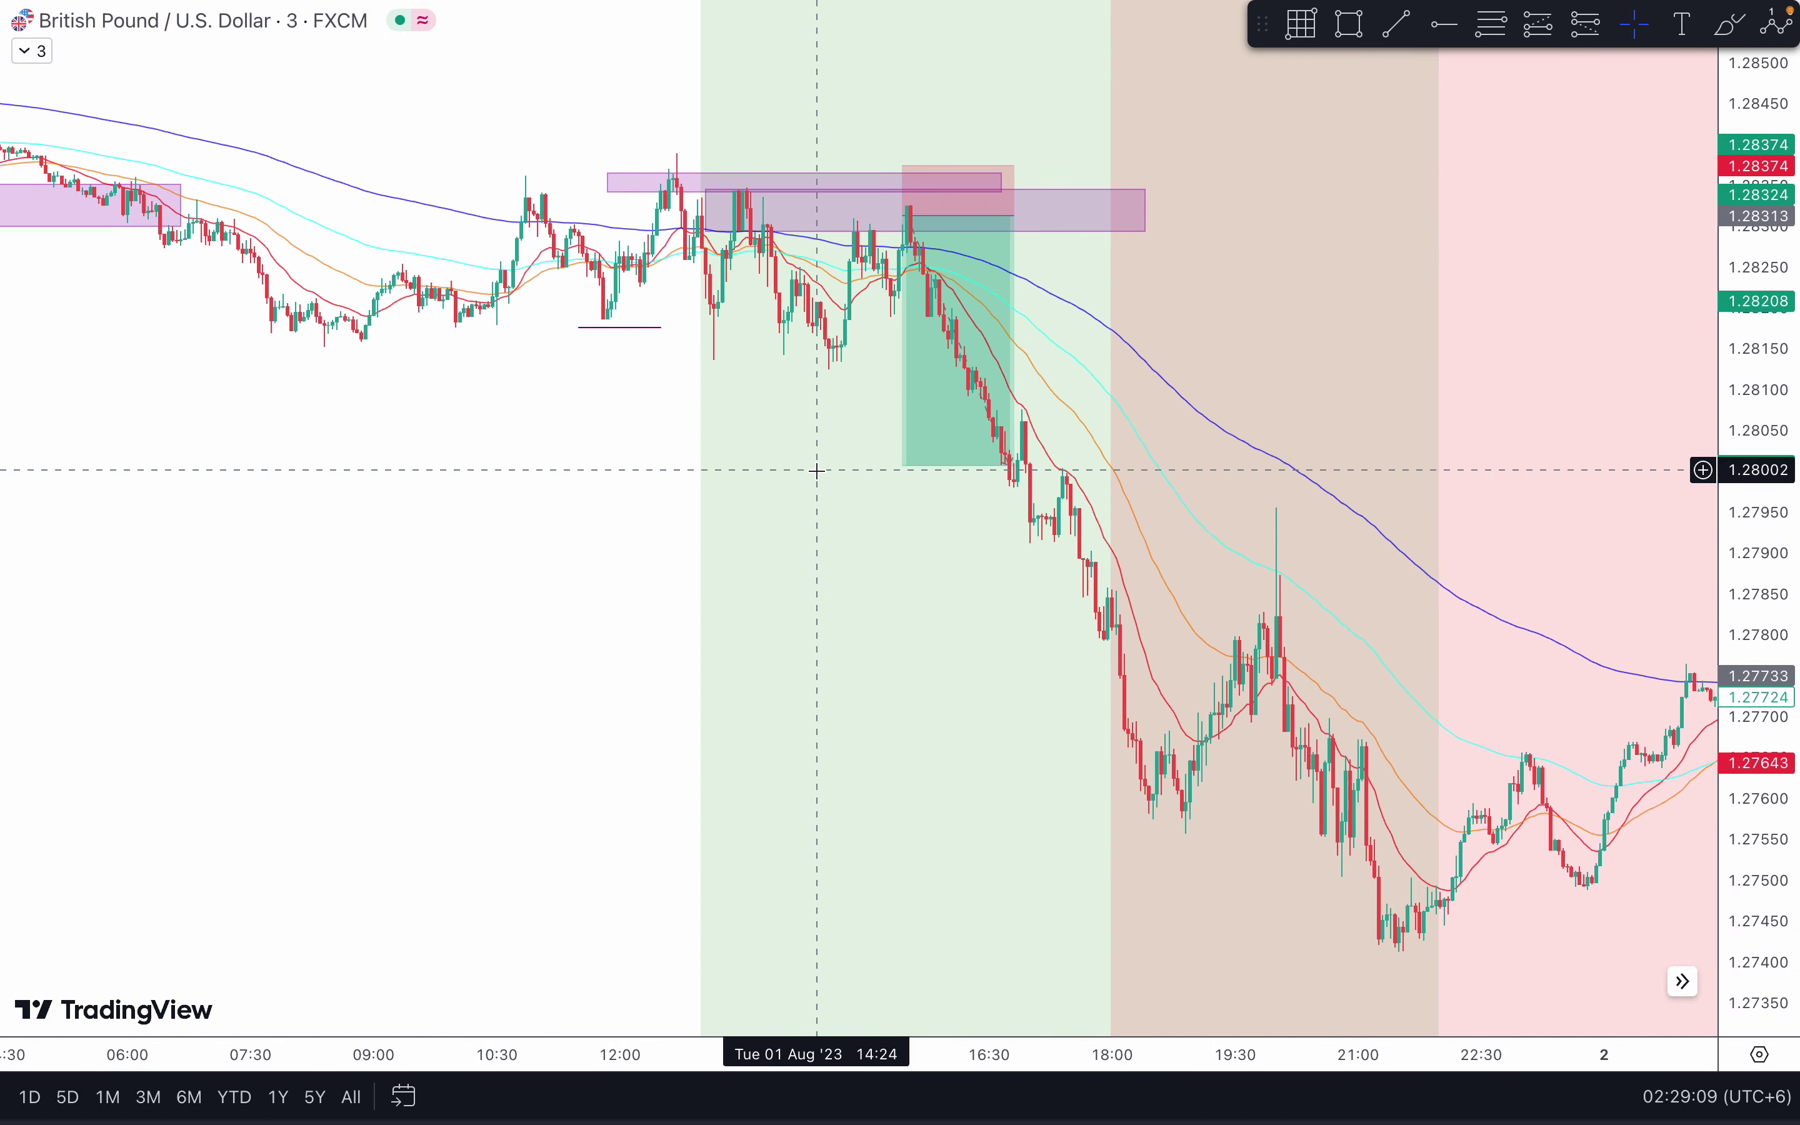
scroll(1020, 502, right, 8)
scroll(1020, 502, down, 5)
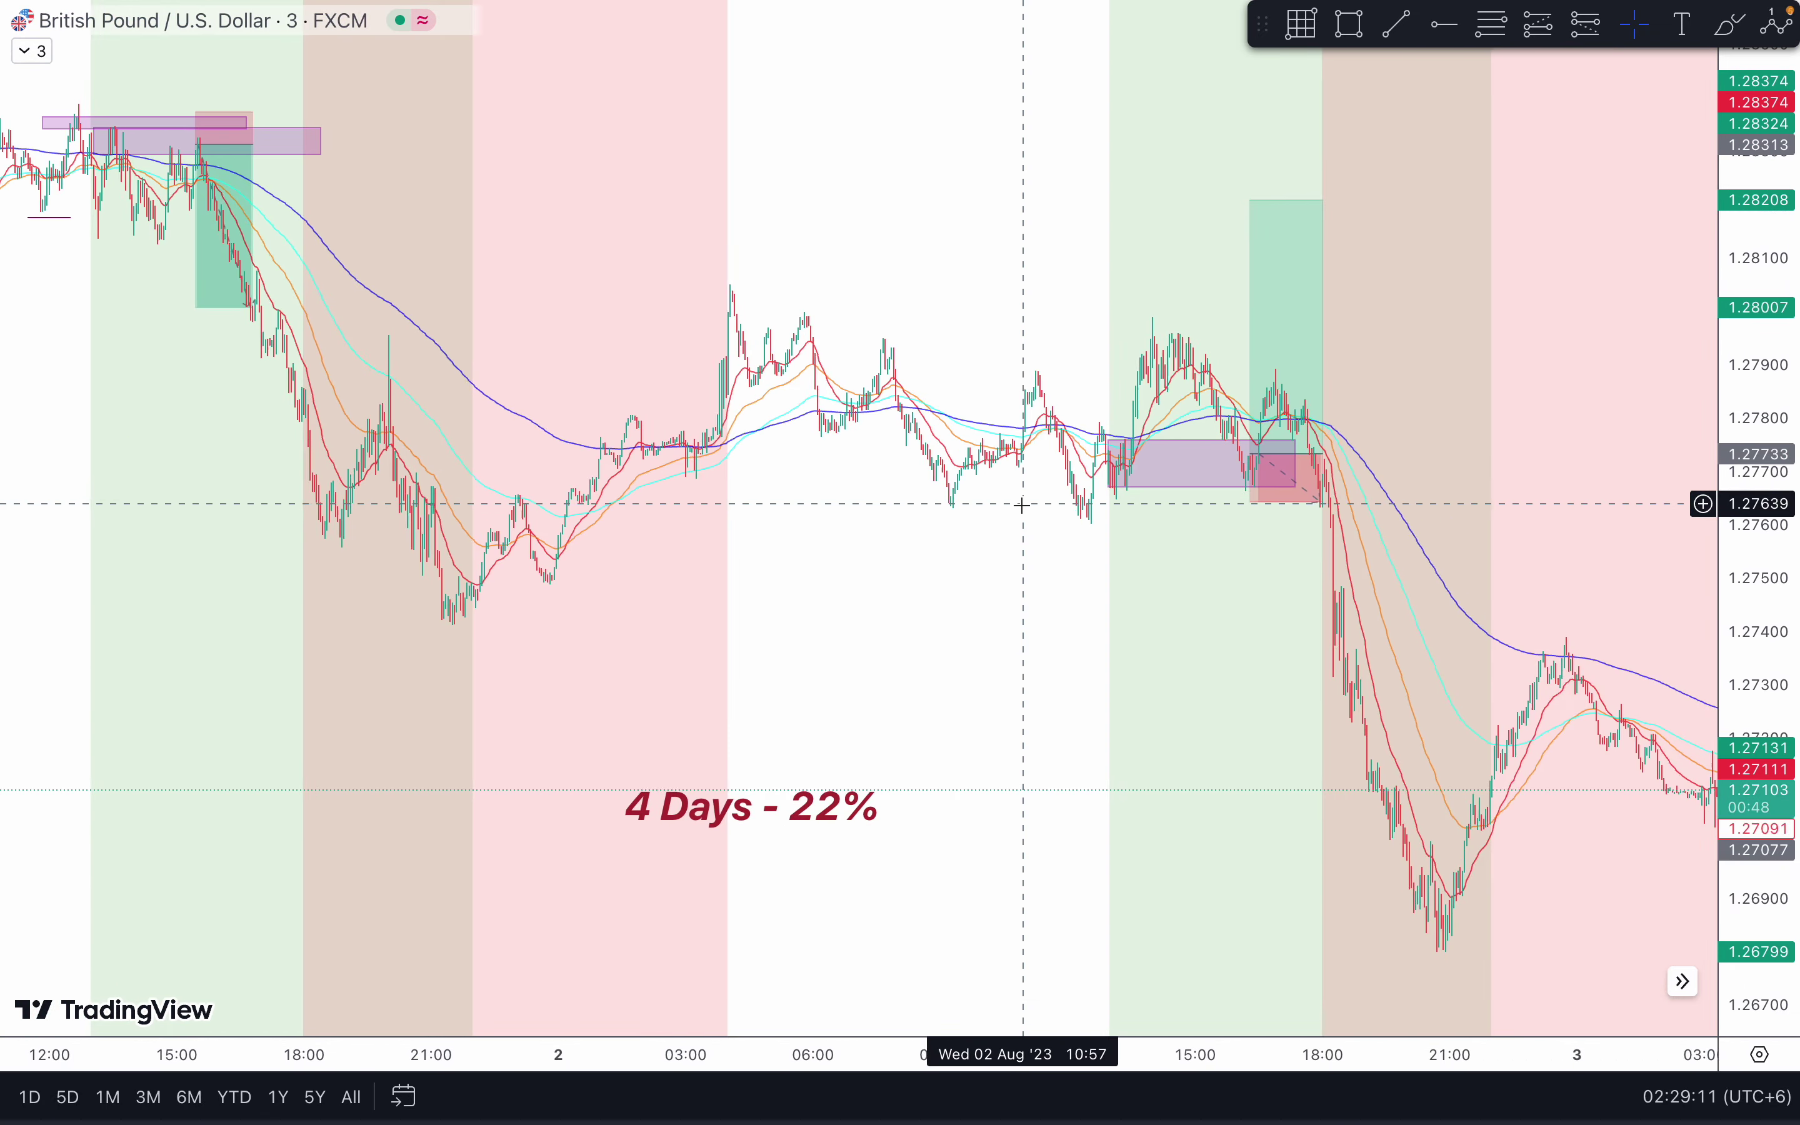
Step: Examine the 3 August short trade and the long trade at the demand zone up close
scroll(1262, 447, right, 5)
scroll(1257, 441, down, 4)
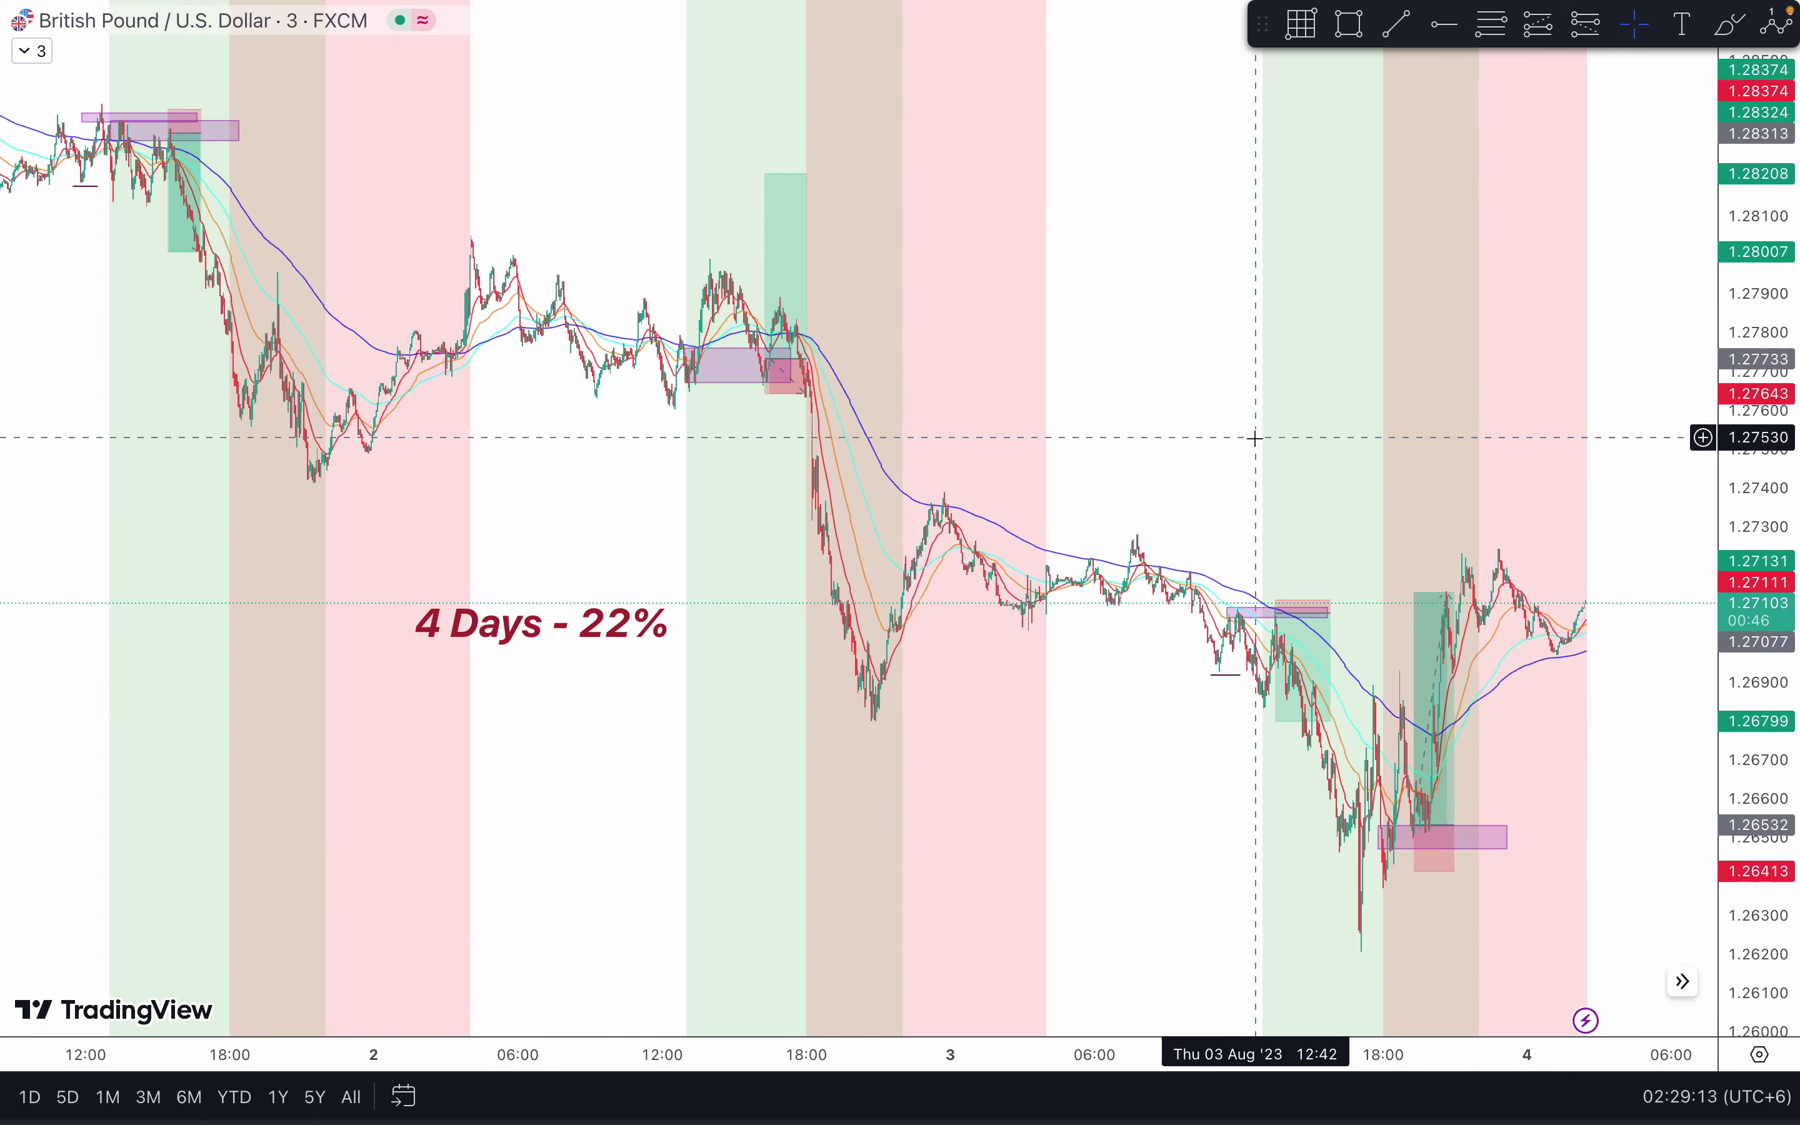
scroll(1370, 715, up, 6)
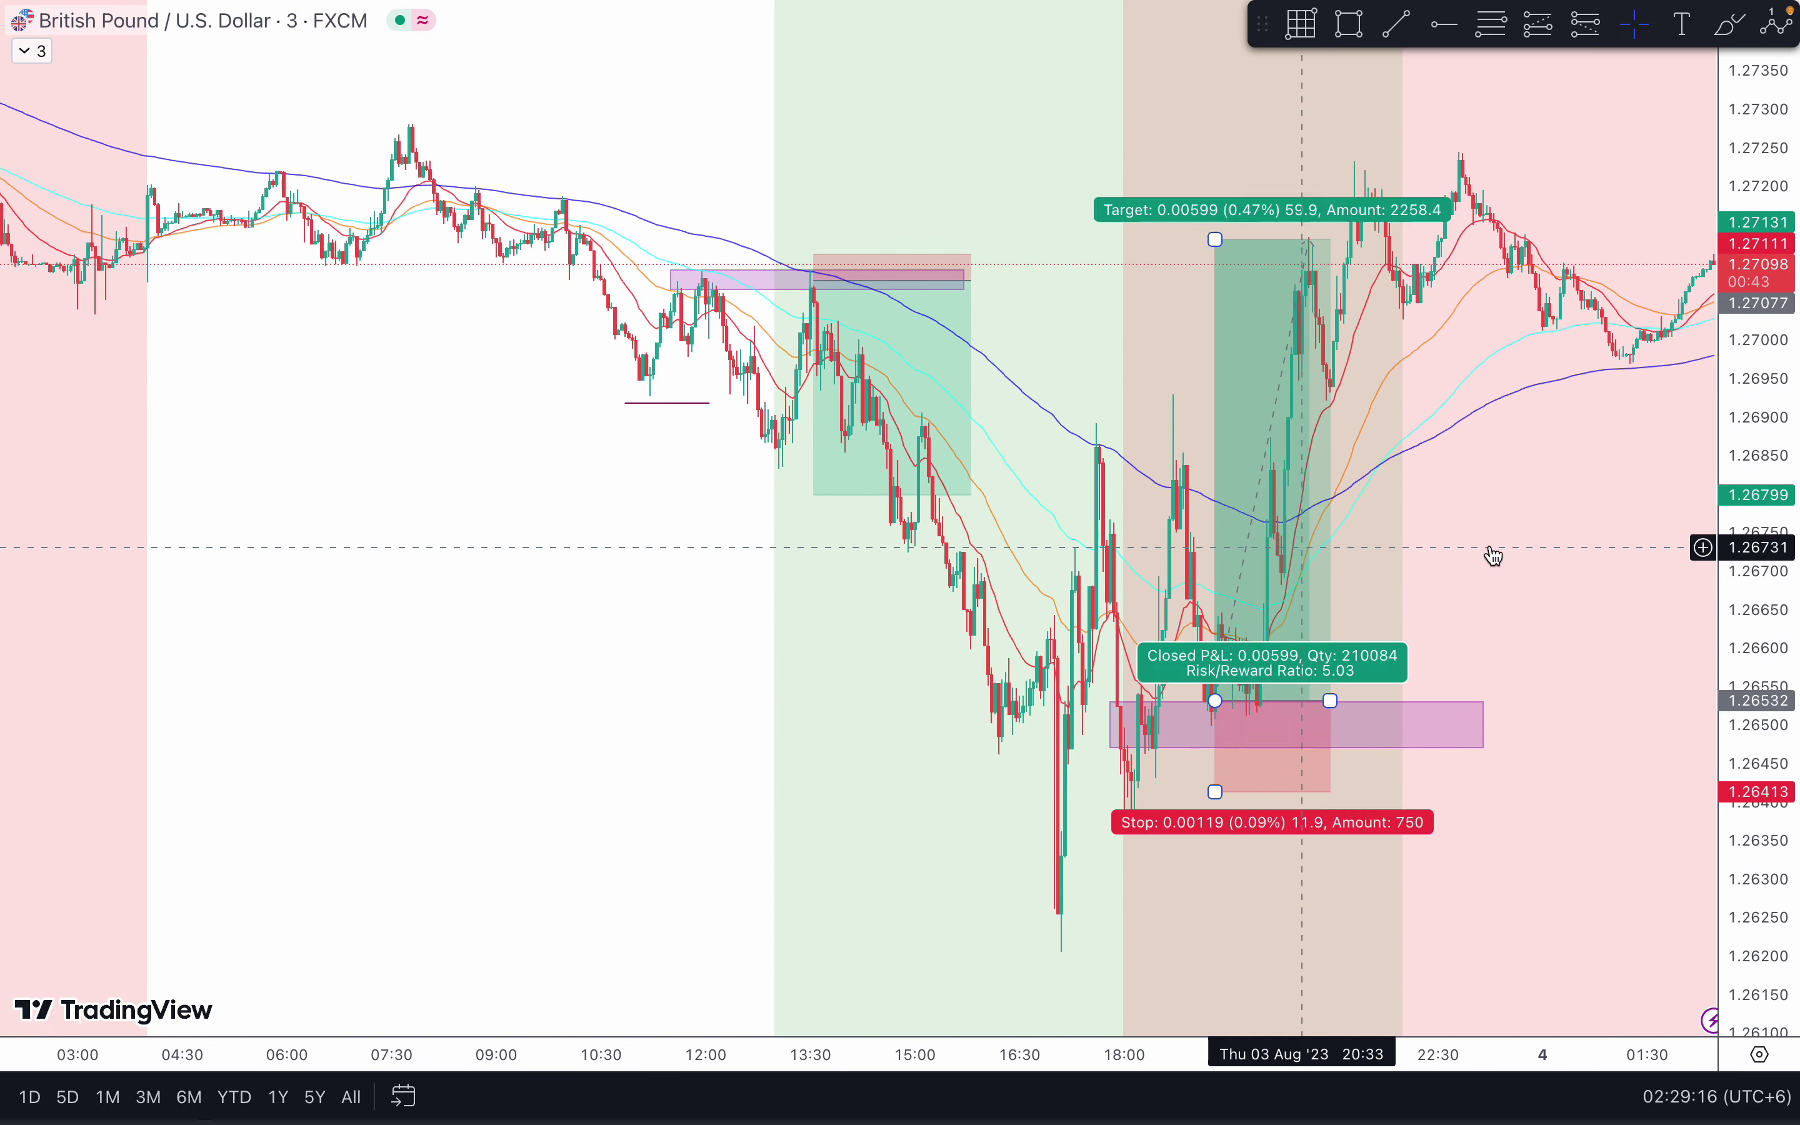
click(1497, 555)
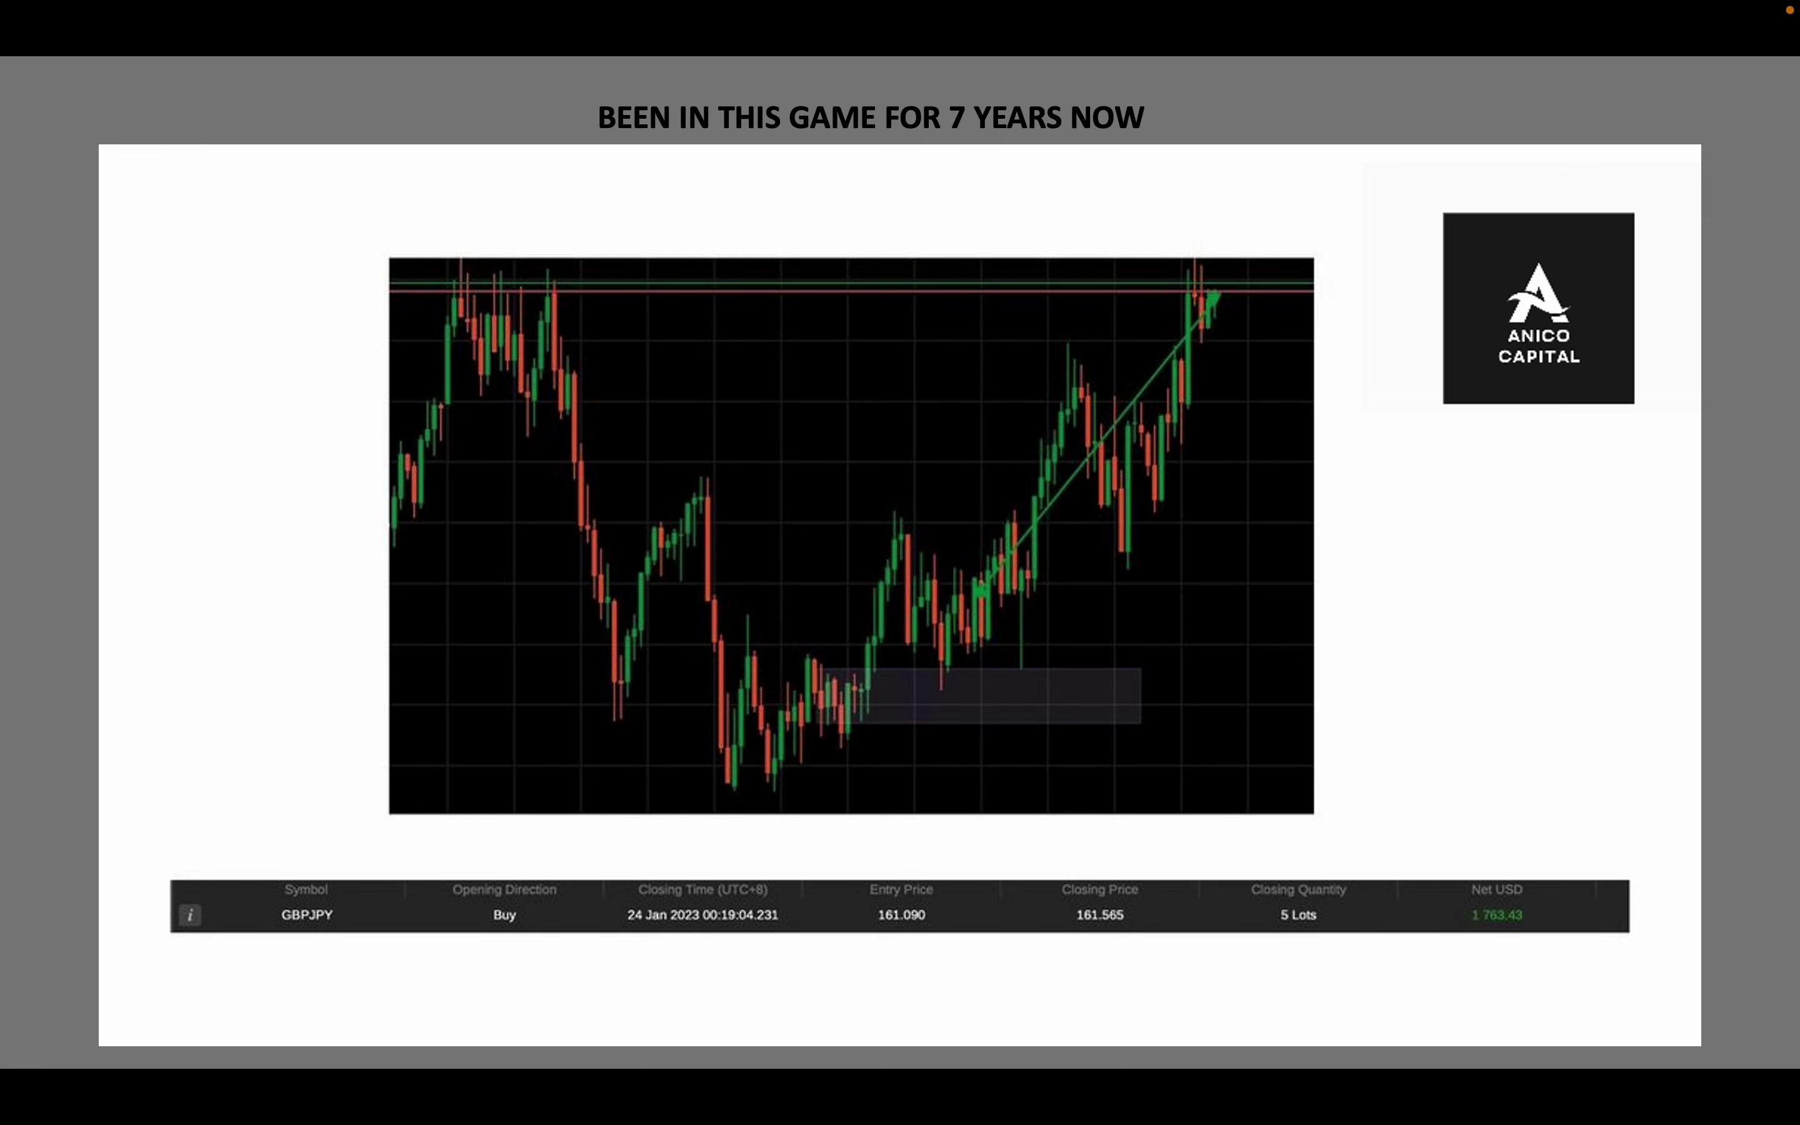
key(Right)
key(Right)
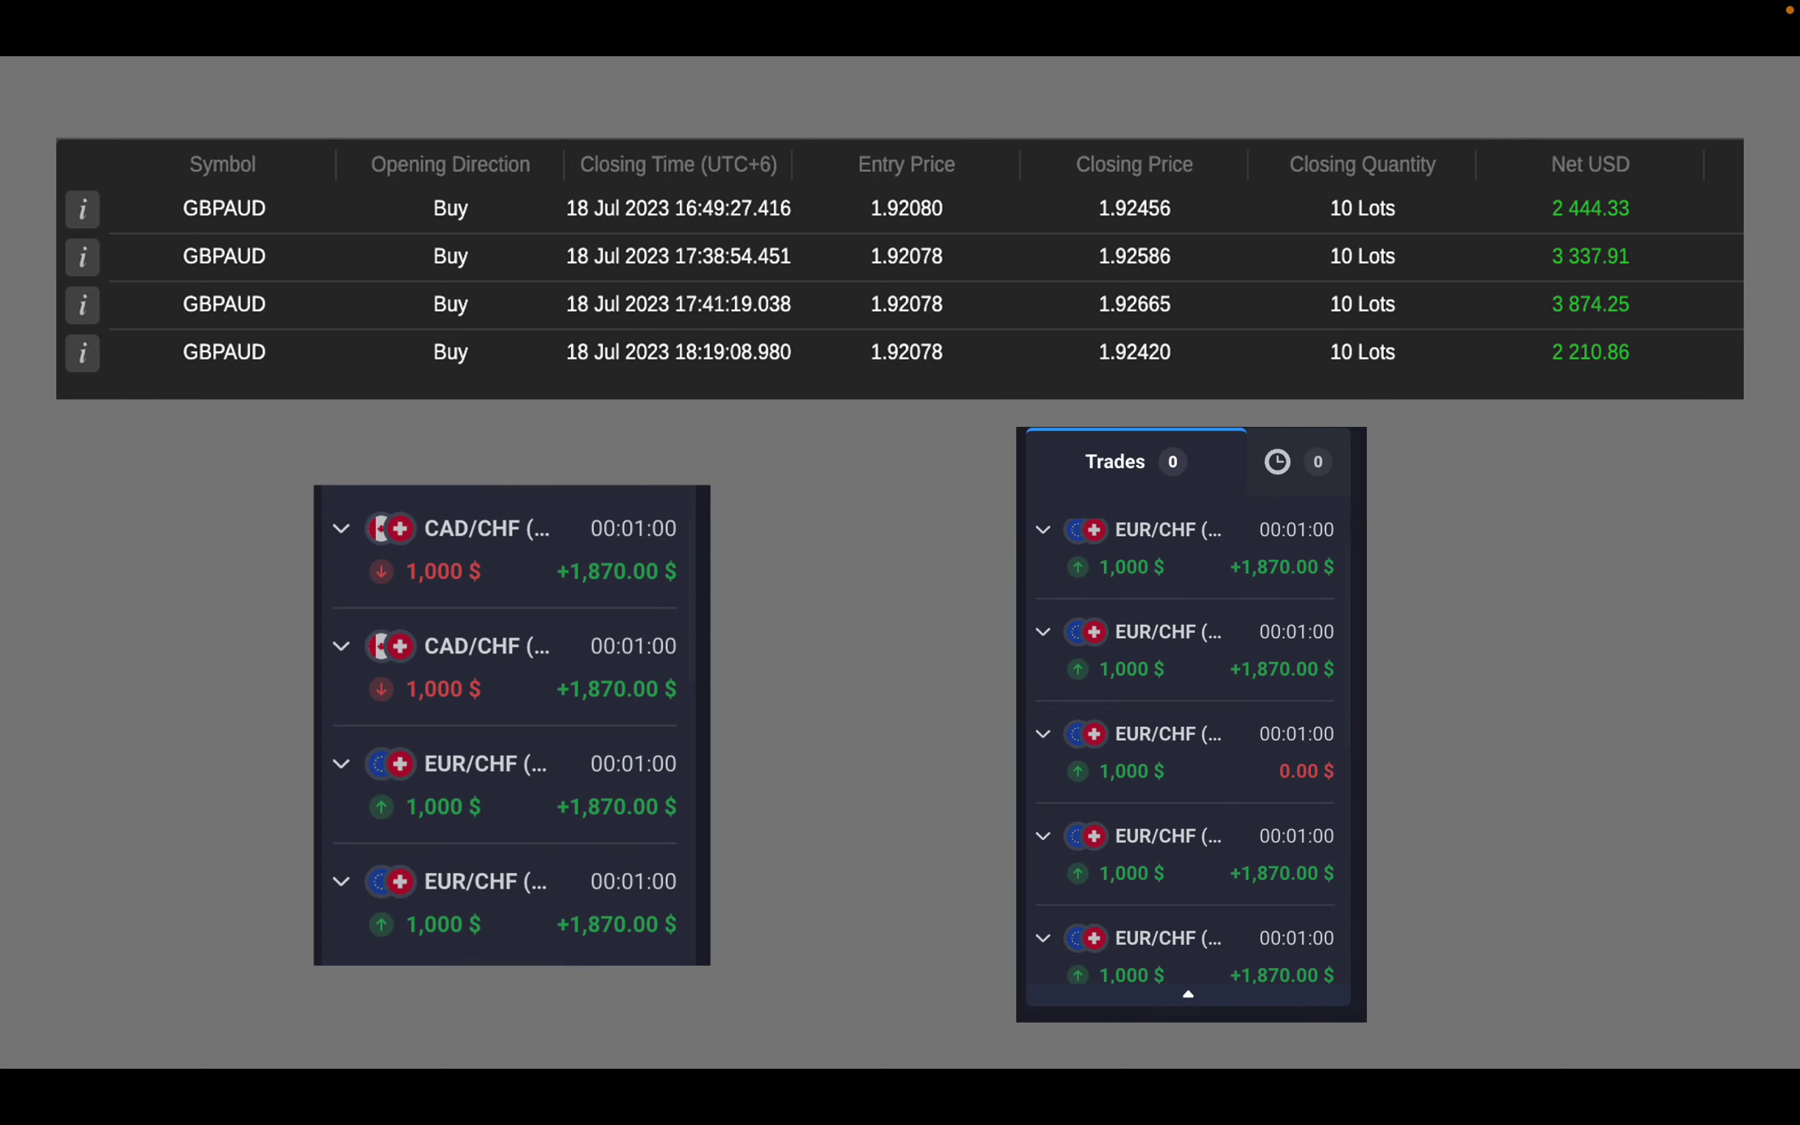
key(Right)
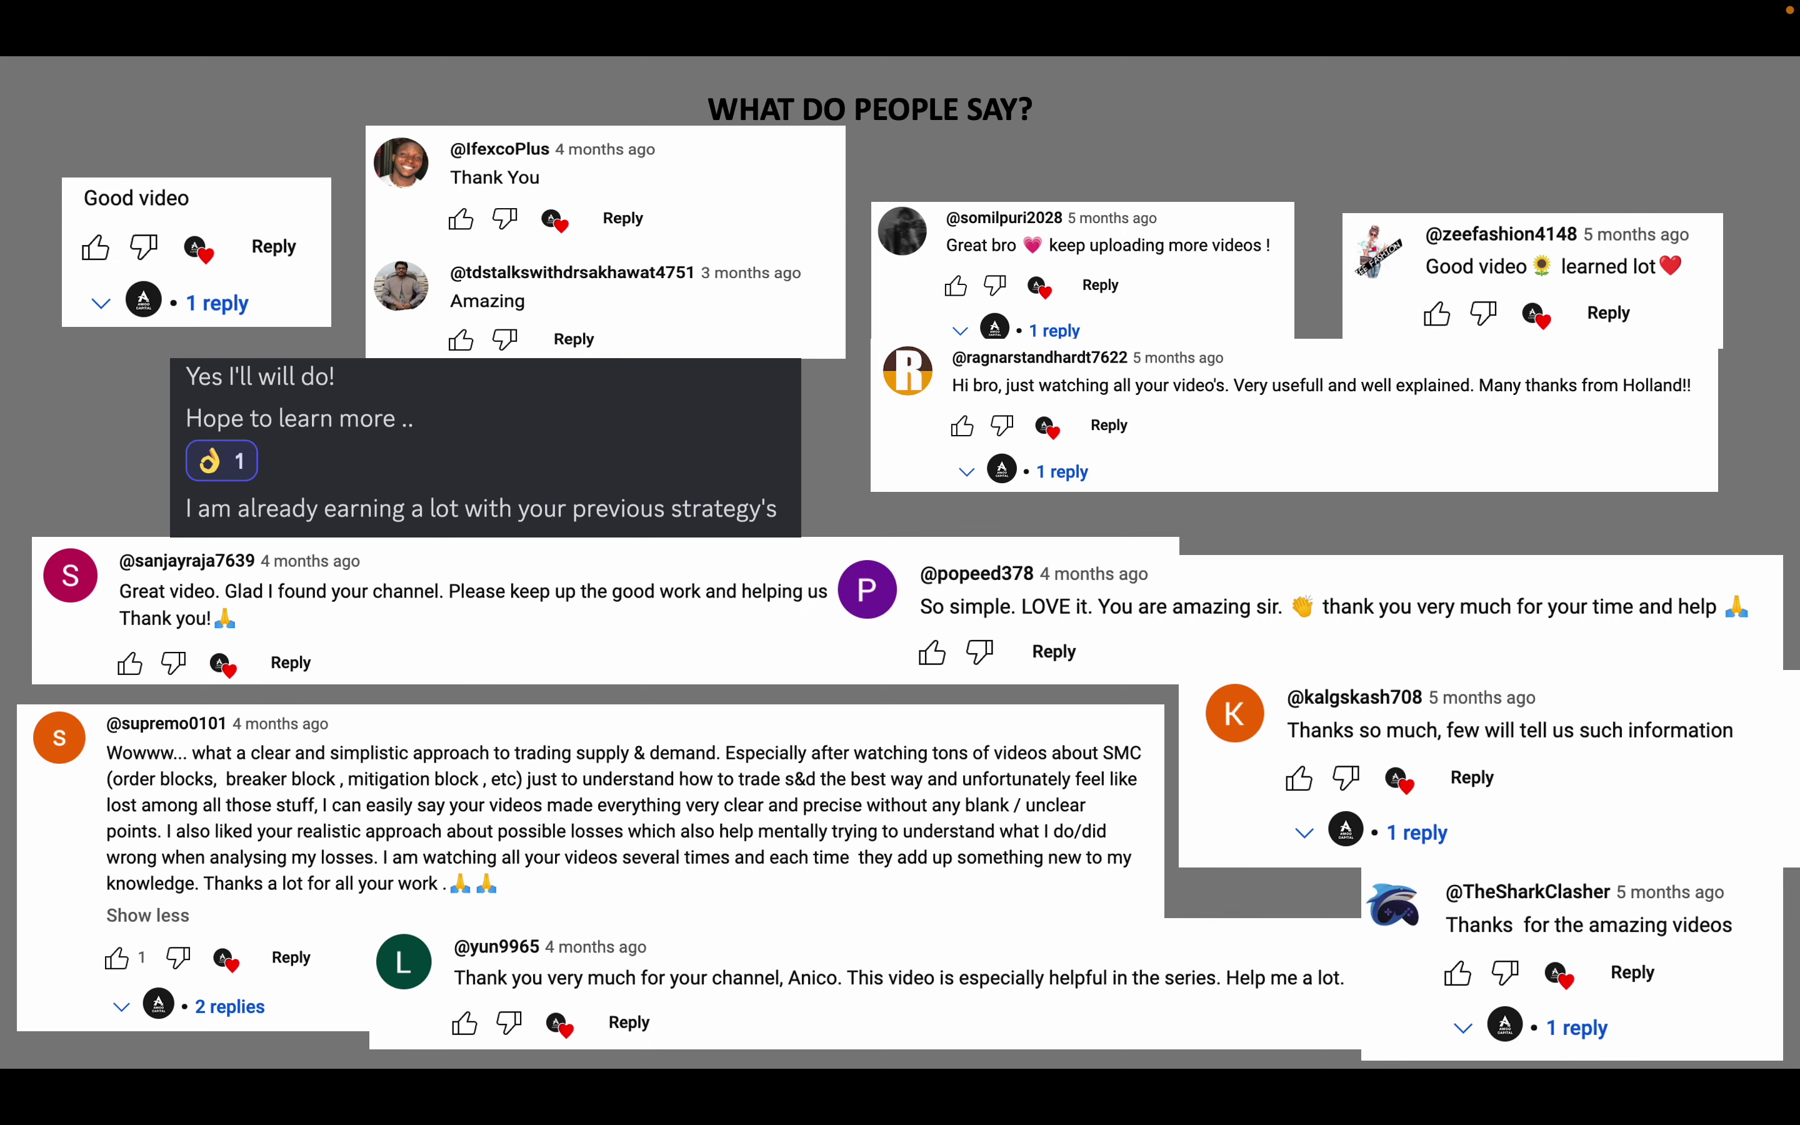
key(Right)
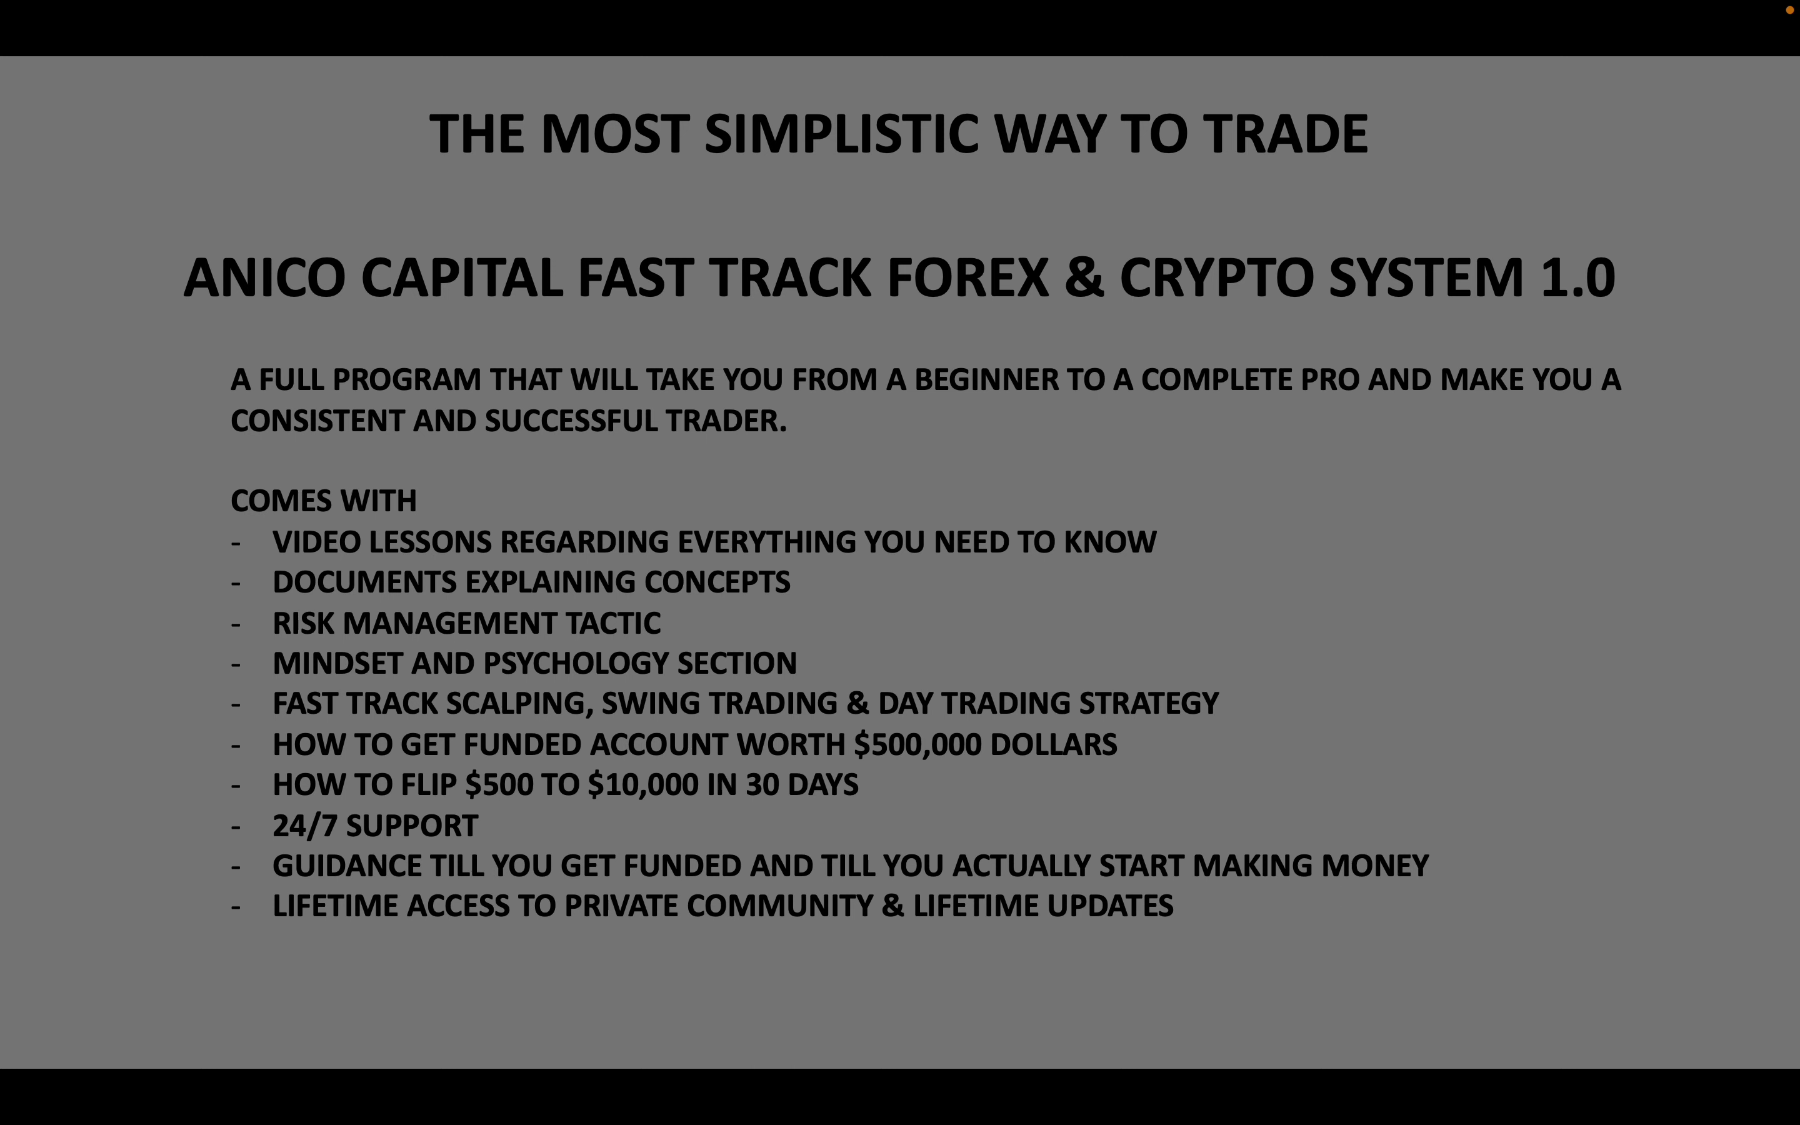
key(Right)
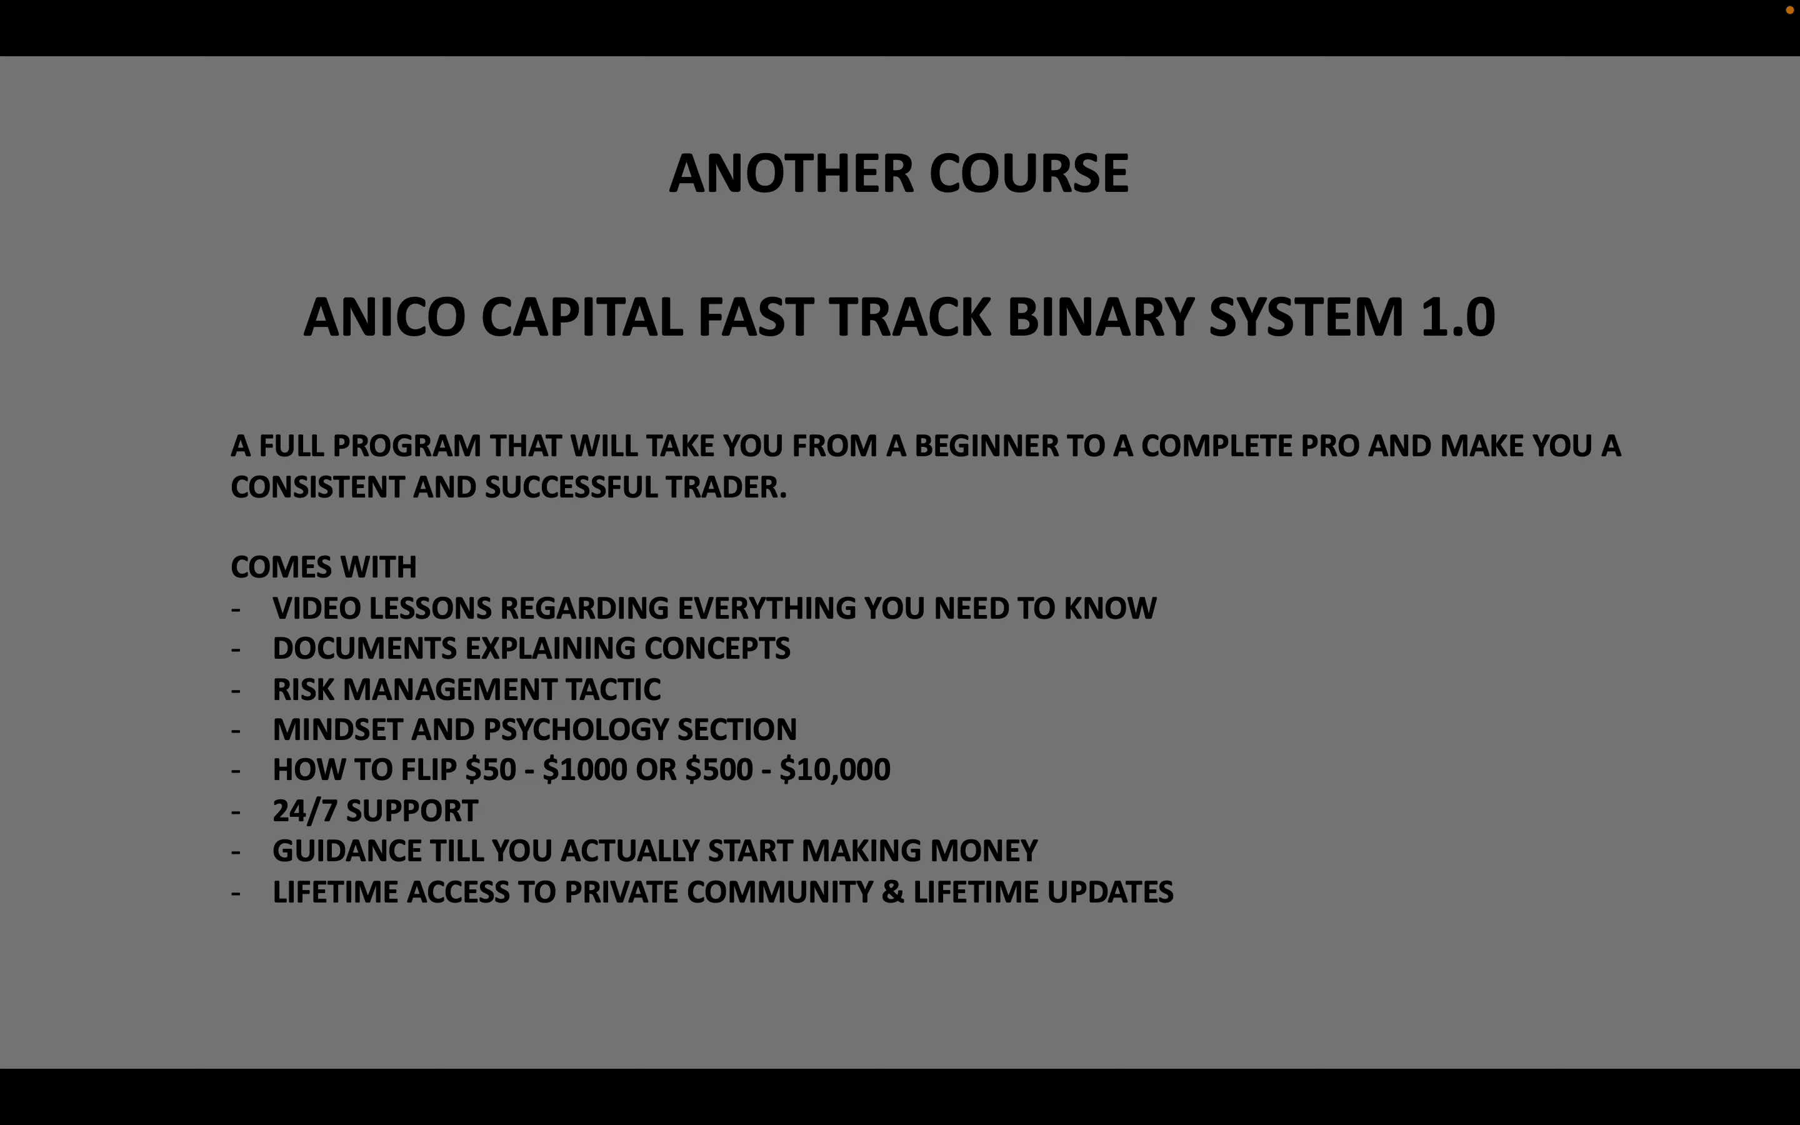
key(Right)
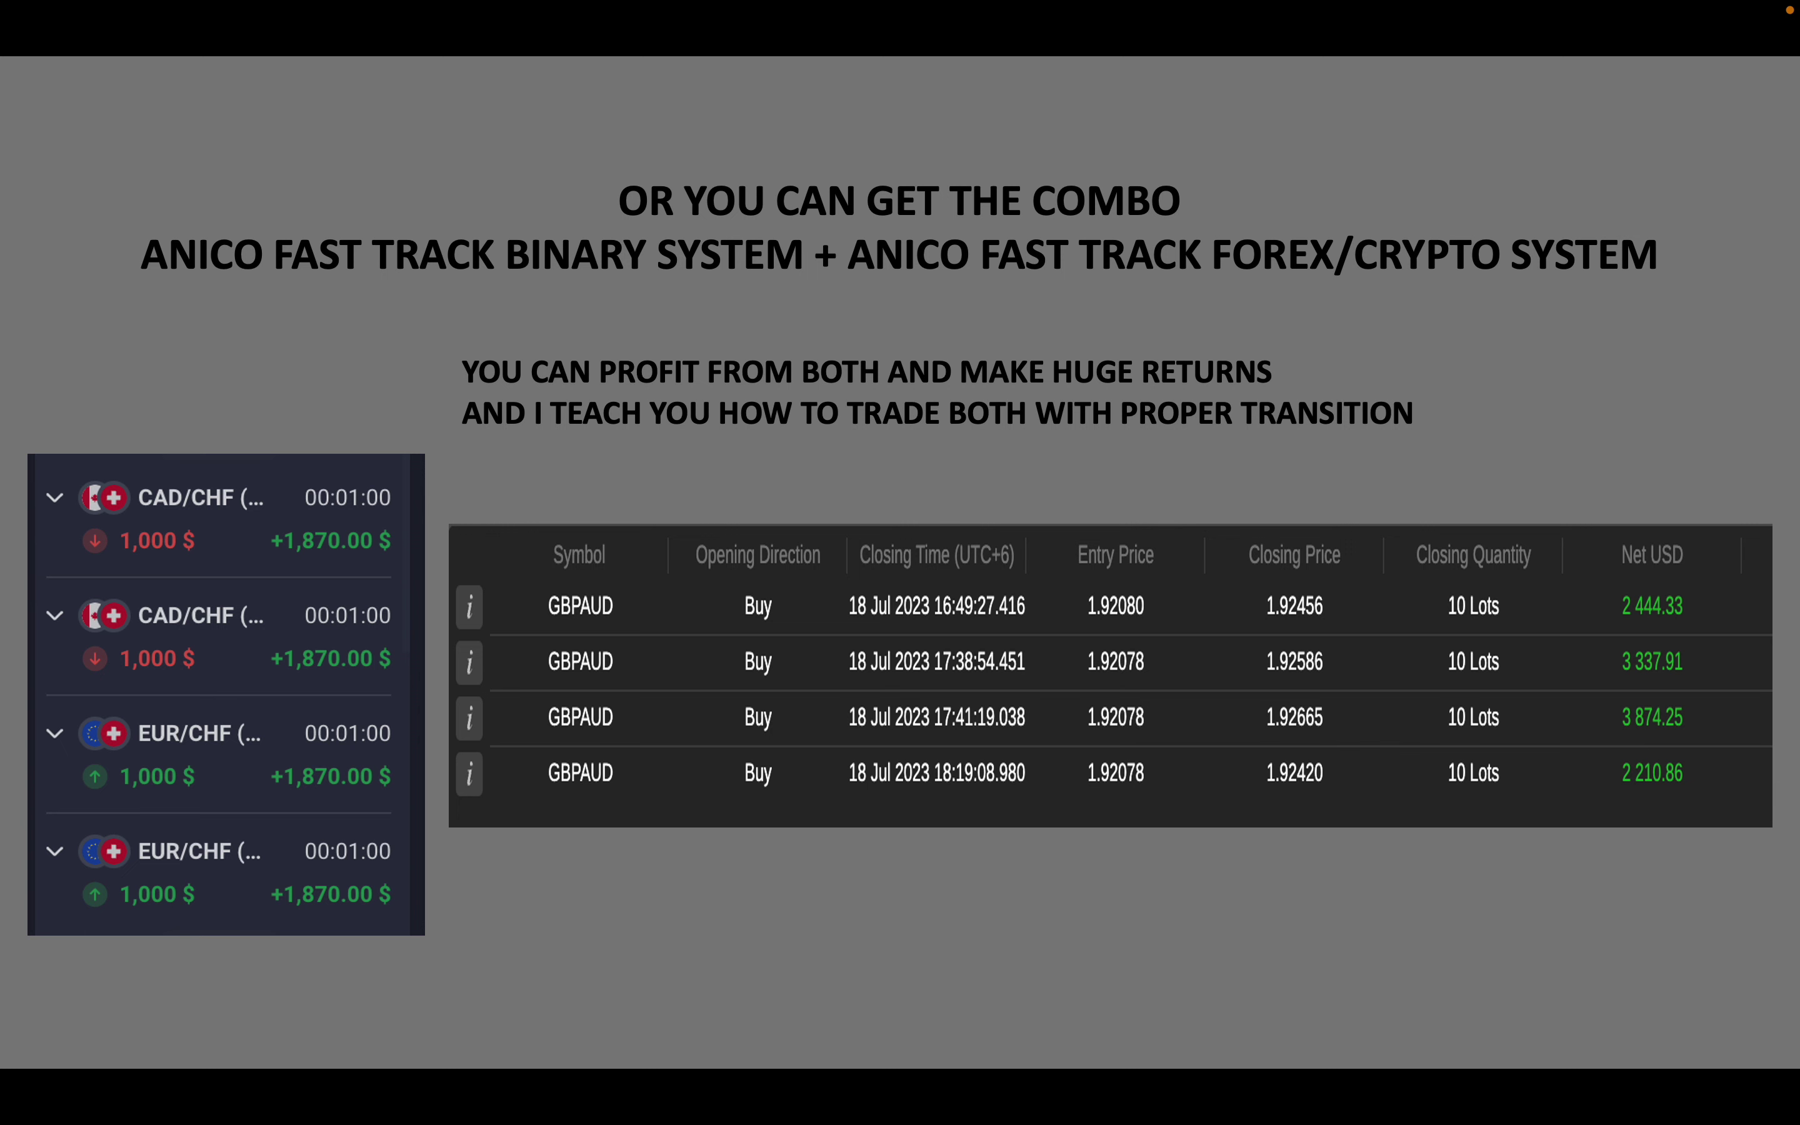